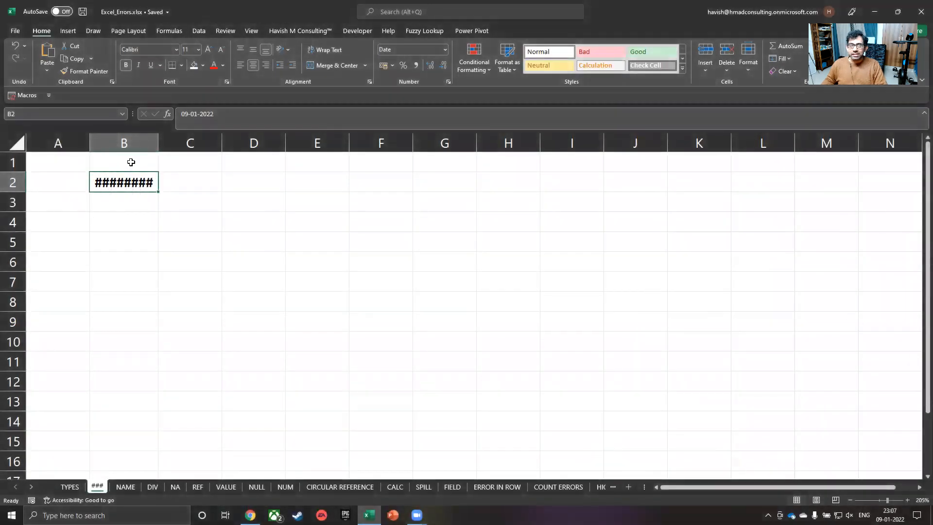
- Widen column B on the ### sheet so the date in B2 fits
left_click_drag(158, 143, 204, 143)
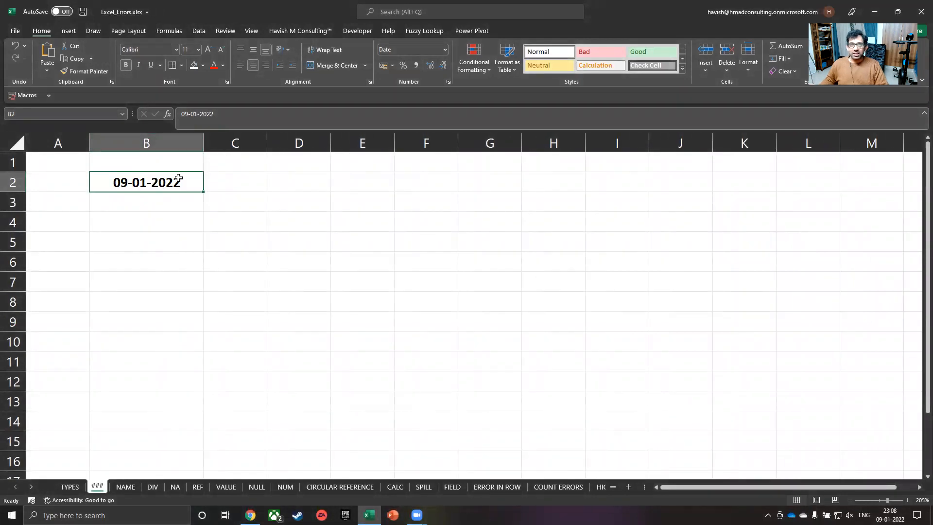
- On the NAME sheet, enter the misspelled formula =summ(B3:B6) in B7 to demonstrate the name error
left_click(126, 488)
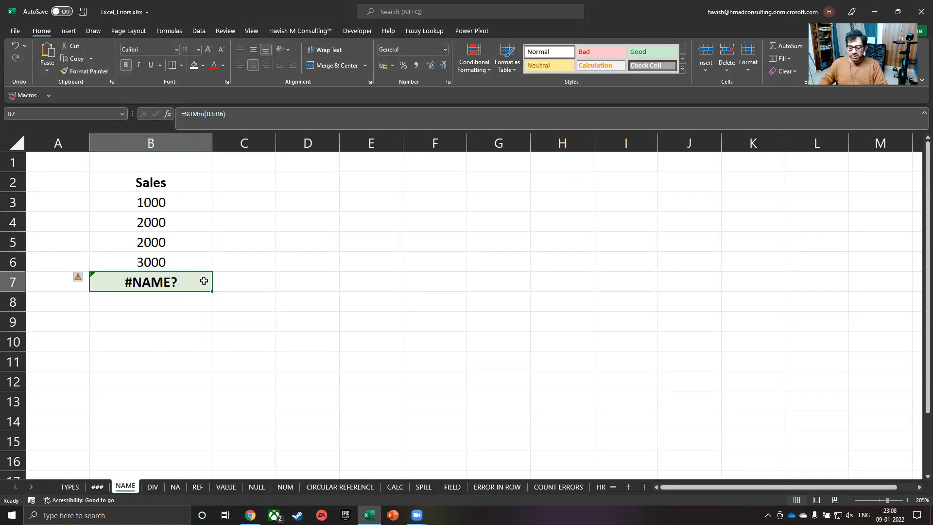
type("=summ")
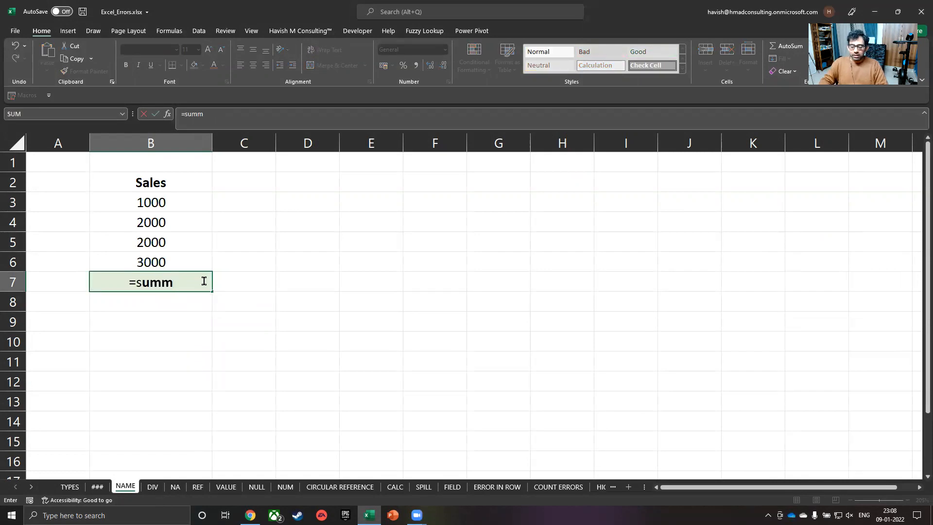
type("(")
key("Up")
key("shift+Up")
key("shift+Up")
key("shift+Up")
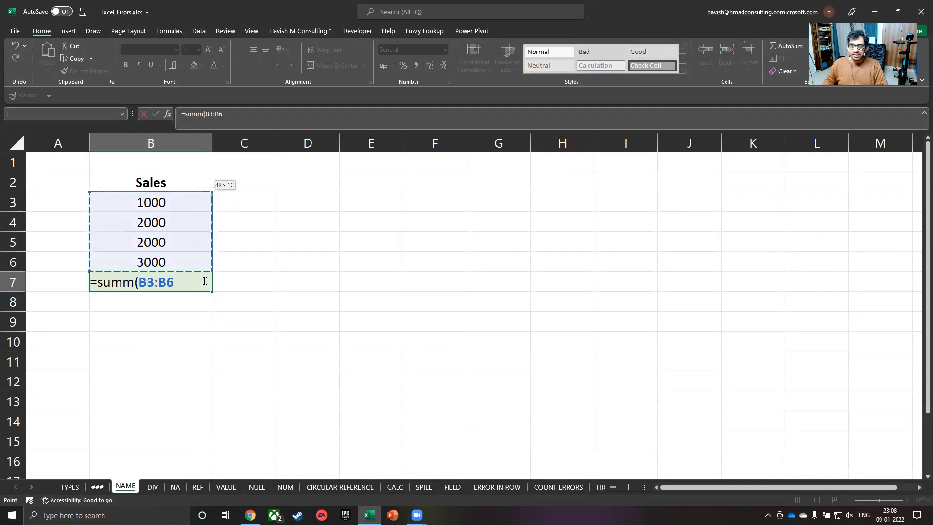
key("Return")
key("Up")
key("F2")
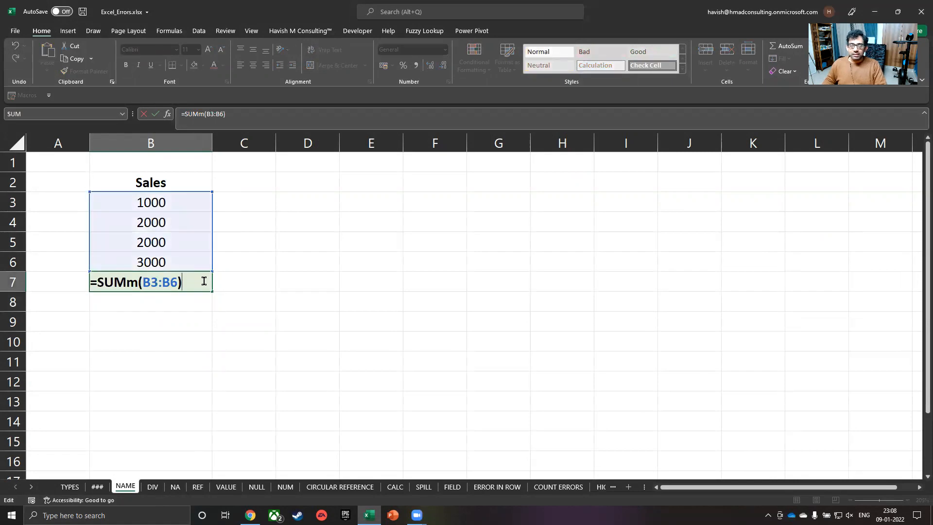
key("ctrl+Return")
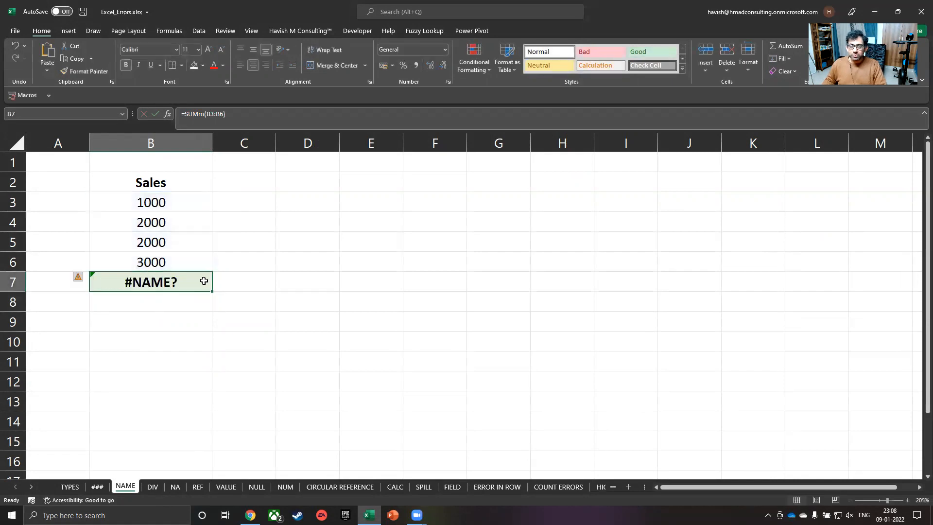
- Check the error options for B7, and correct its formula to =SUM(B3:B6)
left_click(79, 280)
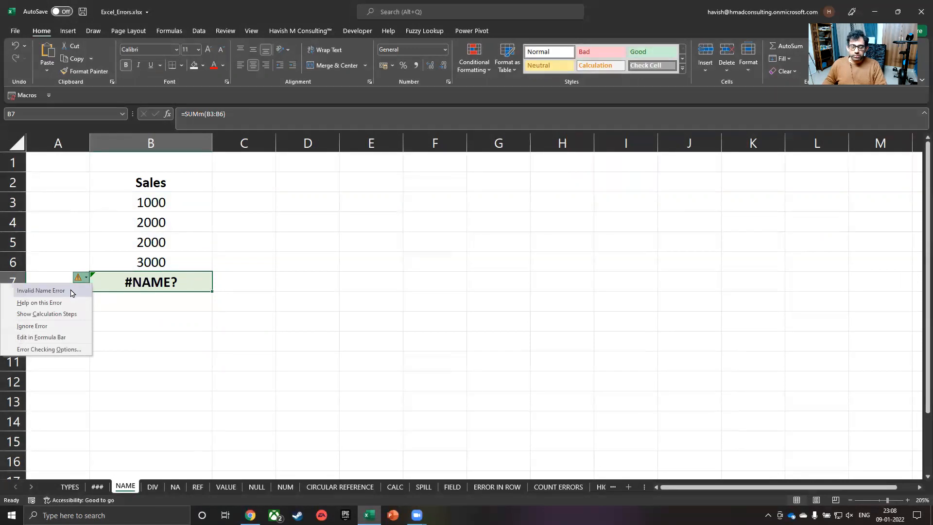
key("Escape")
key("F2")
key("Left")
key("Left")
key("Left")
key("Left")
key("Left")
key("Left")
key("Left")
key("Left")
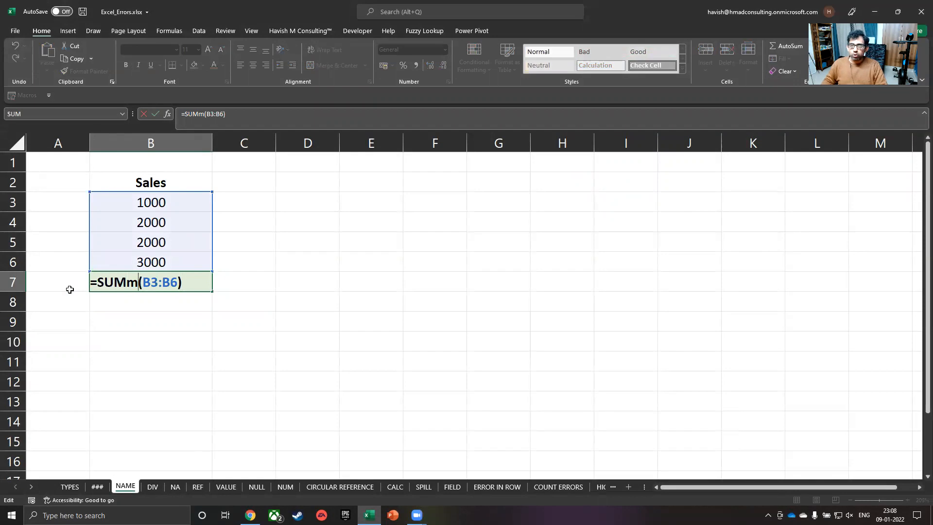
key("BackSpace")
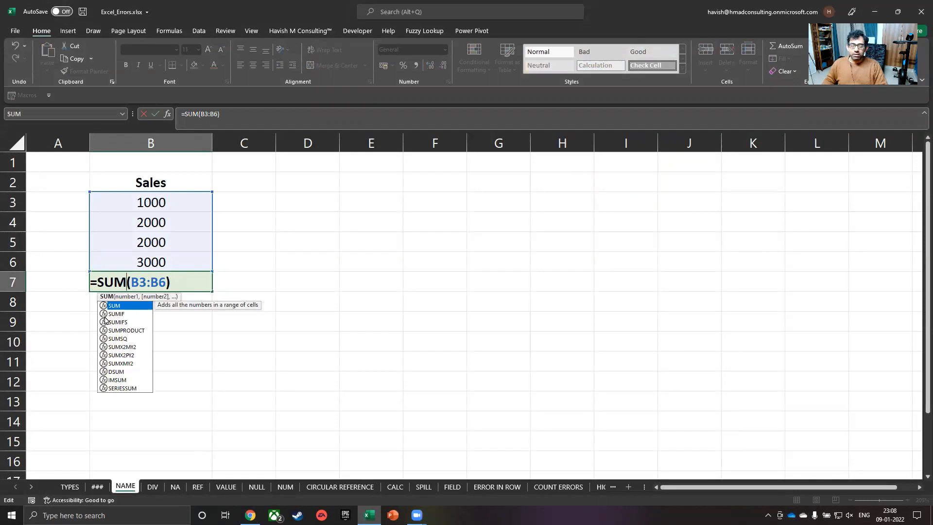
key("Return")
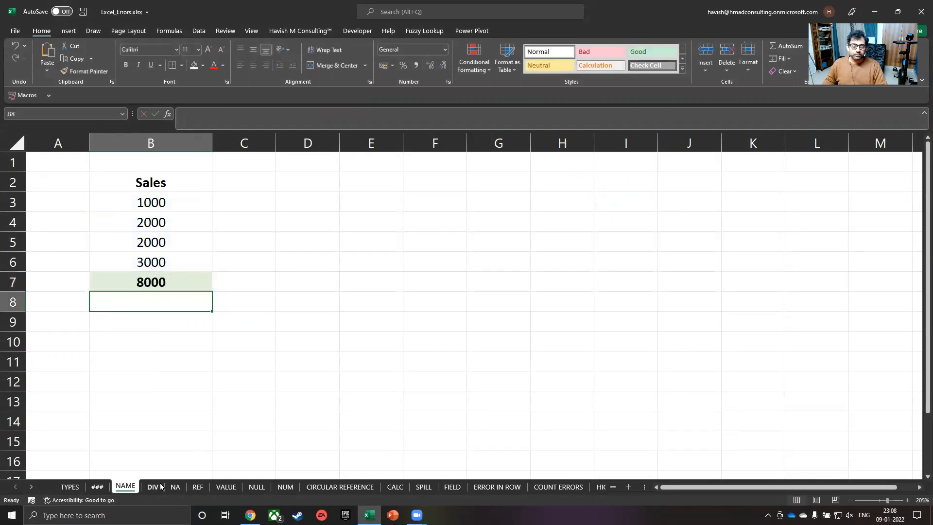
- On the DIV sheet, enter the formula =B3/C3 in the Profit Margin cell D3
left_click(153, 486)
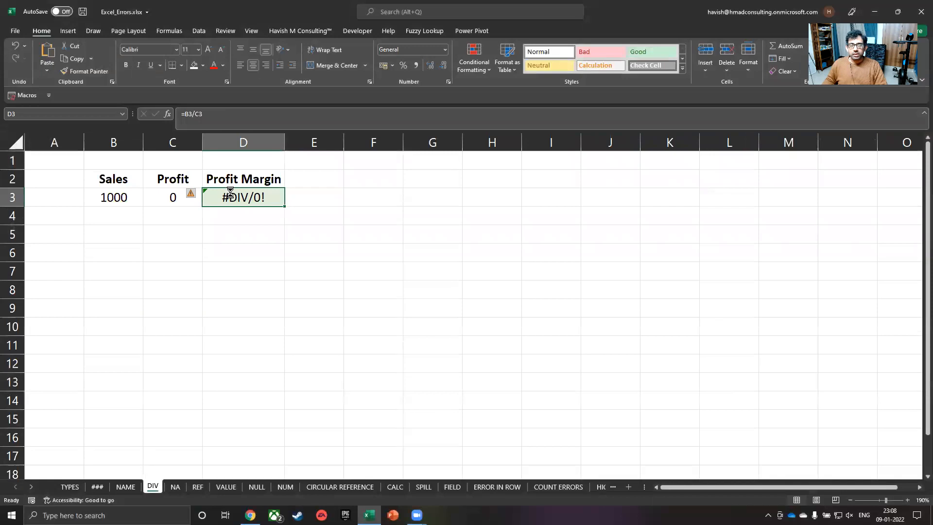
scroll(229, 192, "up", 2, "ctrl")
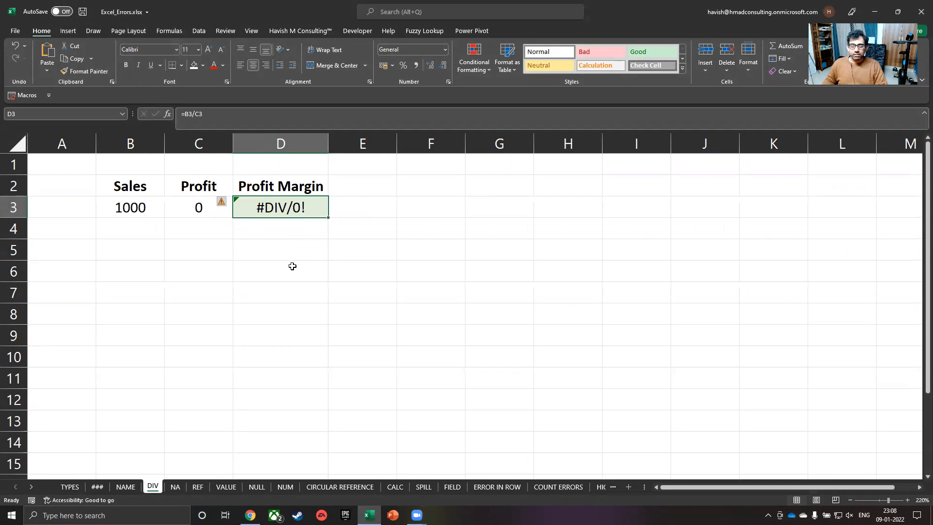
type("=B3/")
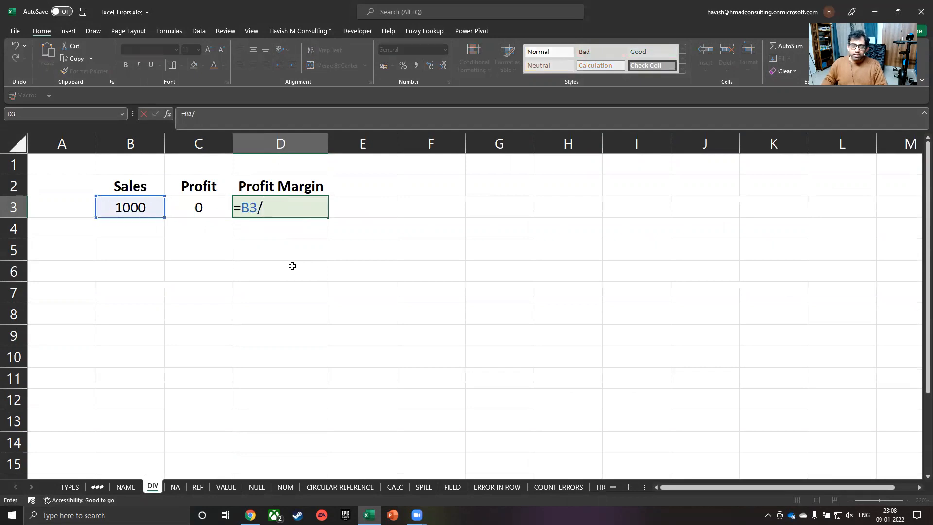
key("Left")
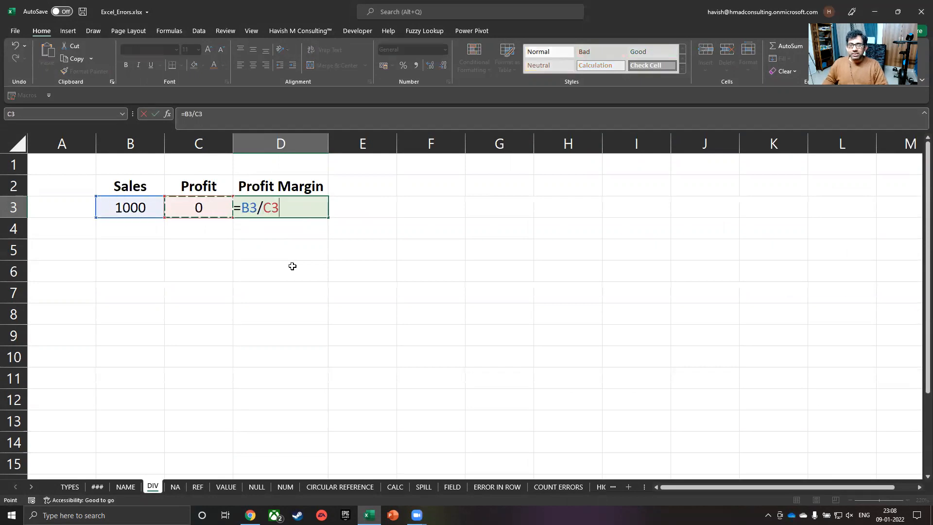
key("Return")
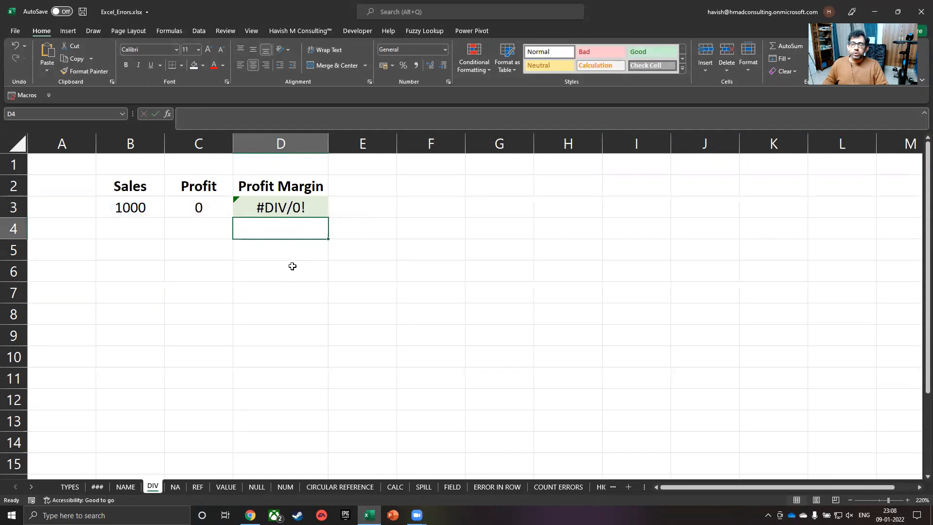
- Check the error type reported for the Profit Margin cell D3
left_click(258, 208)
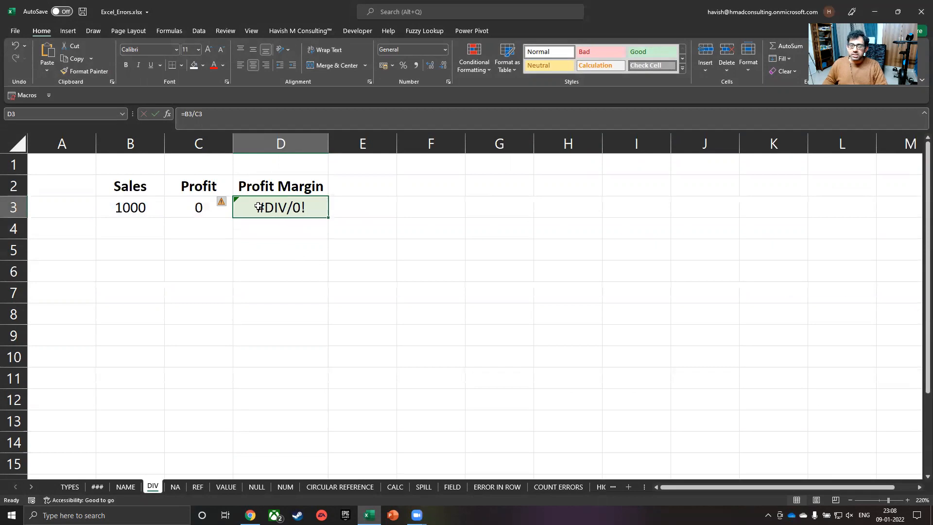
left_click(221, 204)
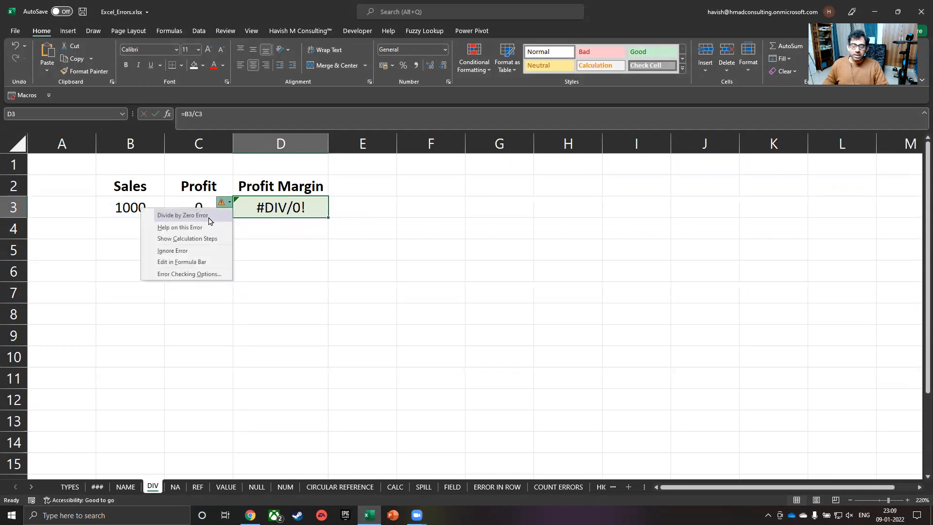
key("Escape")
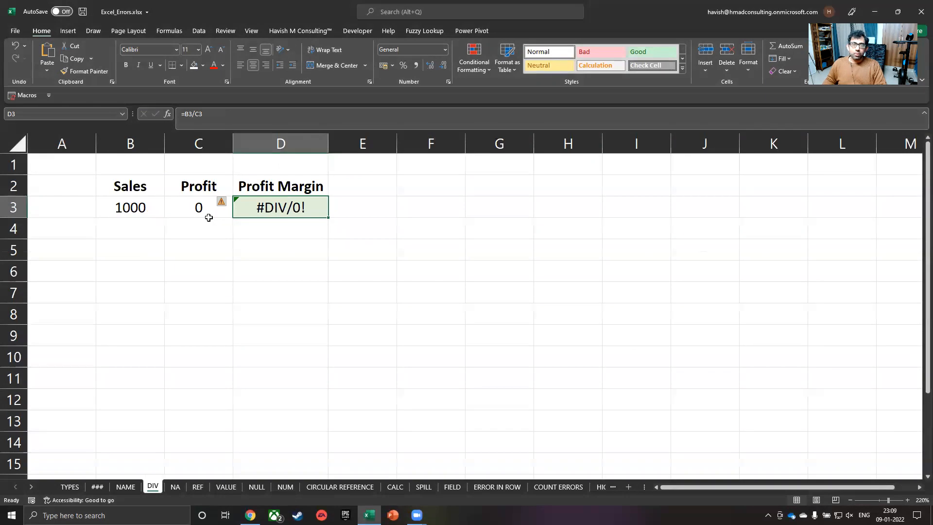
- Wrap the D3 formula in IFERROR with a custom message: =IFERROR(B3/C3, "Trying to divide by 0")
key("F2")
key("Home")
key("Right")
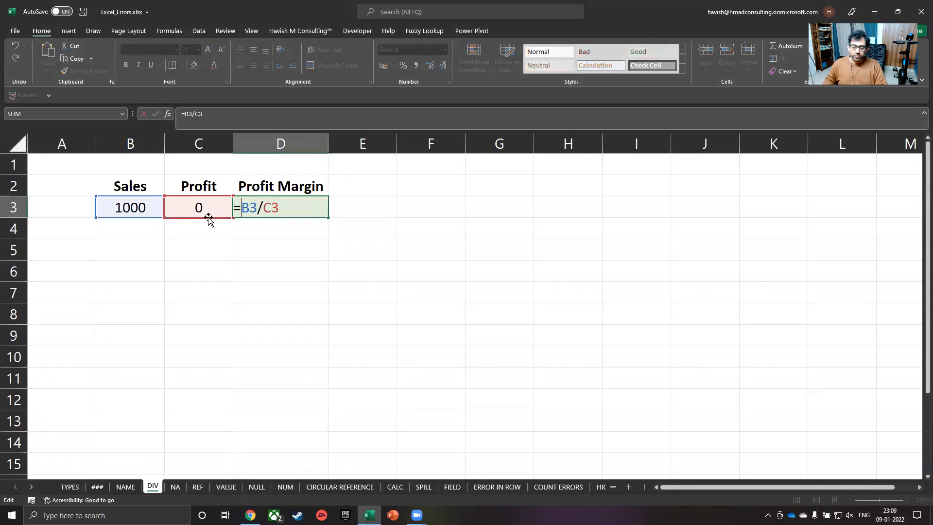
type("if")
key("Down")
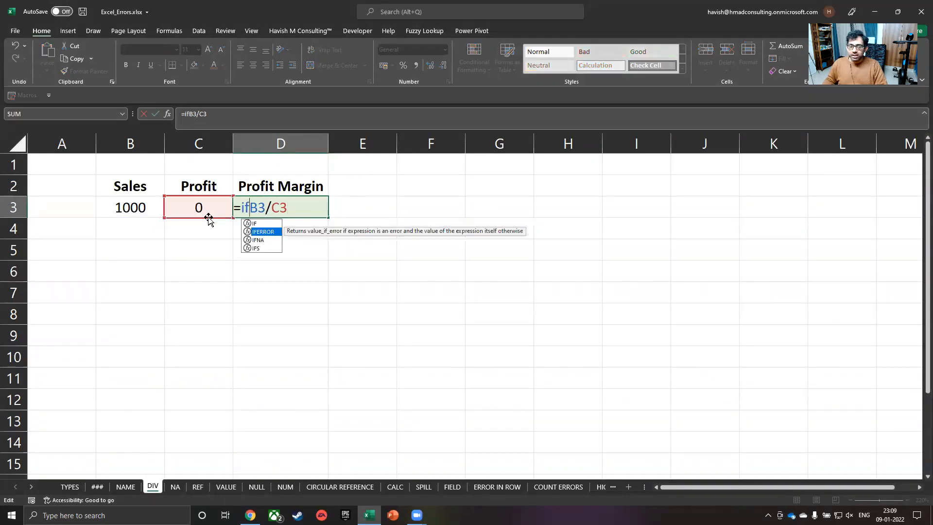
key("Tab")
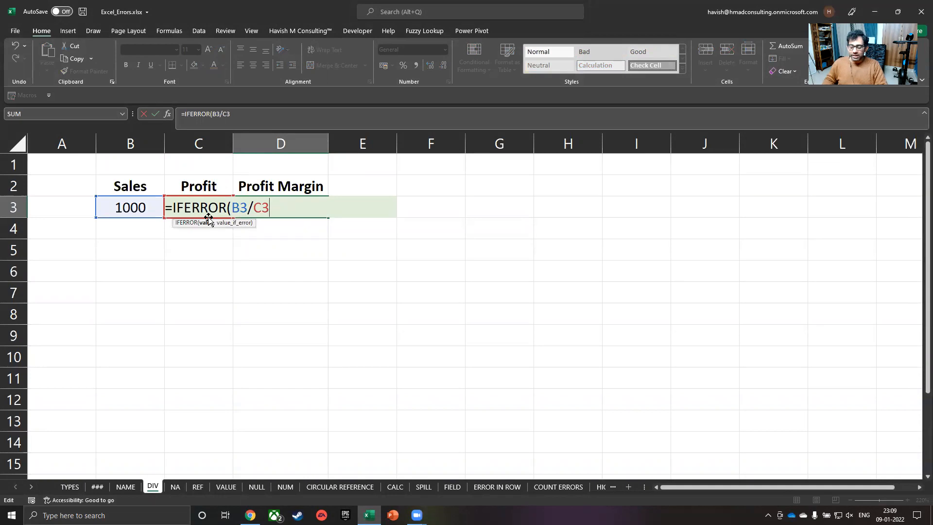
key("End")
type(", \"")
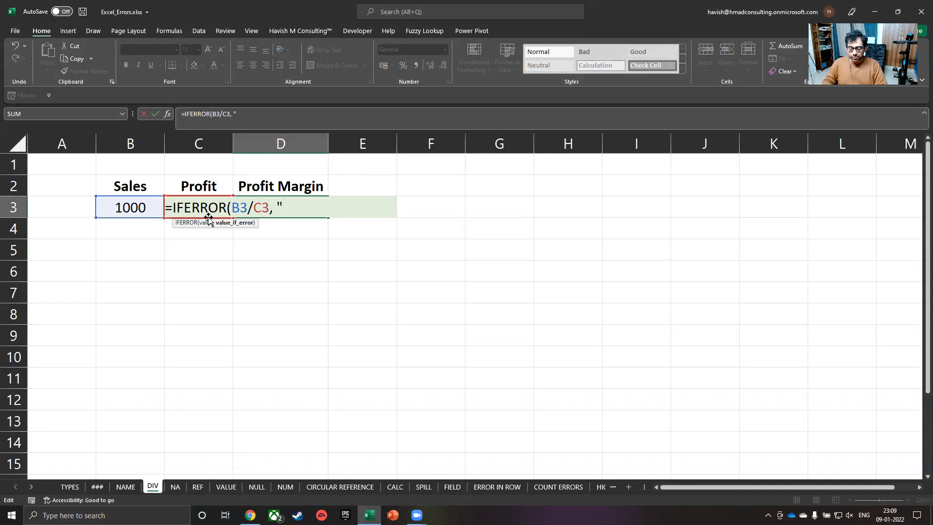
type("Trying ti")
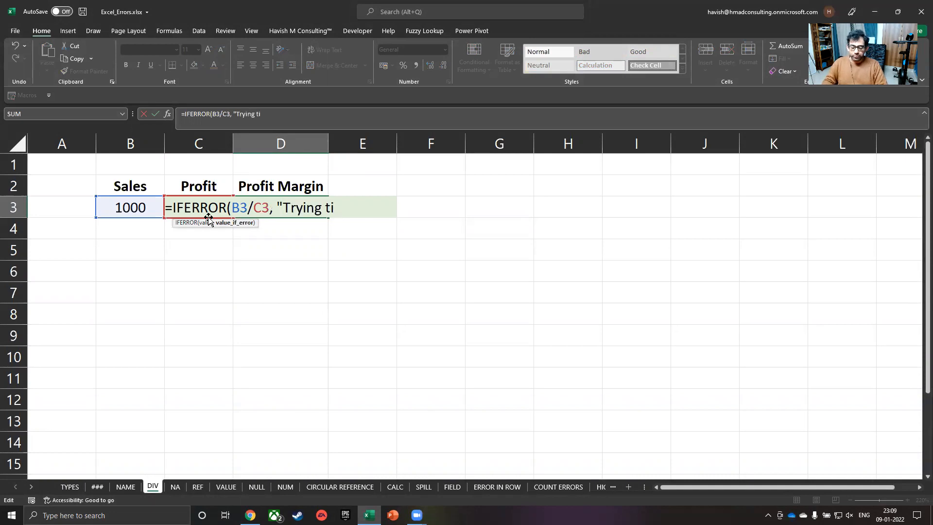
key("BackSpace")
type("o divide by 0\"")
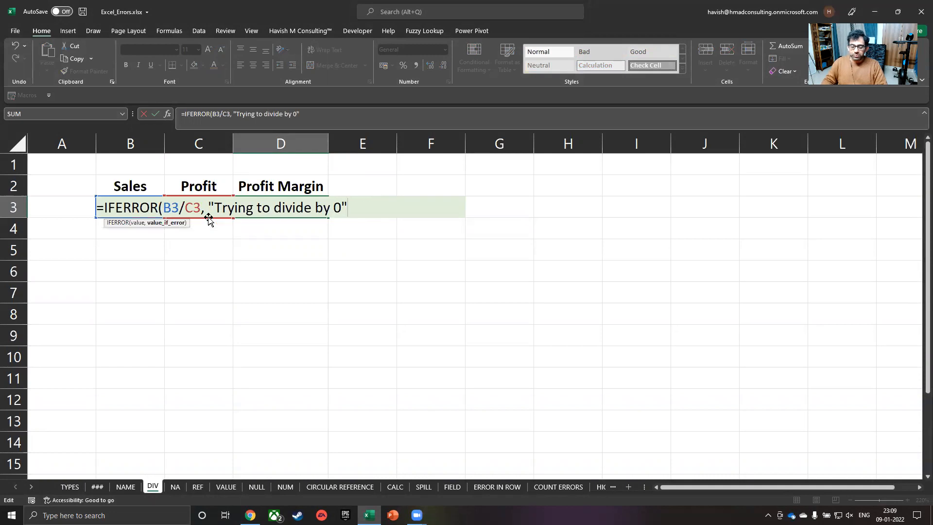
type(")")
key("Return")
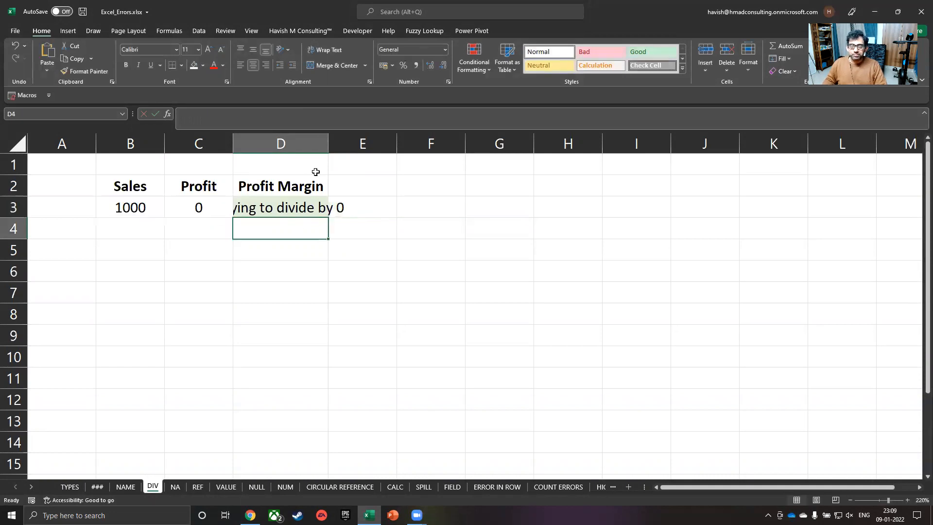
- Widen column D so the full message in D3 fits, and select D3
left_click_drag(328, 139, 422, 139)
left_click(301, 193)
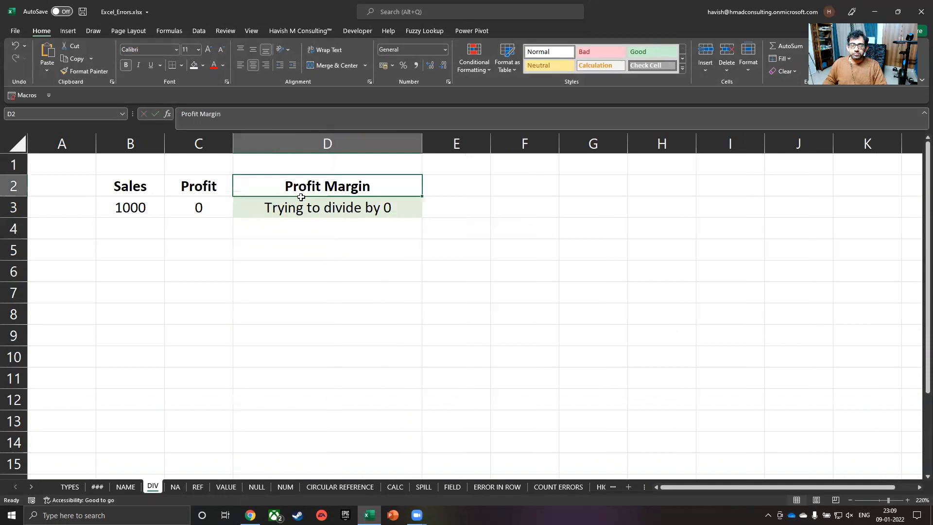
double_click(302, 198)
key("Escape")
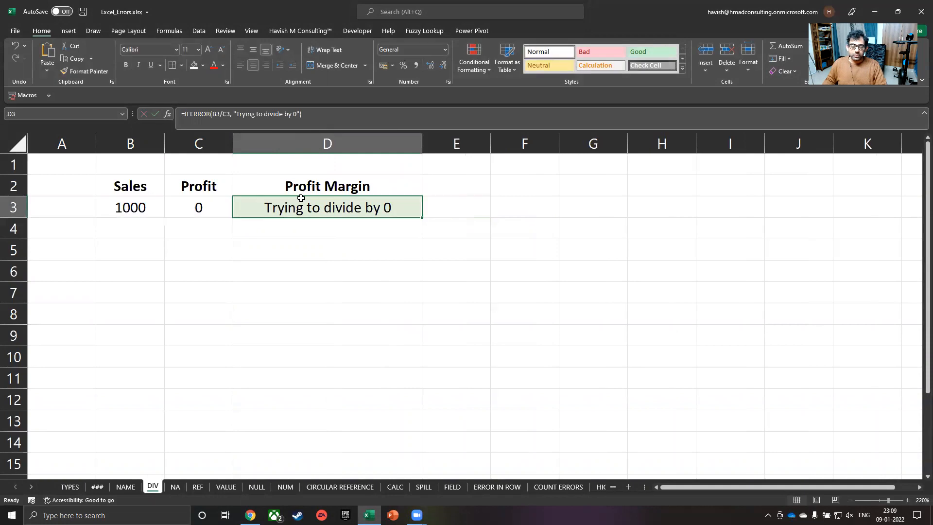
- On the NA sheet, clear the second search name and its lookup formula in F7:G7
left_click(175, 486)
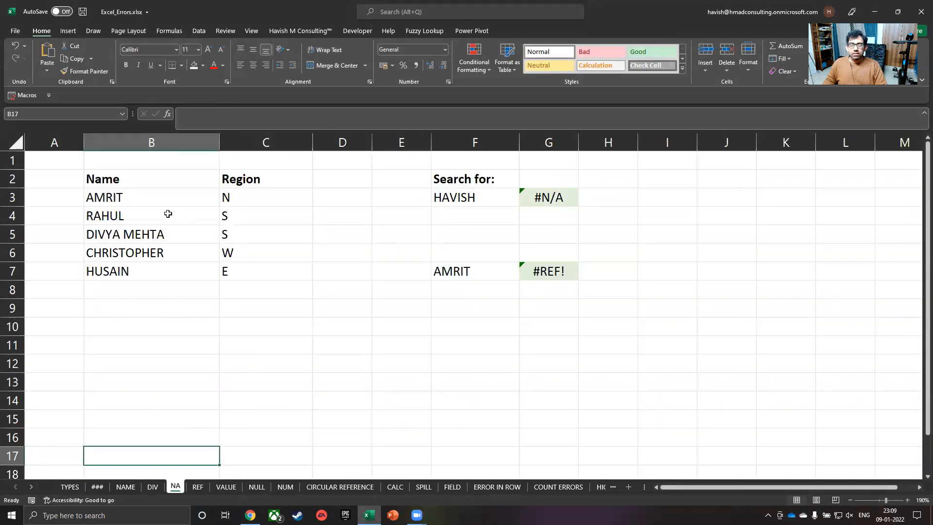
left_click(453, 253)
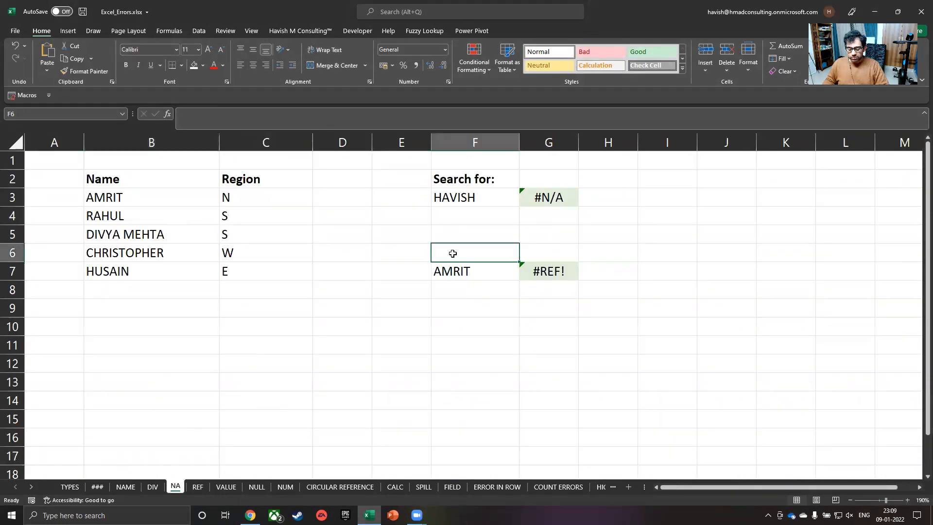
key("ctrl+c")
key("Down")
key("shift+Right")
key("ctrl+v")
key("Escape")
left_click(452, 253)
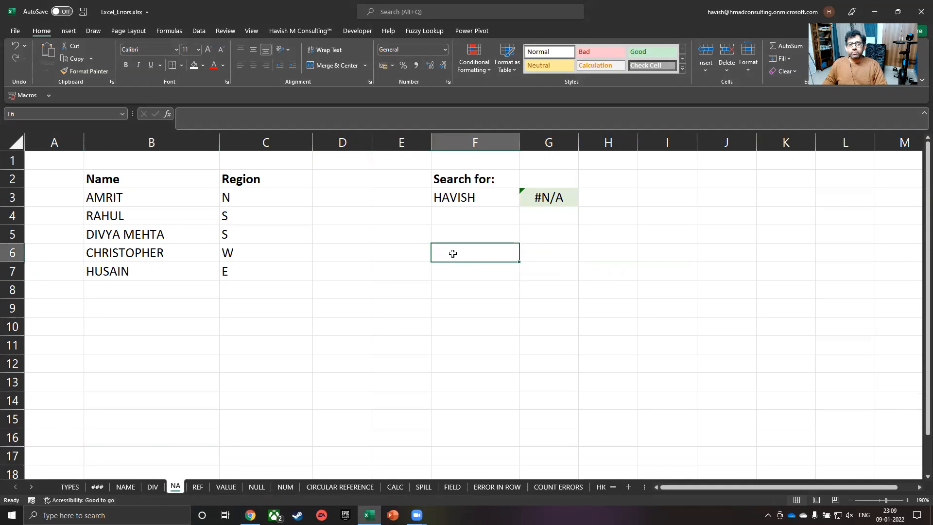
- Re-enter the lookup formula in G3 as =VLOOKUP(F3, B:C, 2, FALSE) and select the cell
left_click_drag(204, 184, 255, 263)
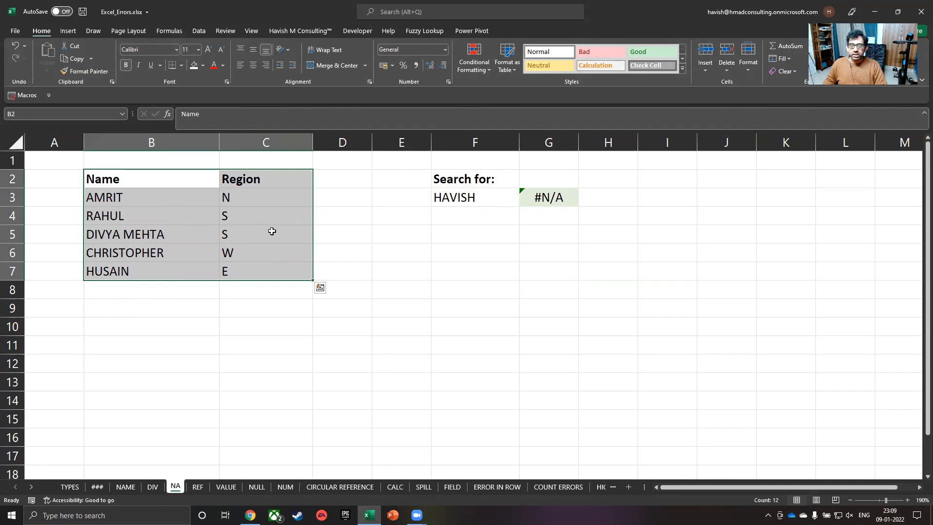
left_click(566, 193)
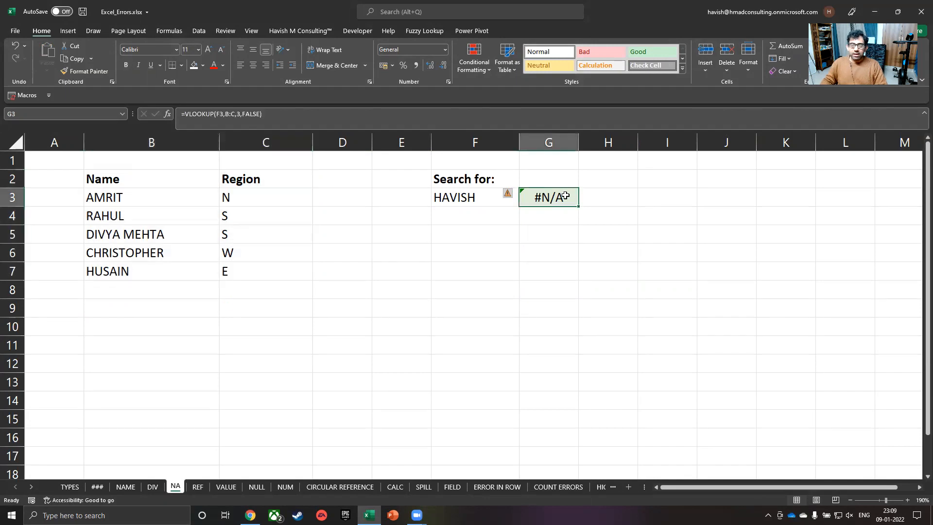
type("=vl")
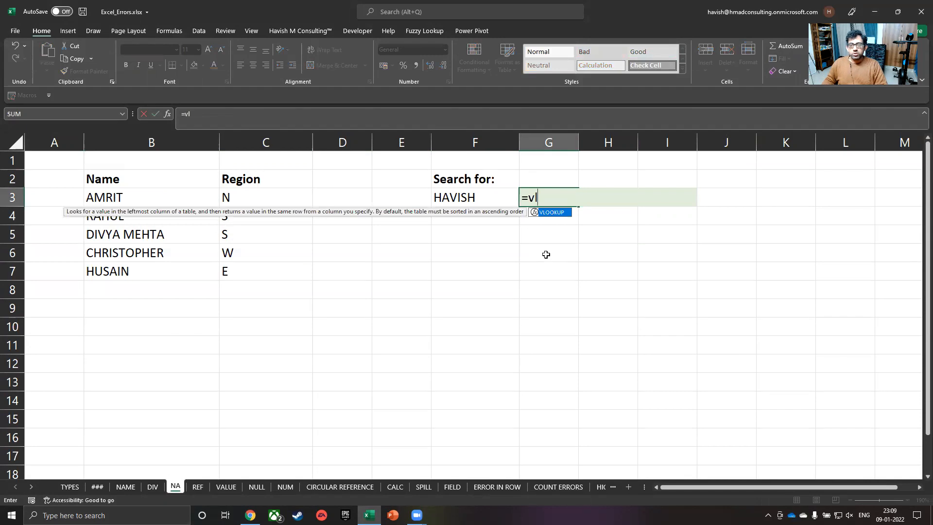
key("Tab")
left_click(498, 199)
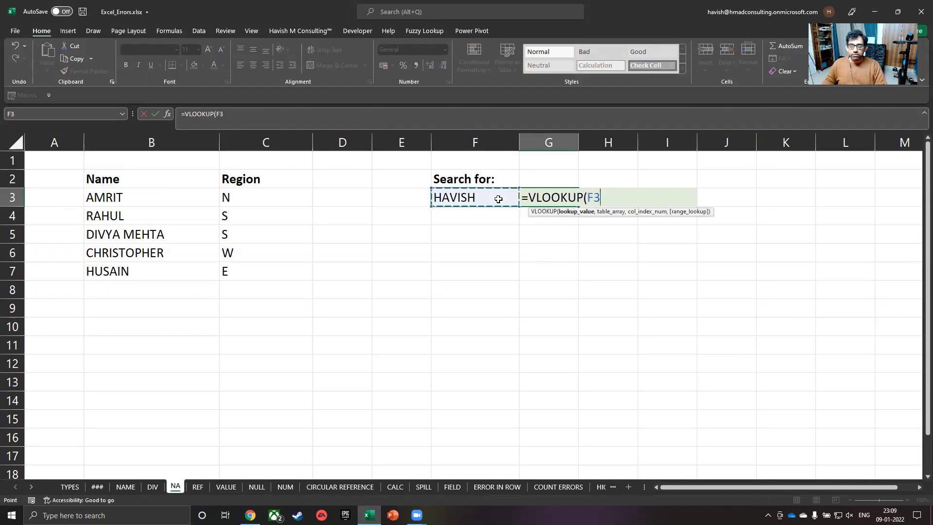
type(",")
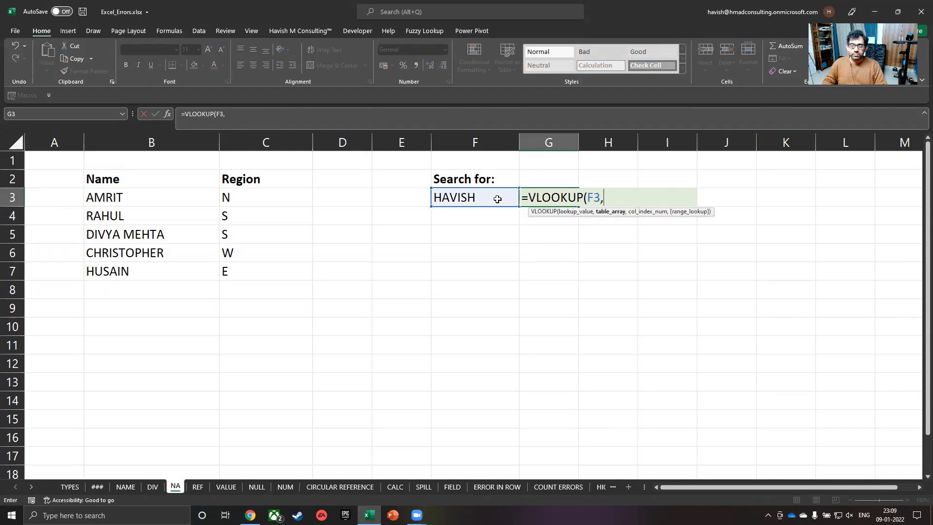
left_click_drag(166, 143, 262, 144)
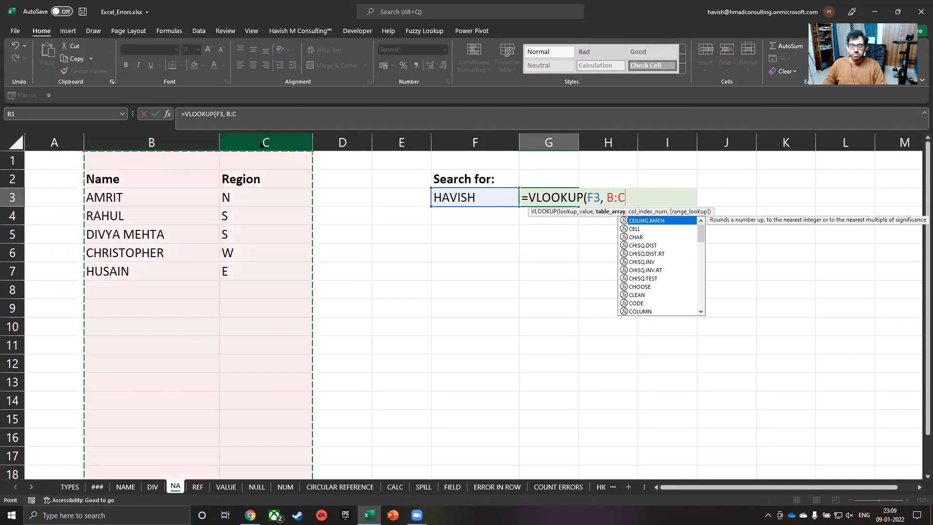
type(", 2")
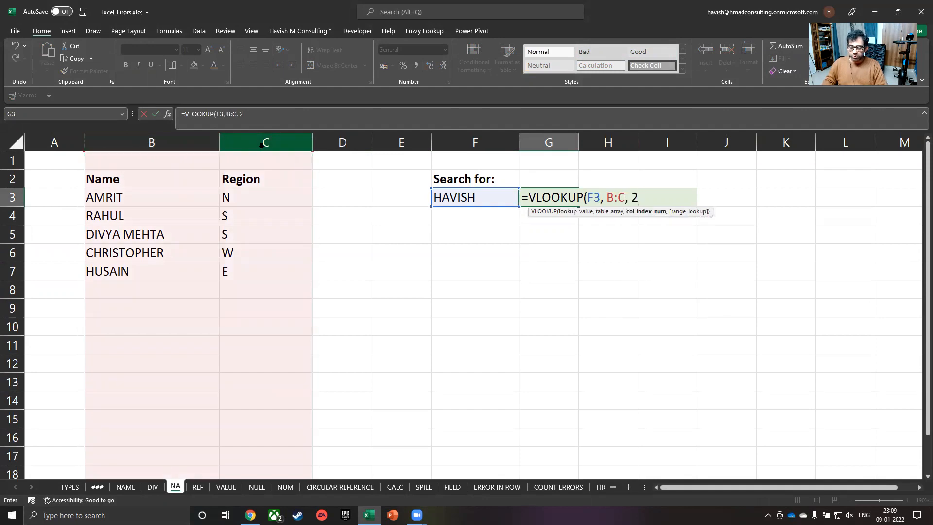
type(", ")
type("fa")
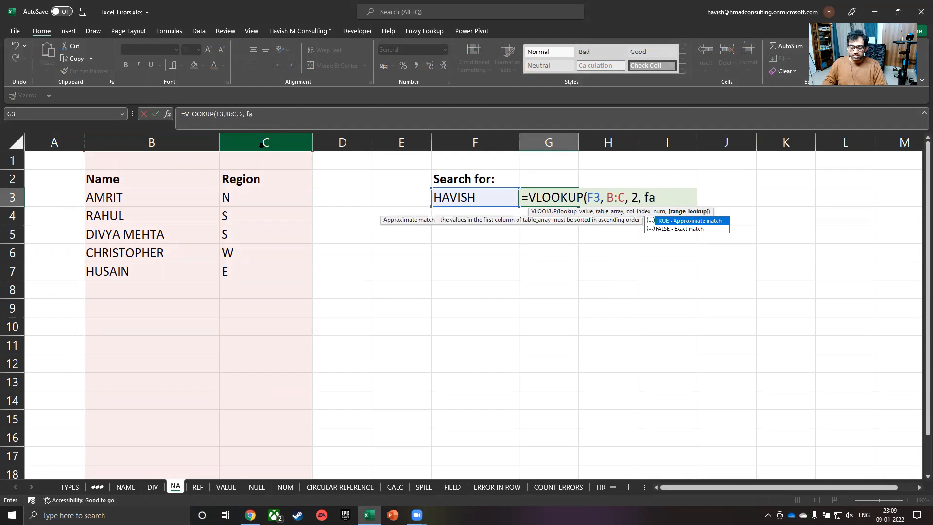
type("lse)")
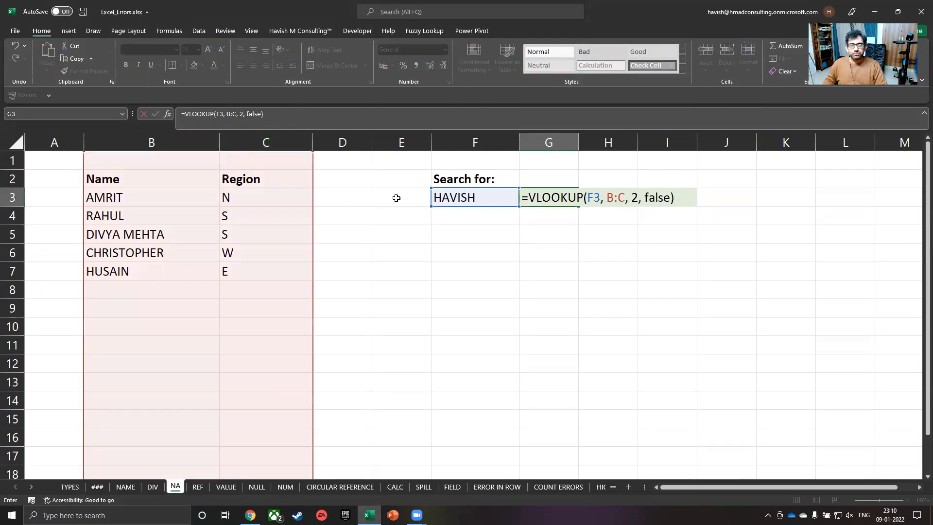
key("Return")
left_click(543, 193)
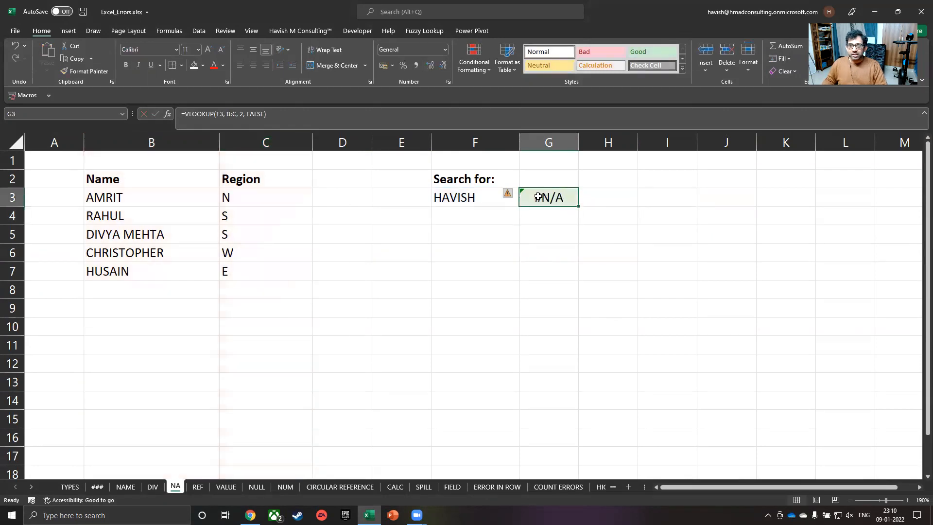
- Compare the search name in F3 with the Name list, and review the lookup result in G3
left_click(485, 200)
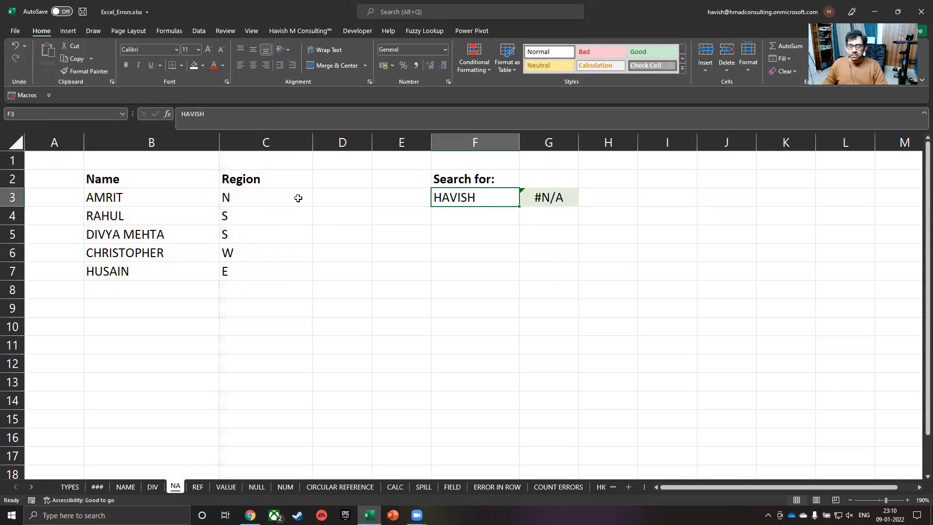
key("ctrl")
key("ctrl")
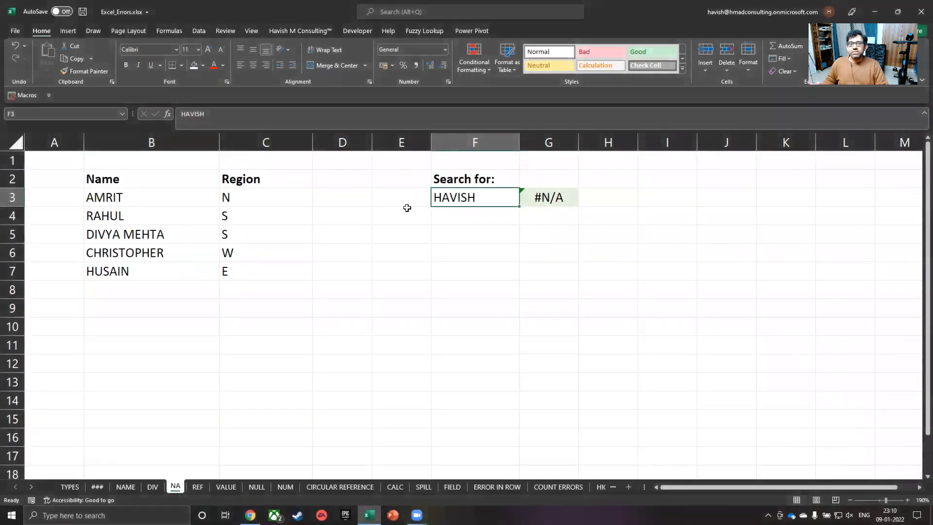
left_click(546, 194)
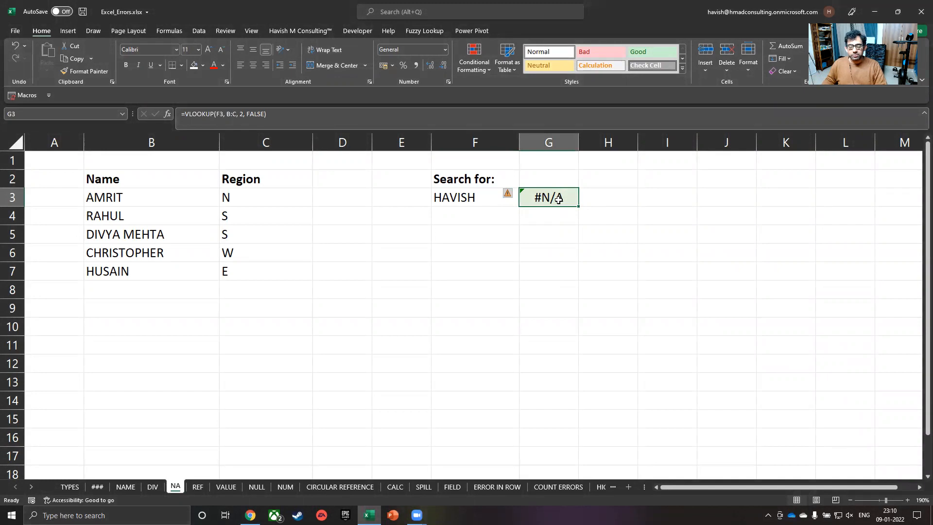
- On the REF sheet, re-enter the lookup formula in G3 as =VLOOKUP(F3, B:C, 3, FALSE)
left_click(198, 486)
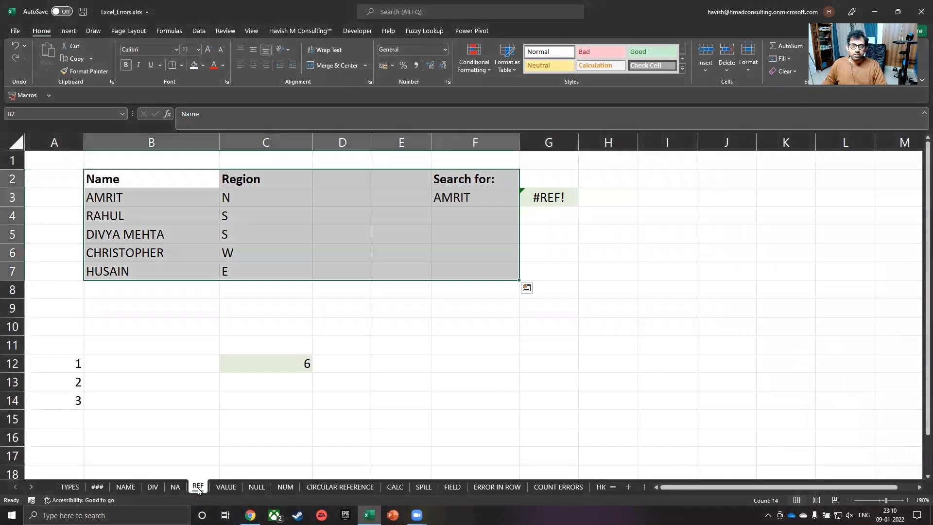
left_click_drag(244, 241, 265, 327)
left_click(265, 328)
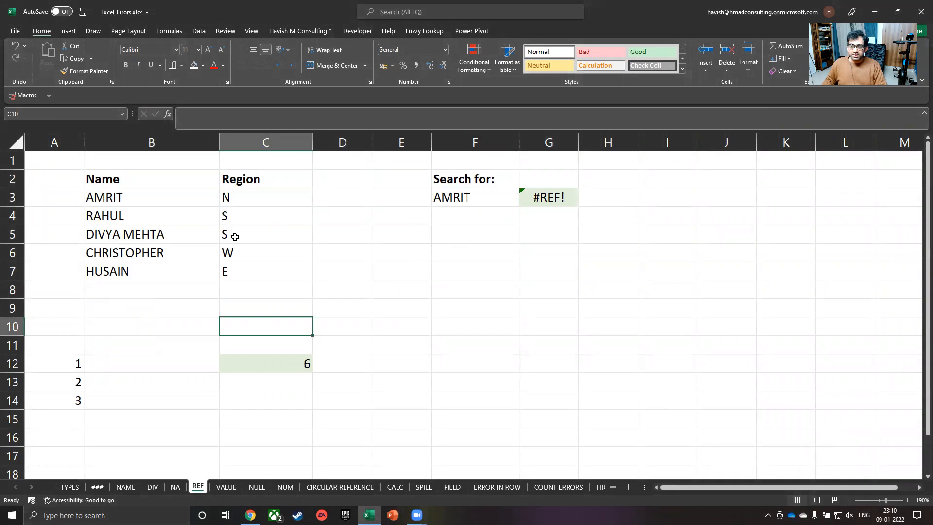
left_click(533, 203)
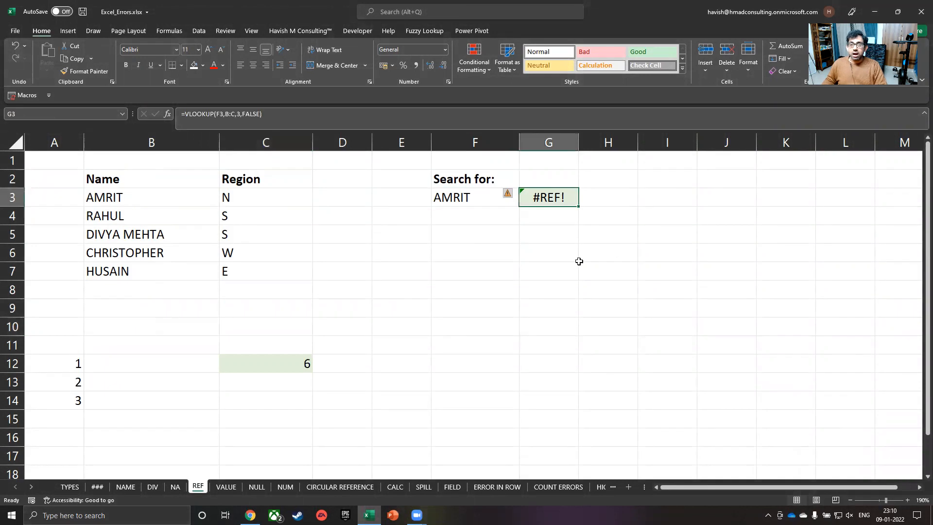
type("=VLOOKUP(")
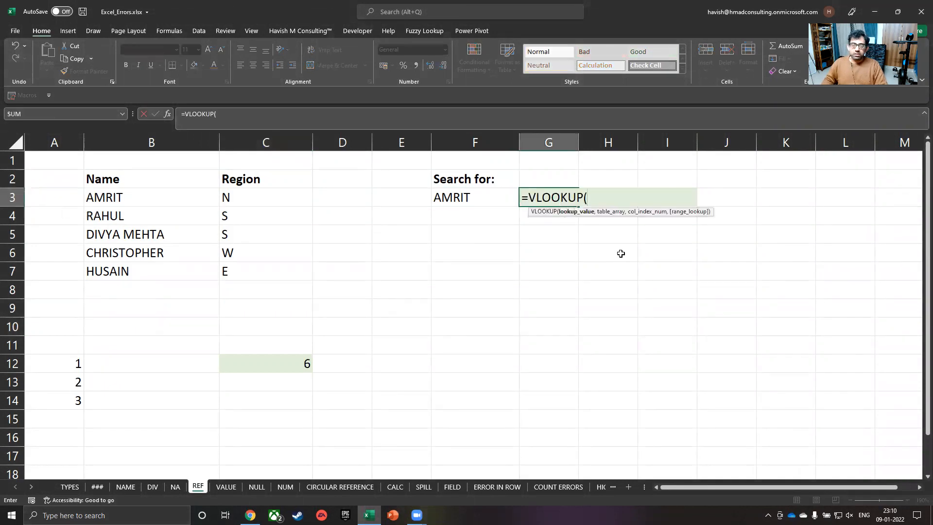
left_click(478, 199)
type(",")
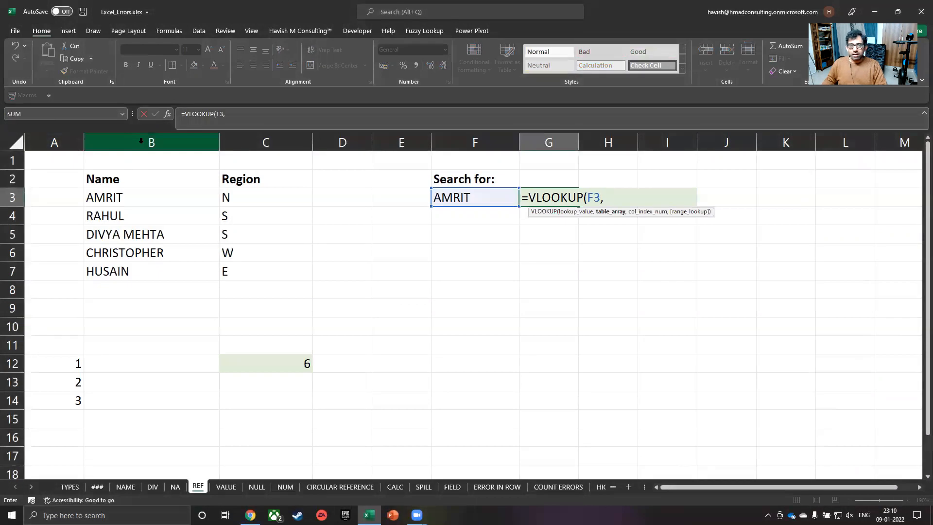
left_click_drag(141, 141, 252, 139)
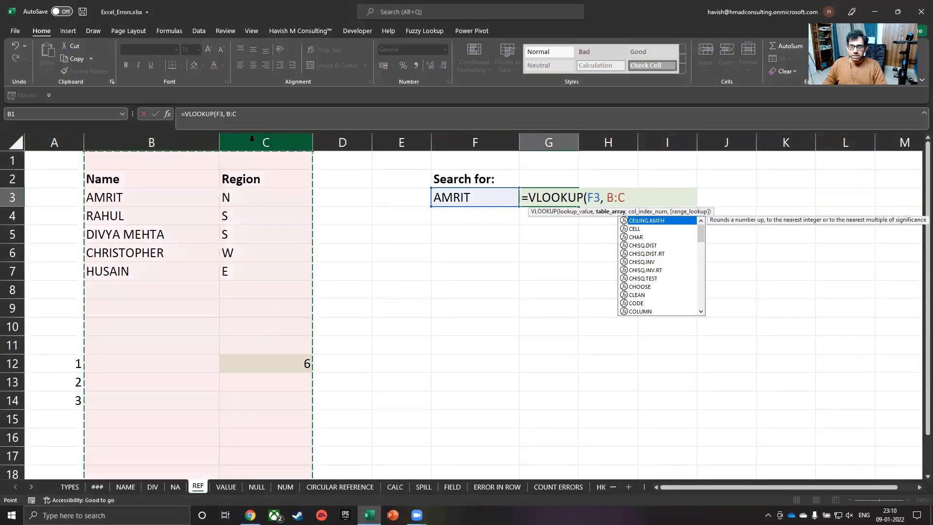
type(",")
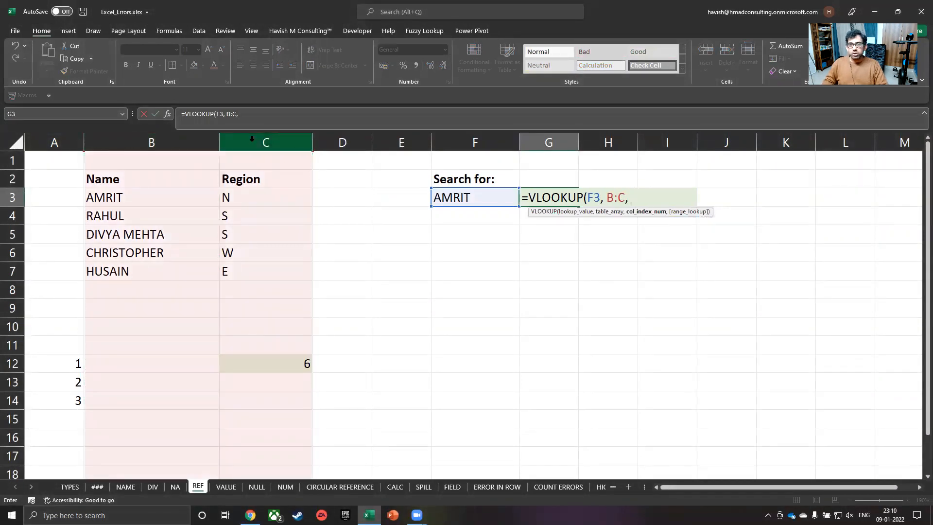
type(" 3,")
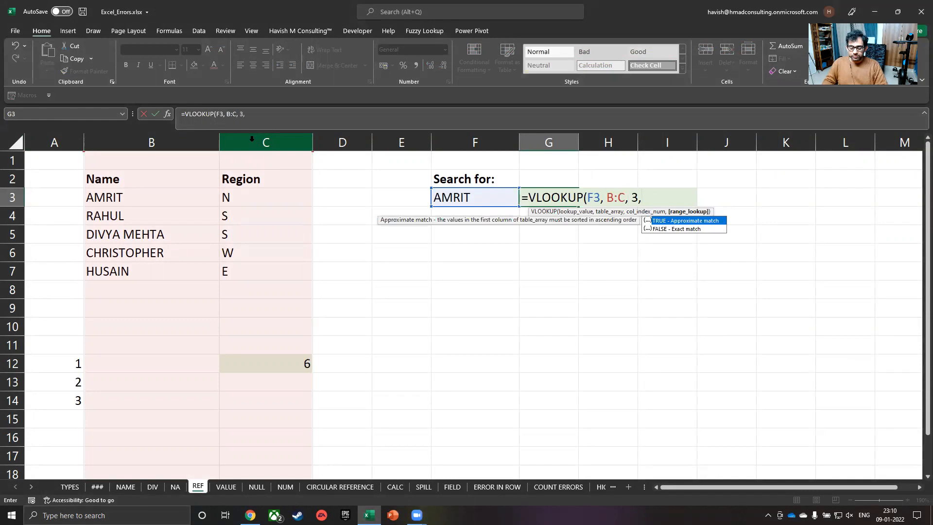
type(" false)")
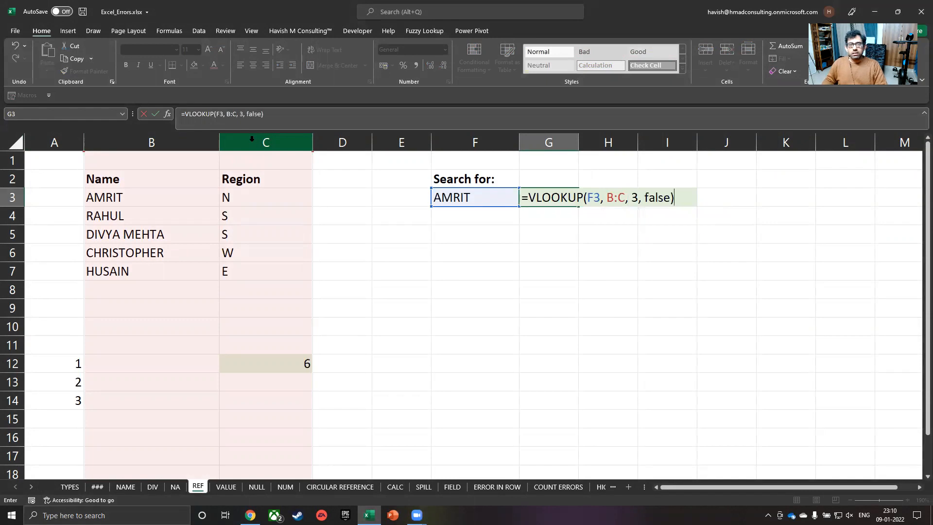
key("Return")
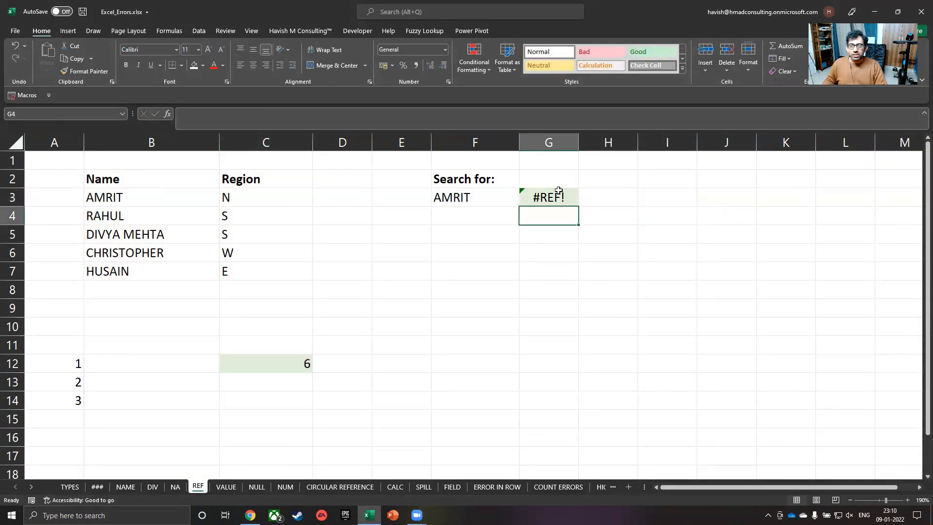
- Examine the table range and column index arguments of the VLOOKUP formula in G3
double_click(555, 194)
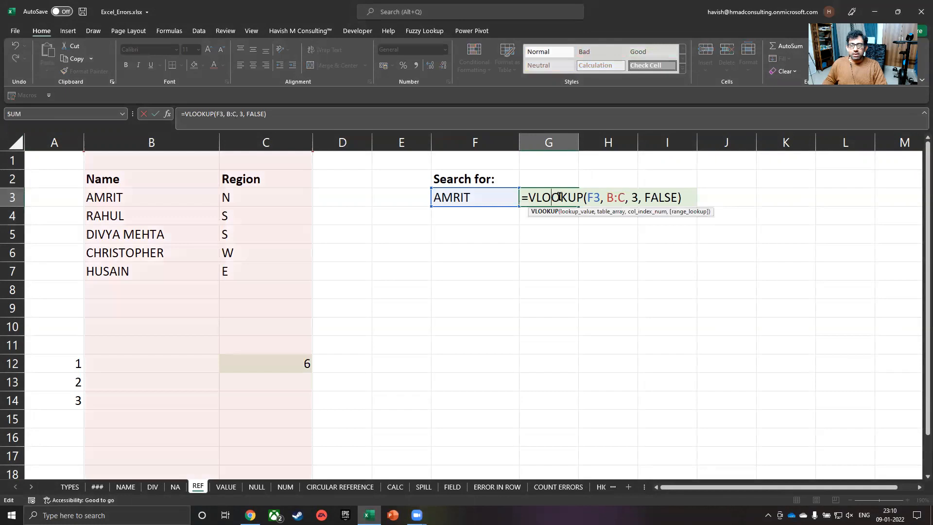
double_click(611, 197)
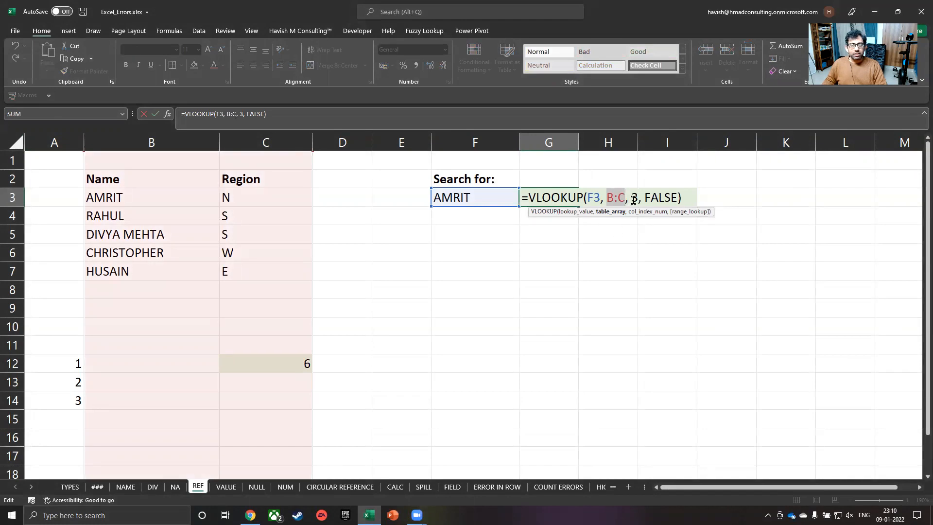
double_click(635, 198)
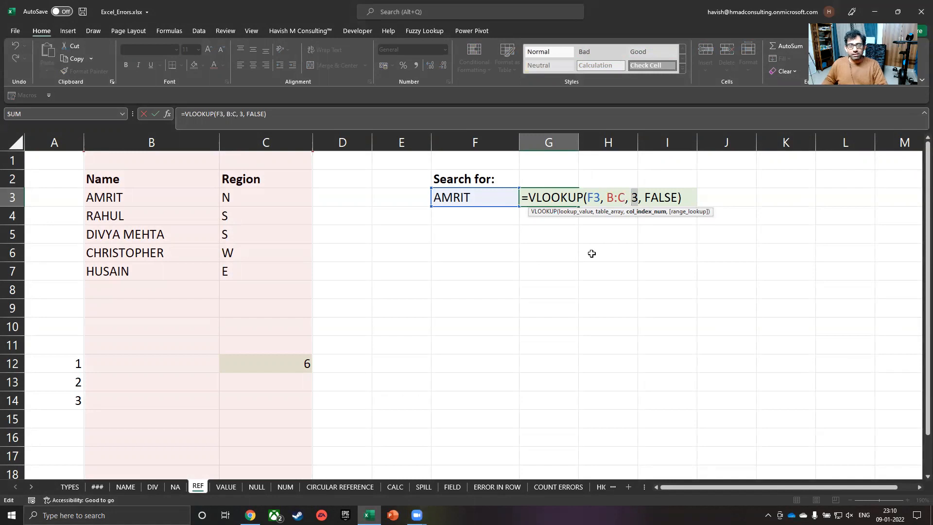
key("ctrl+Return")
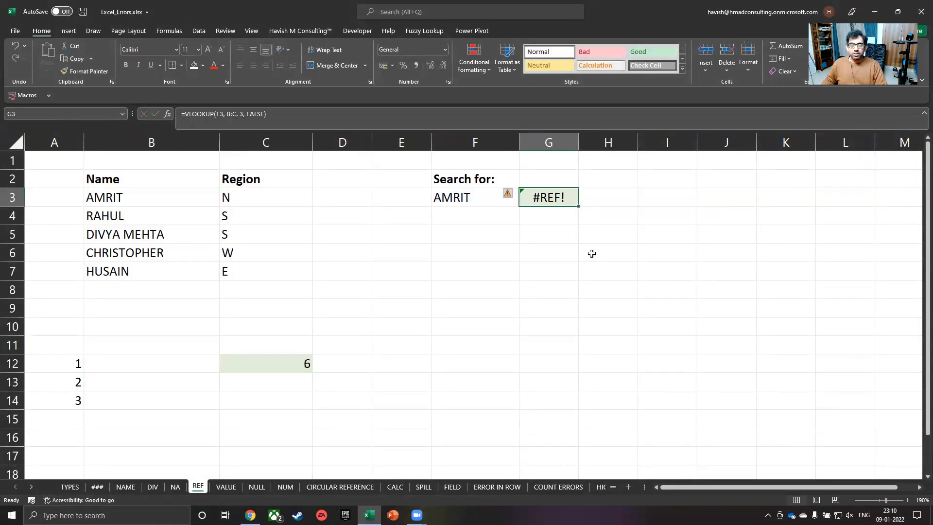
- Inspect which cells the SUM formula in C12 refers to
left_click(290, 365)
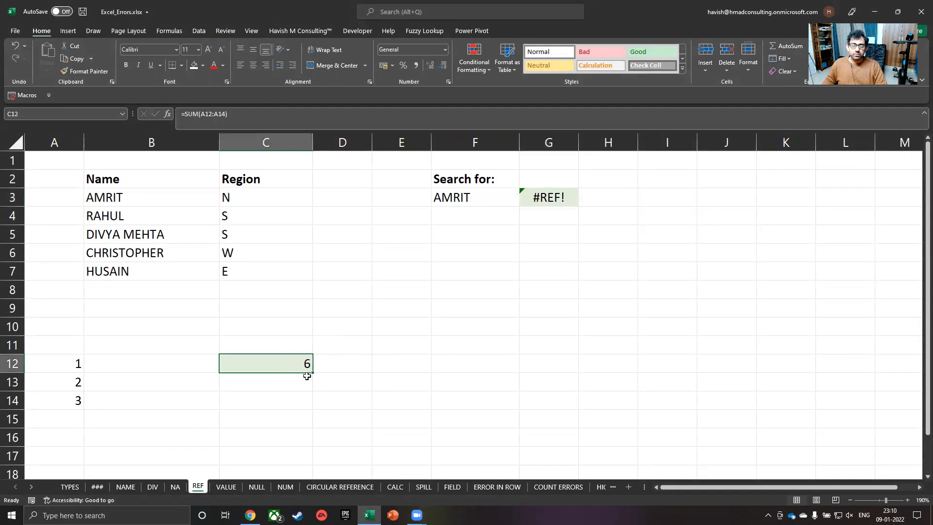
key("F2")
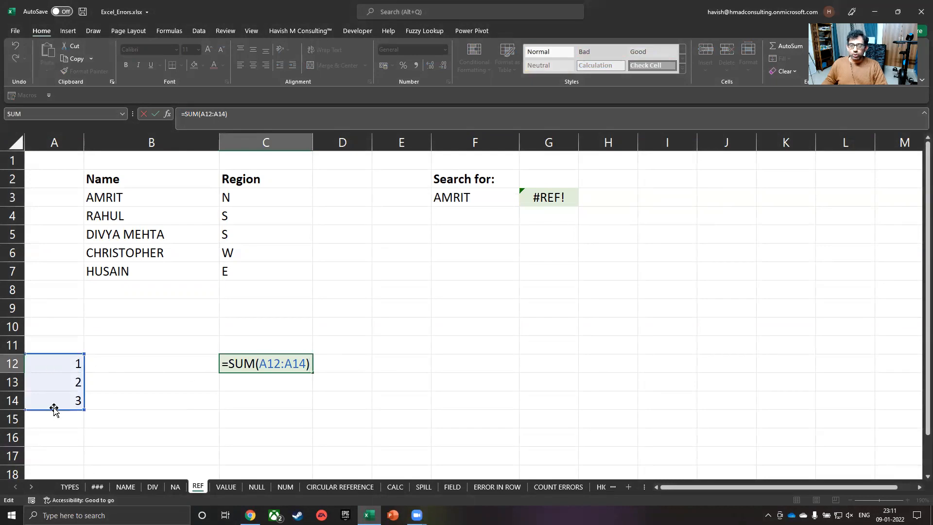
key("ctrl+Return")
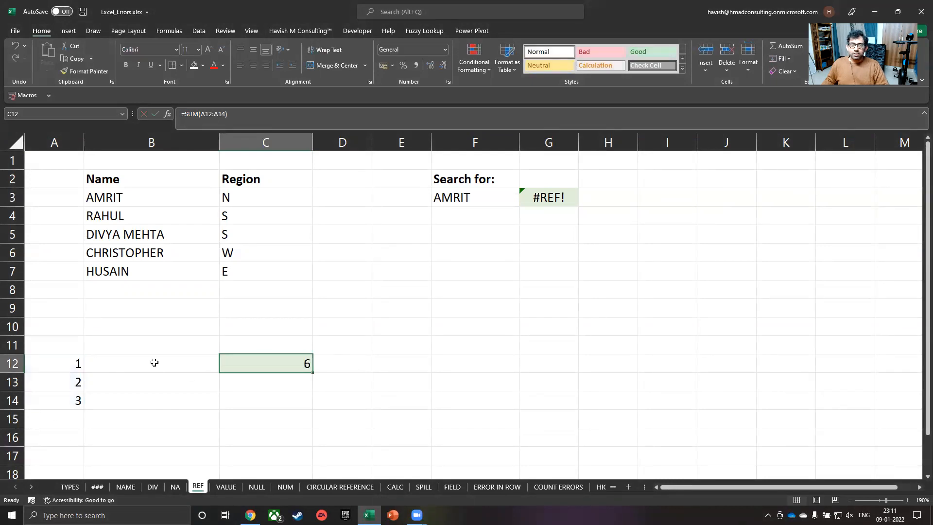
- Enter the numbers 4, 5 and 6 in cells B12:B14
left_click(155, 363)
type("4")
key("Return")
type("5")
key("Return")
type("6")
key("Tab")
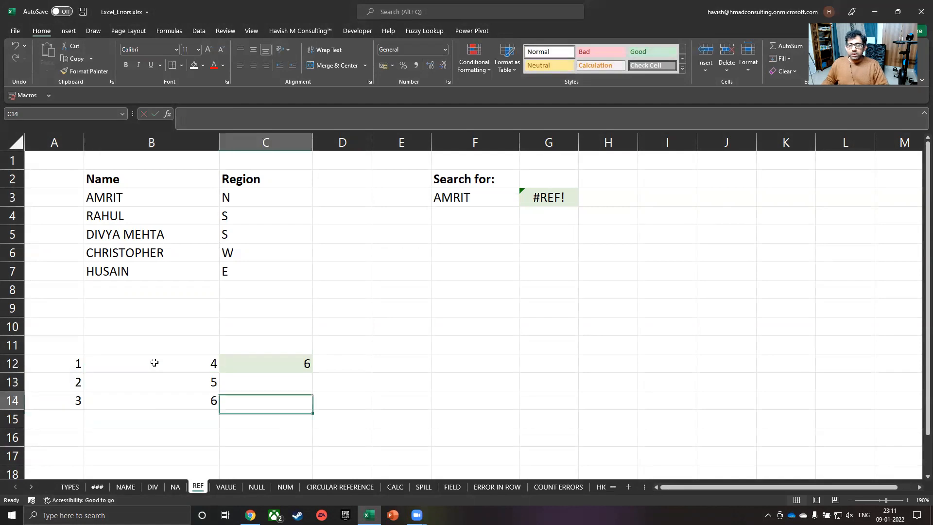
- Move the SUM formula from C12 to D12, check the range it references, and select B12
key("Up")
key("Up")
key("ctrl+c")
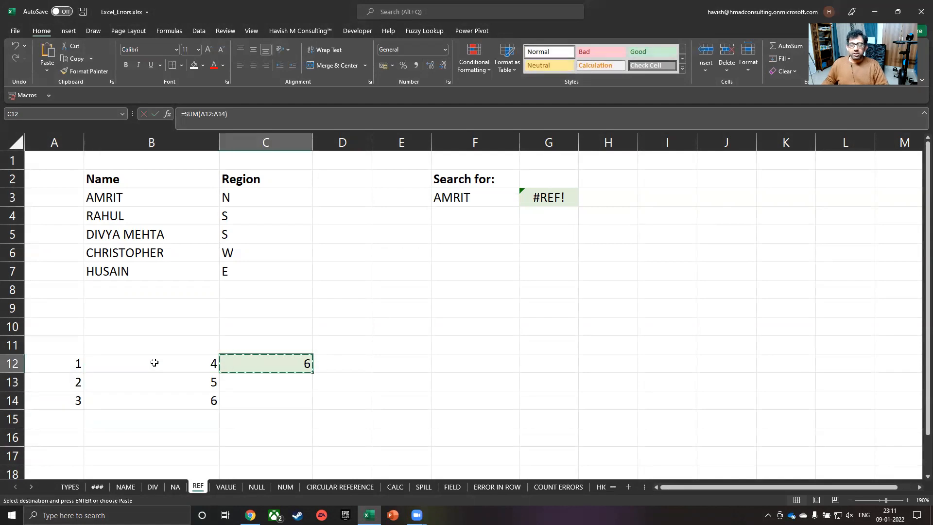
key("Right")
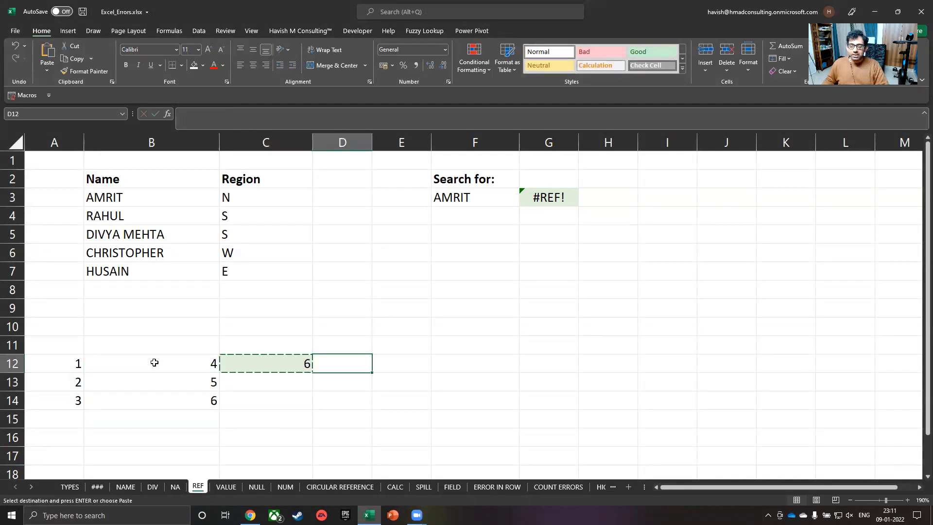
key("Return")
key("F2")
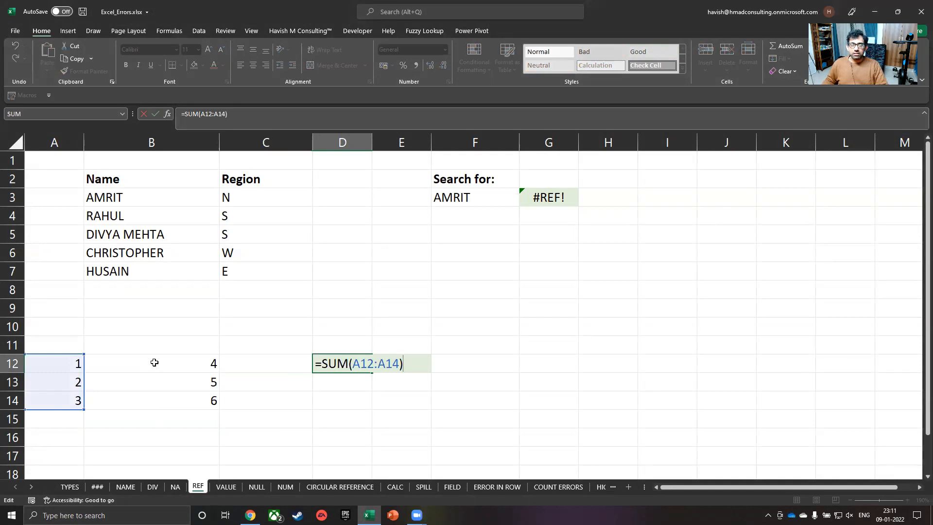
key("Escape")
left_click(155, 363)
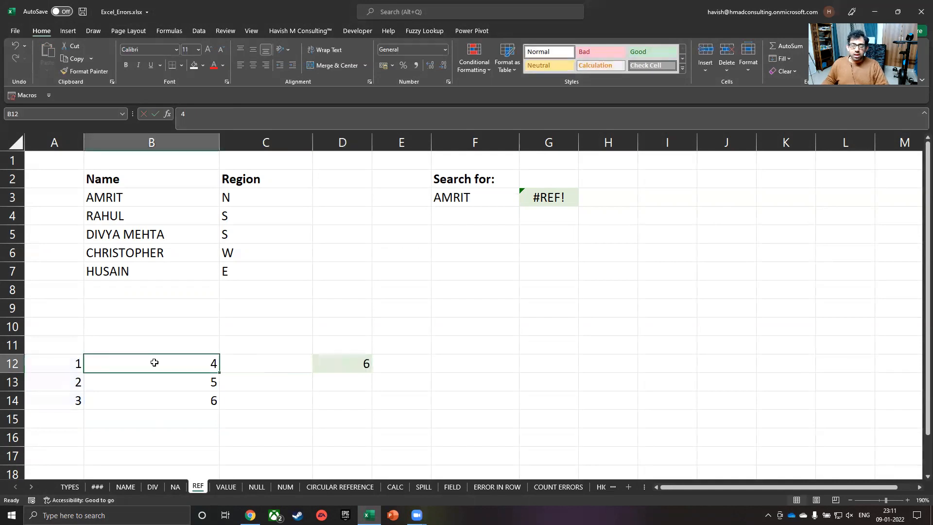
- Undo the move of the SUM formula to D12 and copy cell C12 instead
key("ctrl+z")
key("Left")
key("ctrl+c")
key("ctrl+shift+Down")
key("Up")
key("Up")
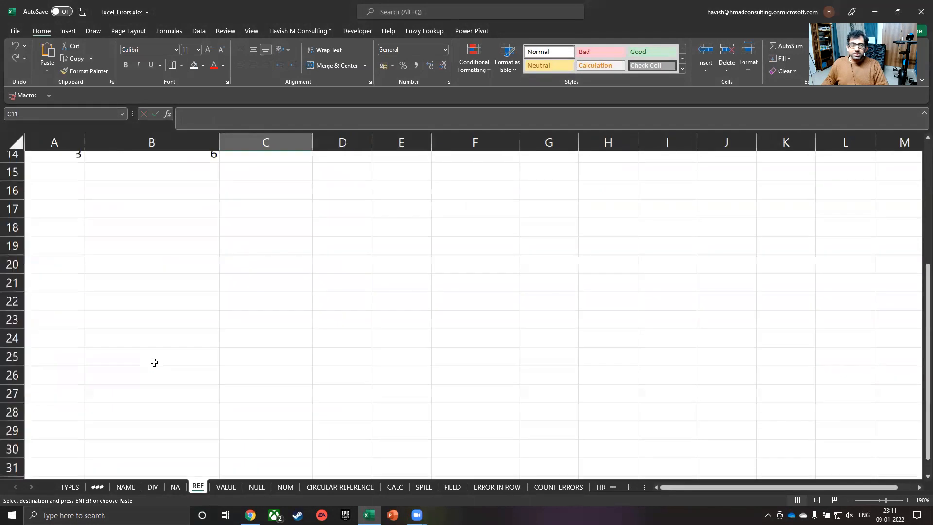
key("Up")
key("Up")
key("Up")
key("Up")
key("Up")
key("Up")
key("Up")
key("Up")
key("Up")
key("Down")
key("Down")
key("Down")
key("Down")
key("Down")
key("Down")
key("Down")
key("Down")
key("Down")
key("Down")
key("Down")
key("Down")
key("Down")
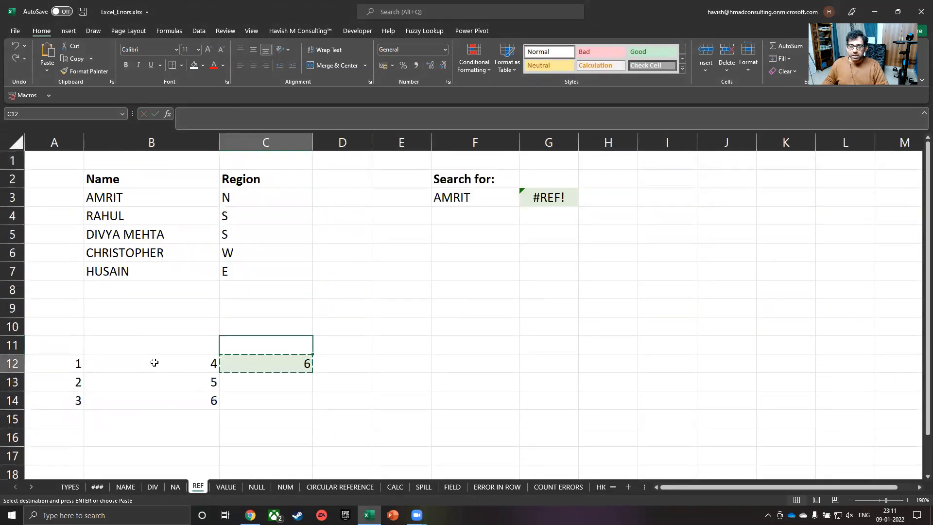
- Clear the numbers from cells B12:B14
key("Left")
key("Up")
key("Up")
key("shift+Down")
key("shift+Down")
key("Delete")
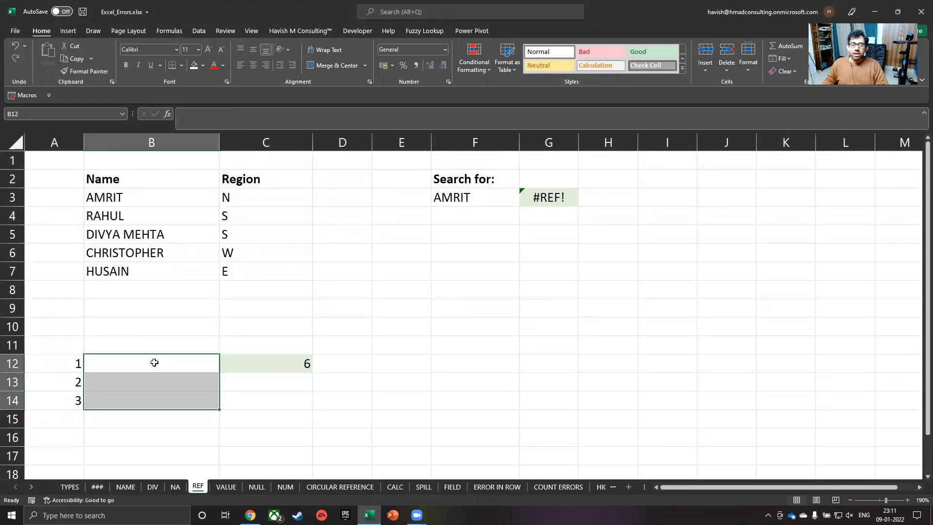
- Move the SUM formula from C12 to B12 by cutting and pasting, and check the range it references
key("Right")
key("ctrl+x")
key("Left")
key("ctrl+v")
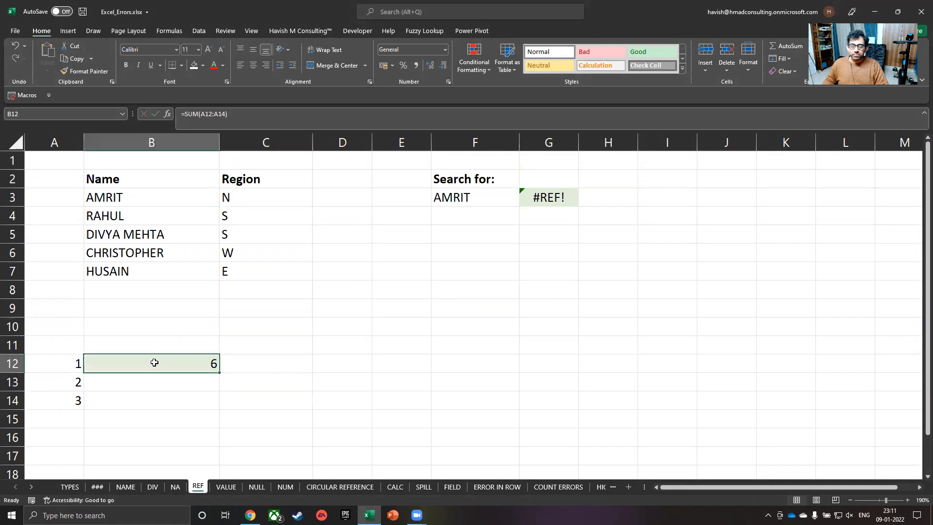
key("F2")
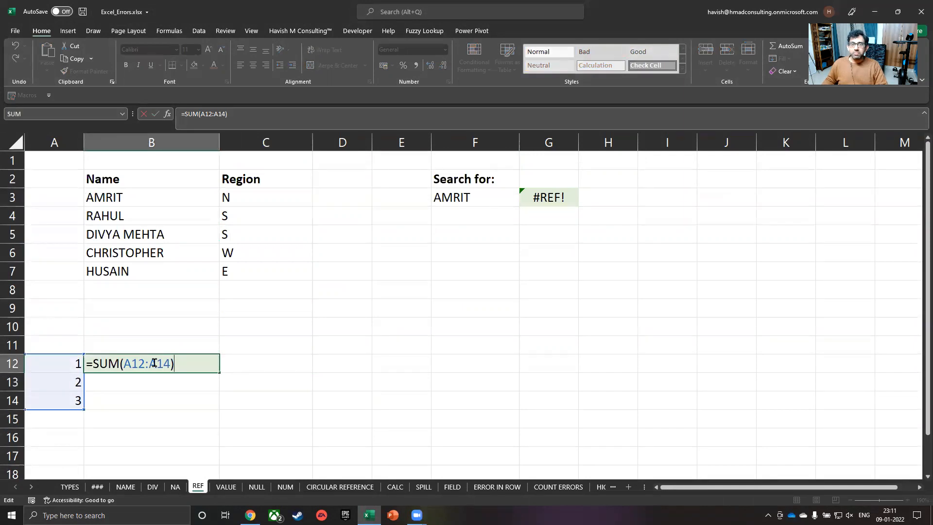
key("Escape")
key("Right")
key("Left")
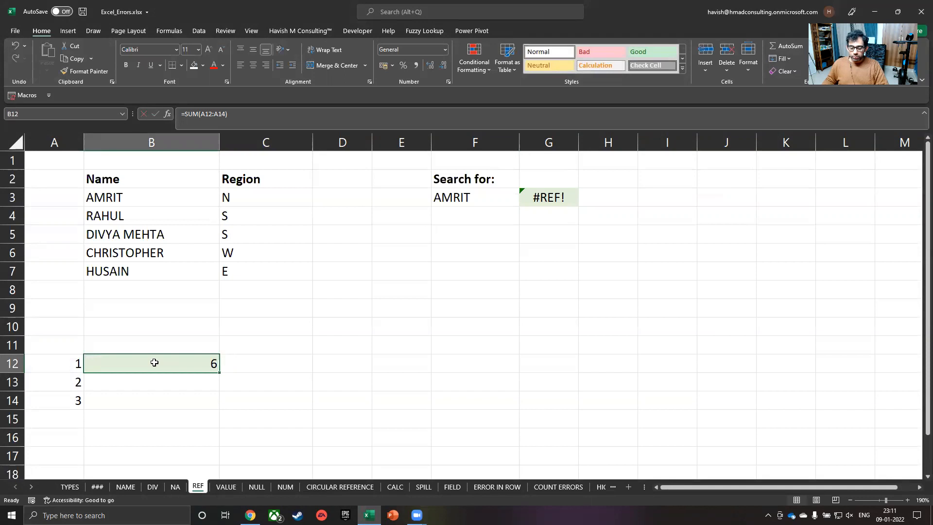
- Undo the formula move and the clearing of B12:B14, keeping the 6 in B14
key("ctrl+z")
key("ctrl+z")
key("ctrl+z")
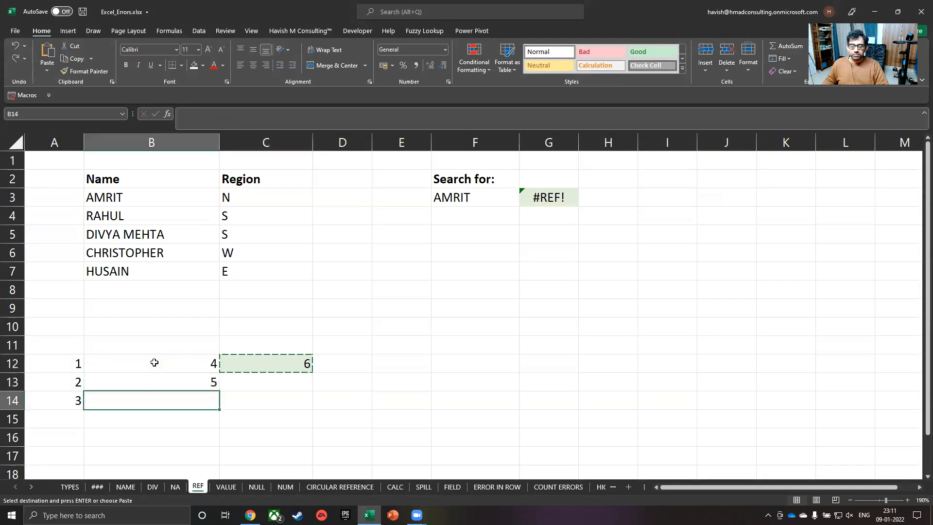
key("ctrl+y")
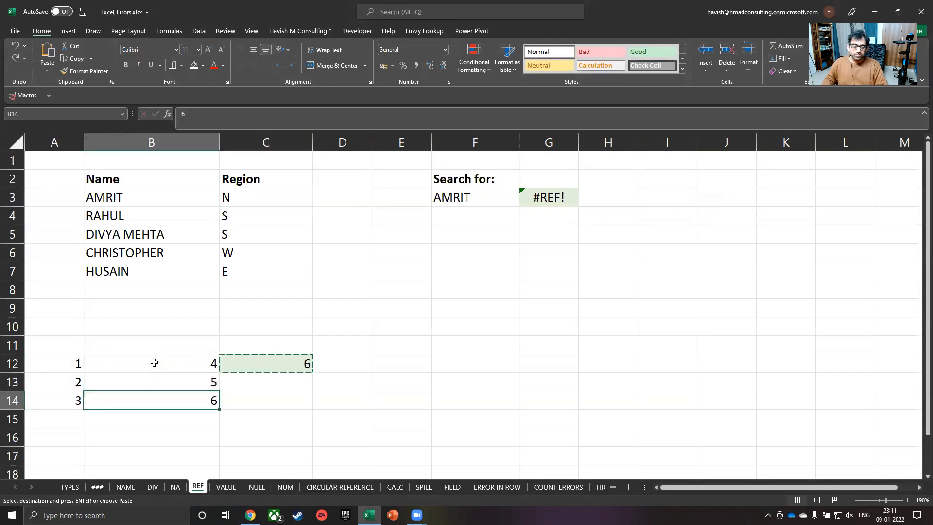
- Paste the copied SUM formula into D12 and check which range it references
key("Right")
key("Up")
key("Up")
key("Right")
key("ctrl+v")
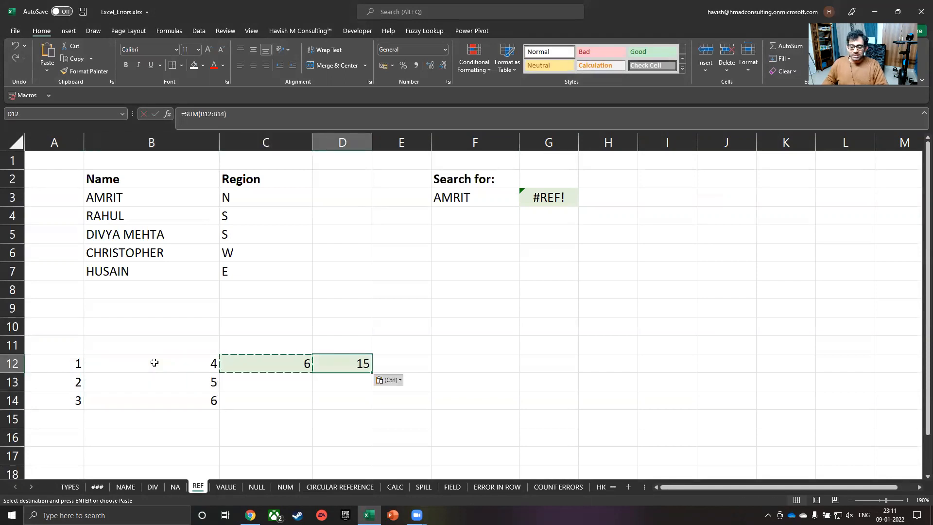
key("F2")
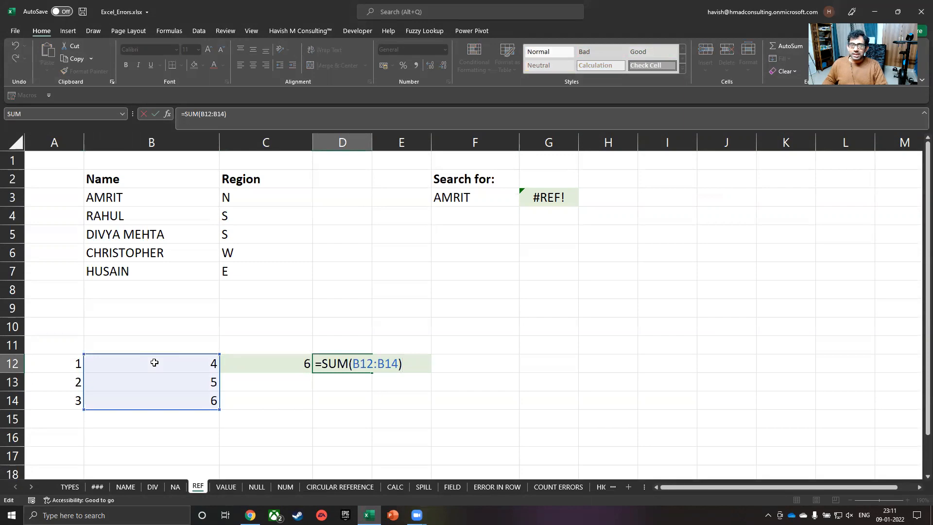
key("Escape")
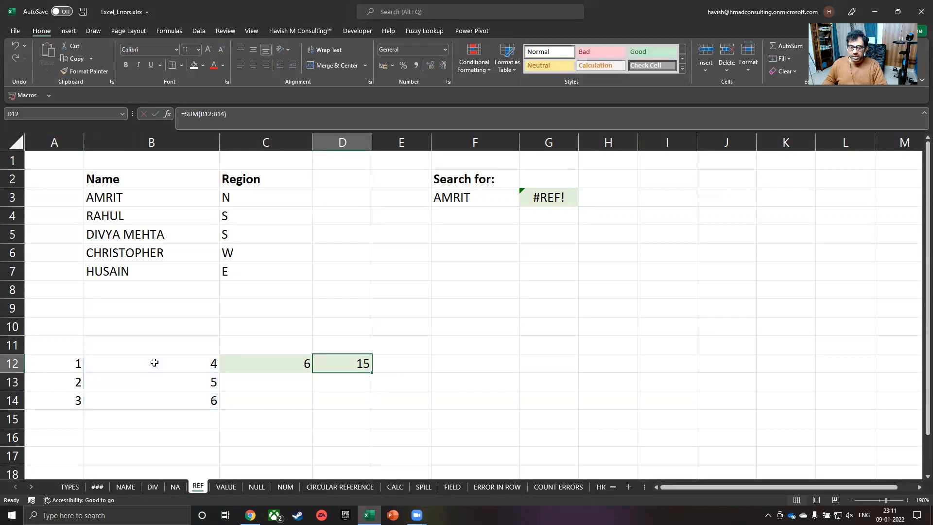
- Undo the paste in D12 and the number entries in B12:B14, and select B12
left_click(154, 362)
key("ctrl+z")
key("ctrl+z")
key("ctrl+z")
key("ctrl+z")
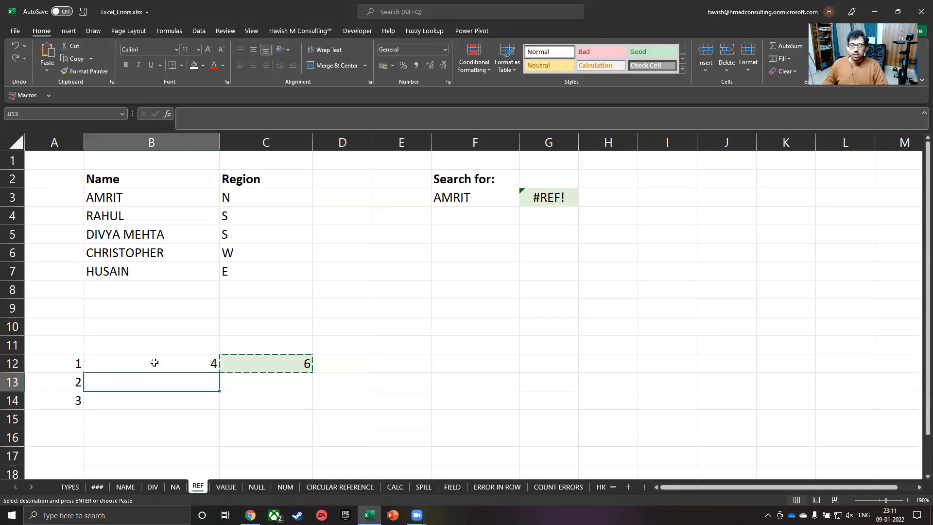
left_click(154, 363)
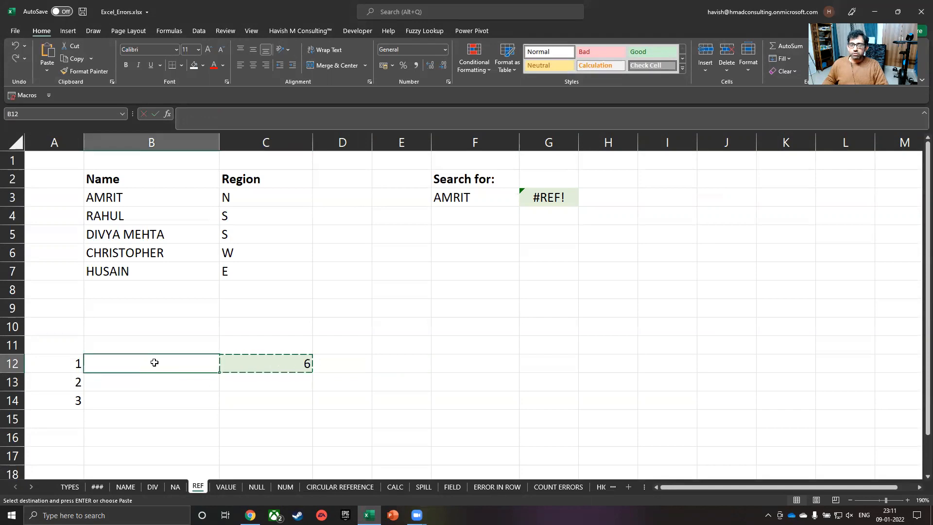
- Paste the copied SUM formula into B12 and inspect its reference
key("ctrl+v")
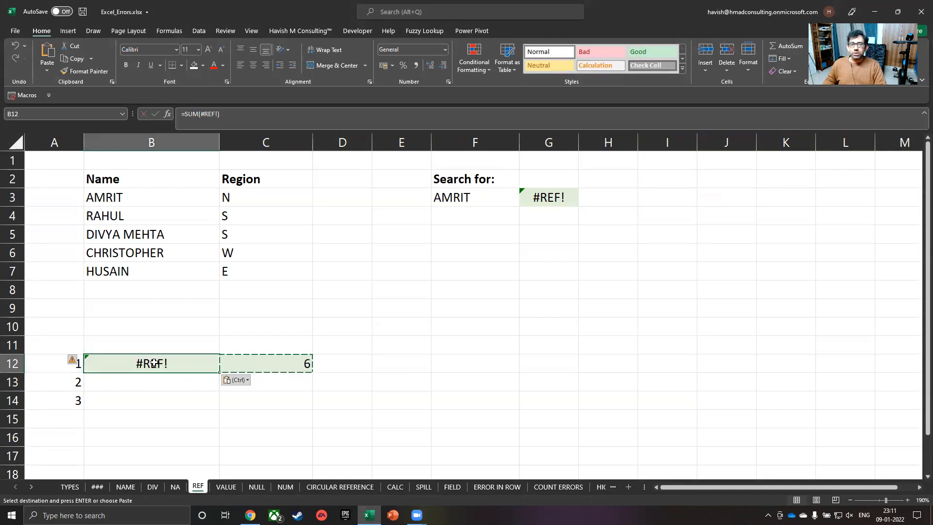
double_click(155, 362)
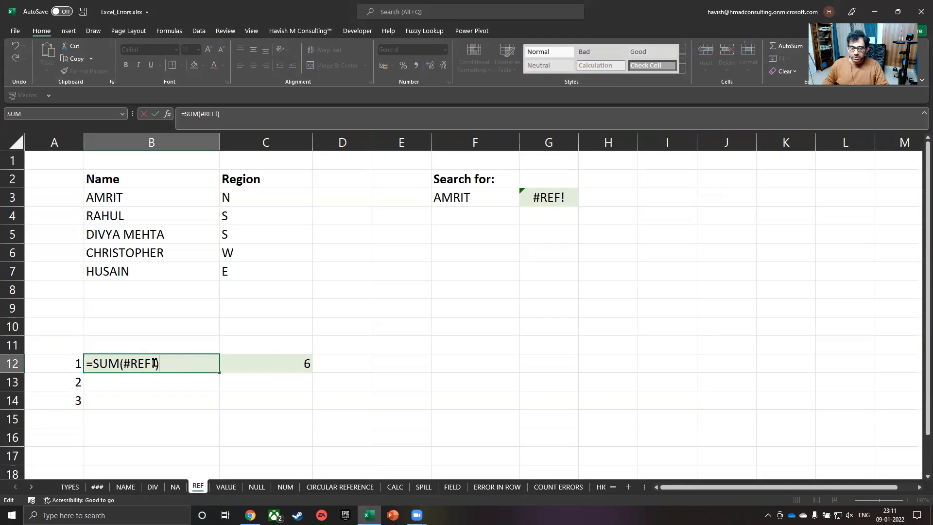
key("Escape")
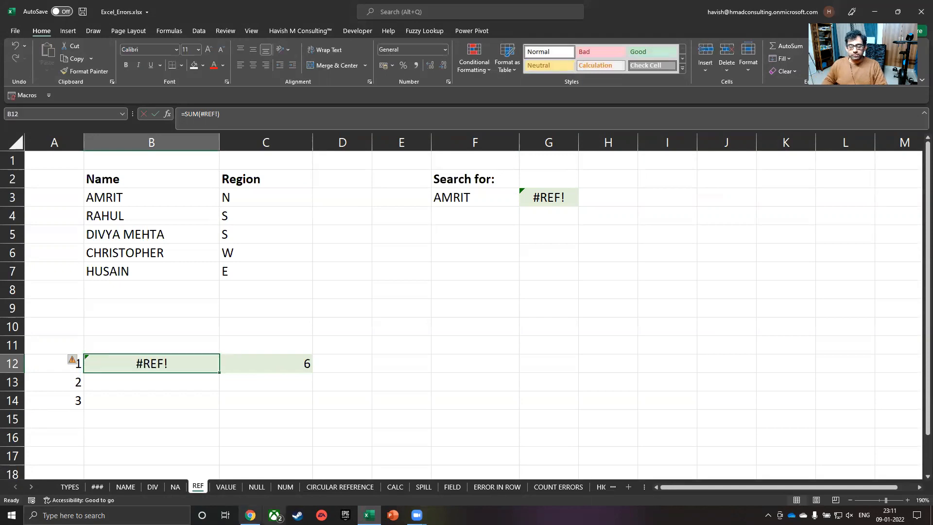
- On the VALUE sheet, examine which cells the Total formulas in D3 and D4 multiply
left_click(226, 487)
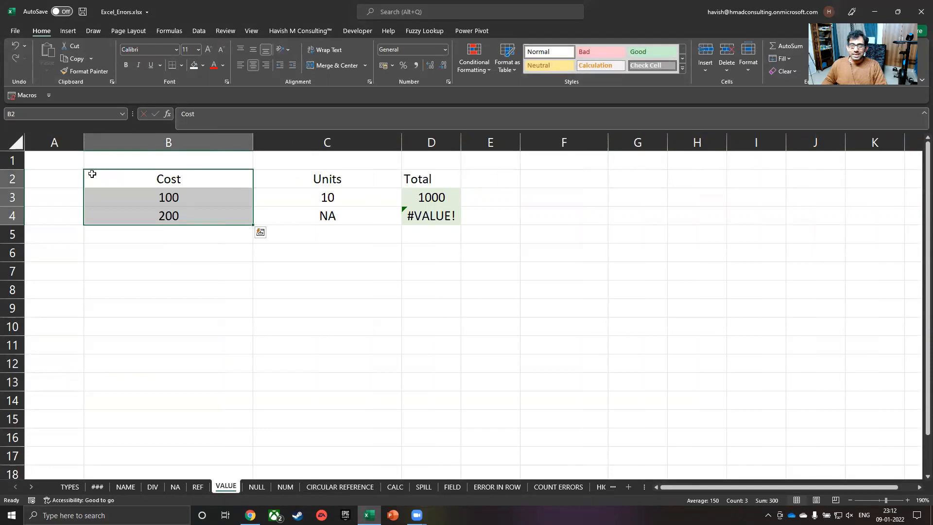
scroll(315, 189, "up", 1)
scroll(315, 189, "up", 1)
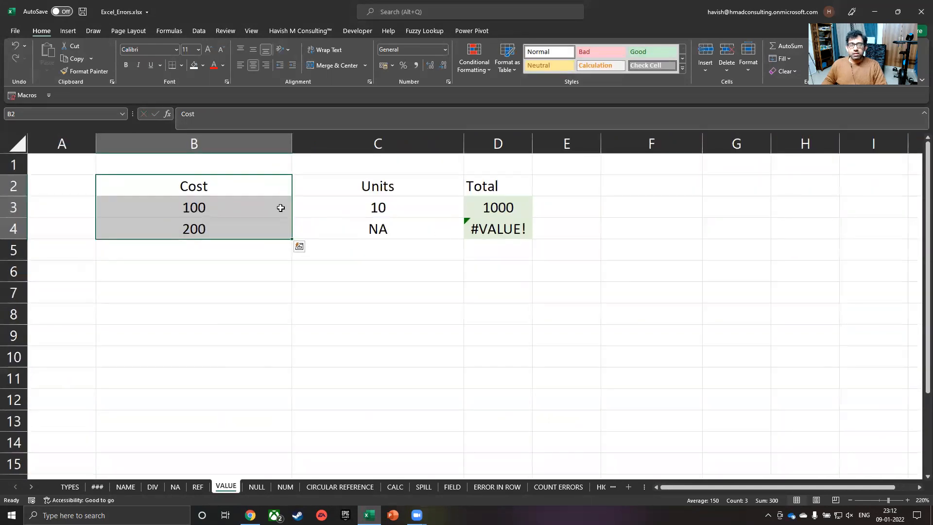
left_click(512, 209)
double_click(511, 209)
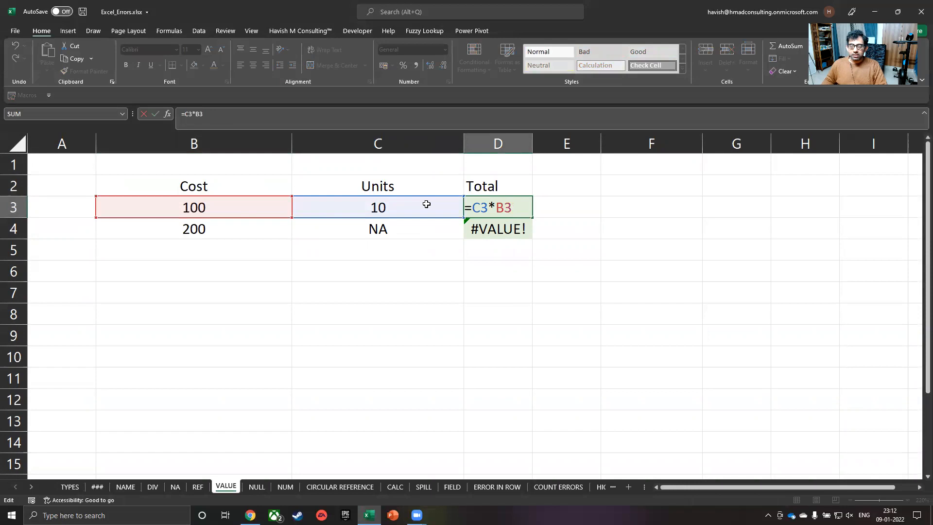
key("Return")
key("F2")
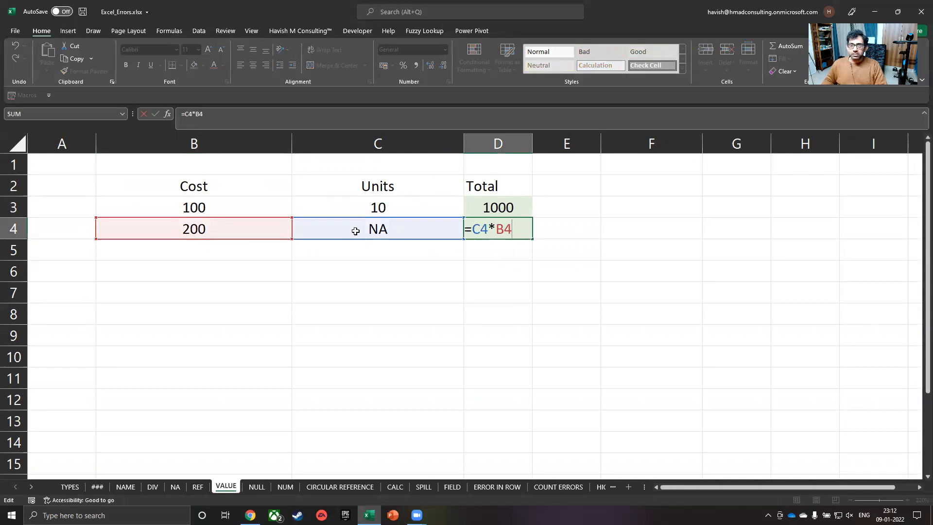
key("ctrl+Return")
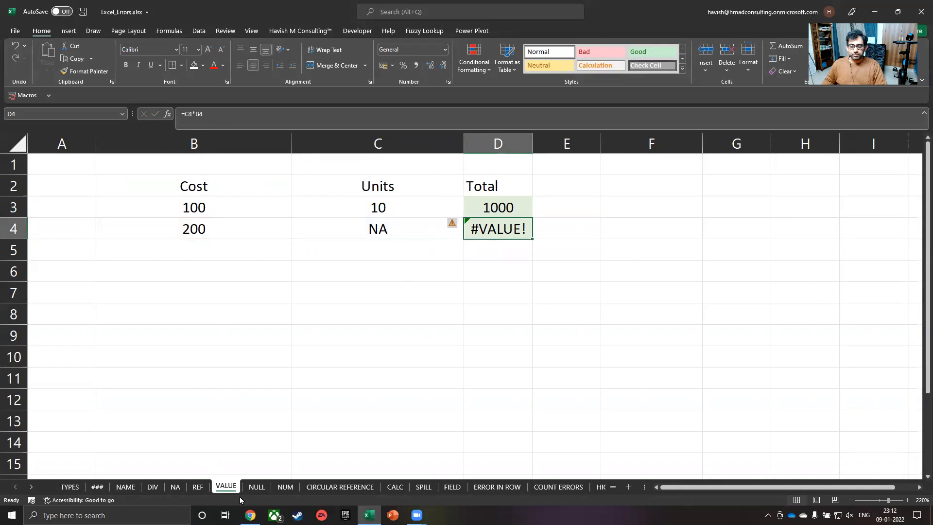
- On the NULL sheet, start a new formula in F2 with the name range B2:B7
left_click(256, 487)
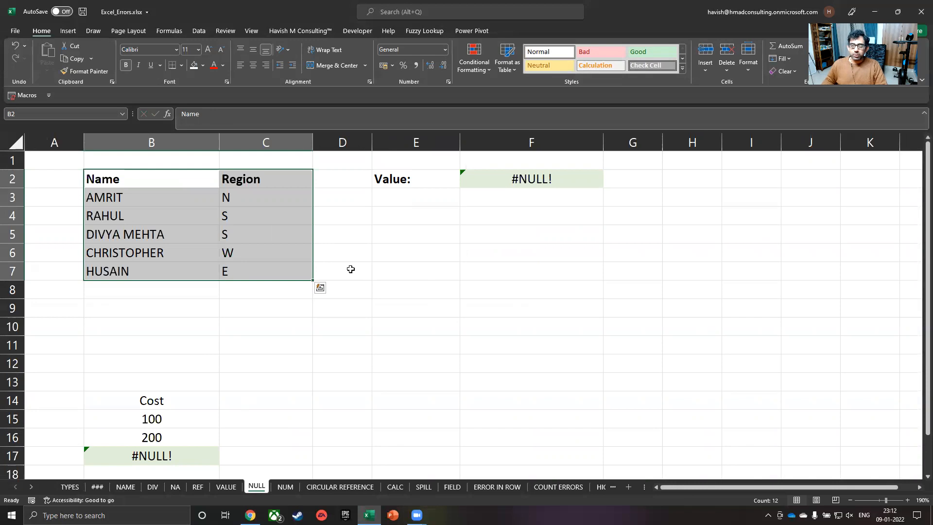
left_click(593, 185)
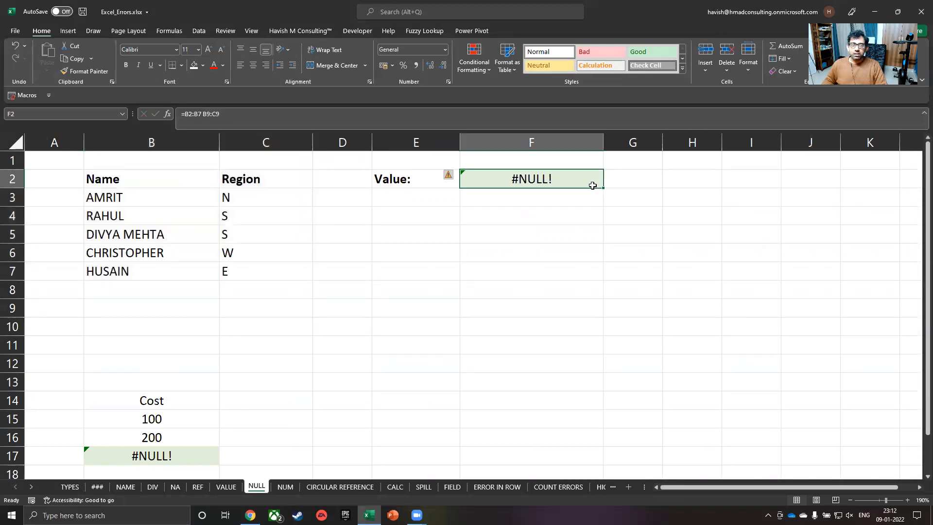
type("=")
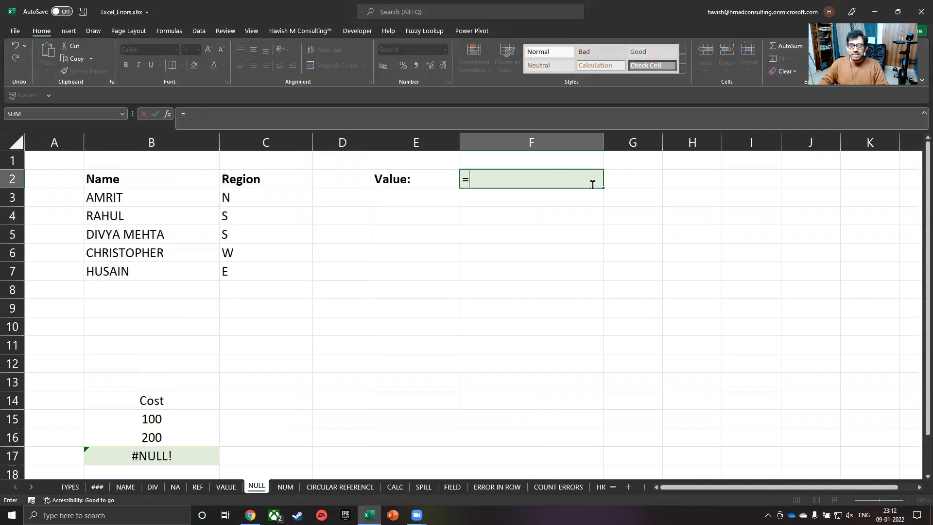
key("Left")
key("Left")
key("Left")
key("Left")
key("Left")
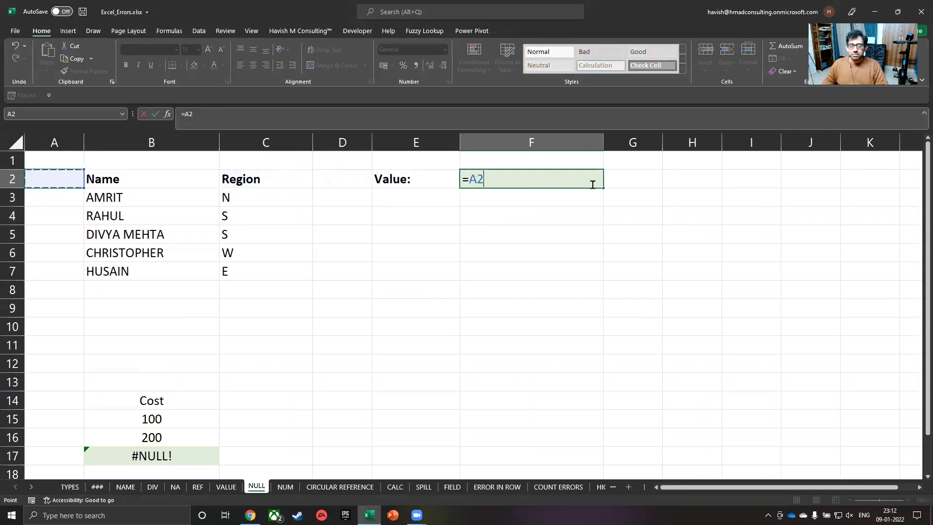
key("Right")
key("shift+Down")
key("shift+Down")
key("shift+Down")
key("shift+Down")
key("shift+Down")
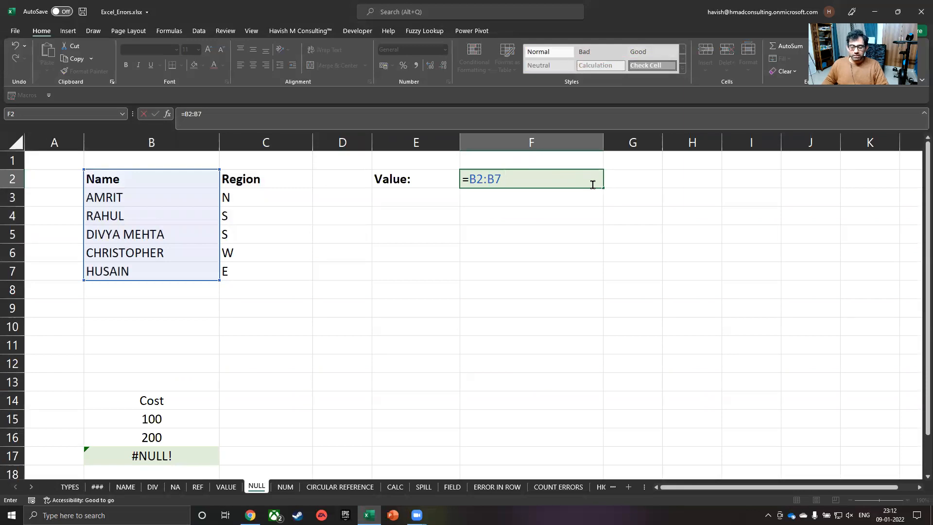
- Complete the F2 formula as the space-separated intersection =B2:B7 B4:C4
key("Left")
key("Down")
key("Left")
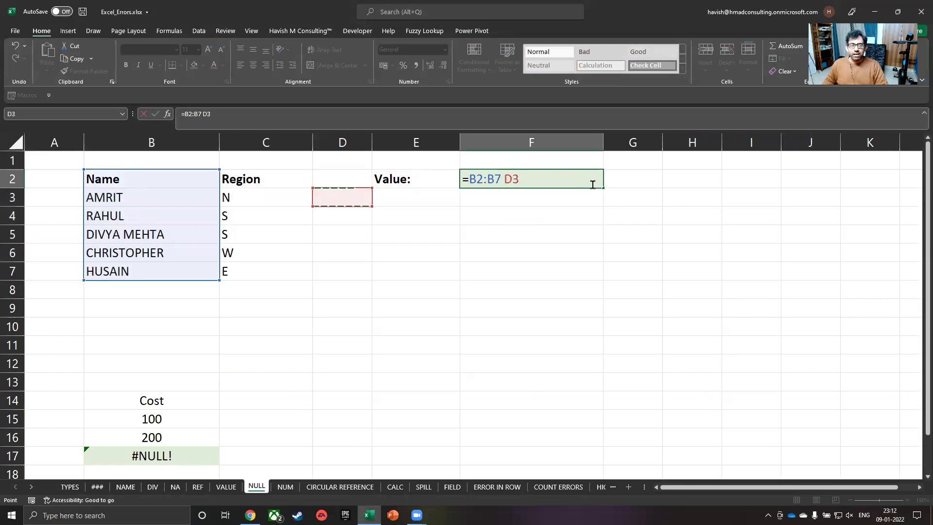
key("Left")
key("Left")
key("Down")
key("shift+Right")
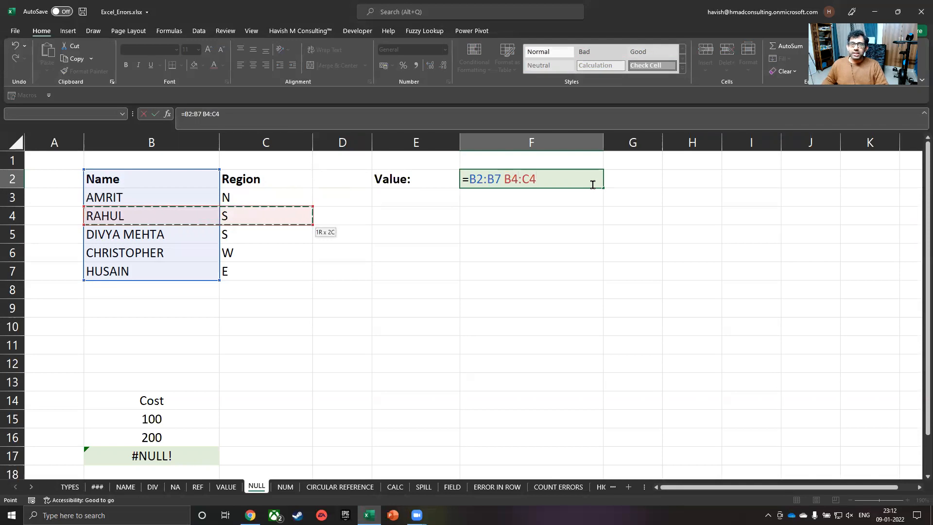
key("Return")
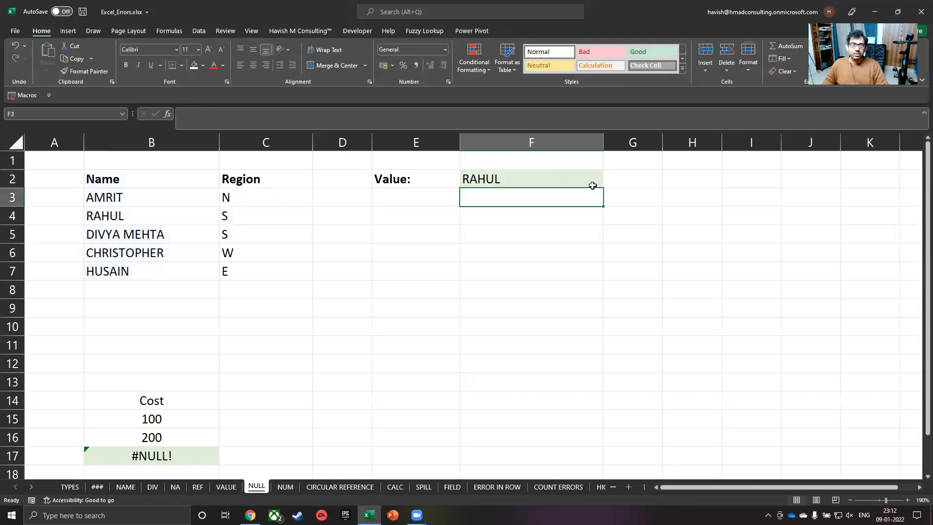
- Replace the second range in the F2 formula with B9:C9, giving =B2:B7 B9:C9
left_click(592, 185)
double_click(593, 185)
key("BackSpace")
key("BackSpace")
key("BackSpace")
key("BackSpace")
key("BackSpace")
key("BackSpace")
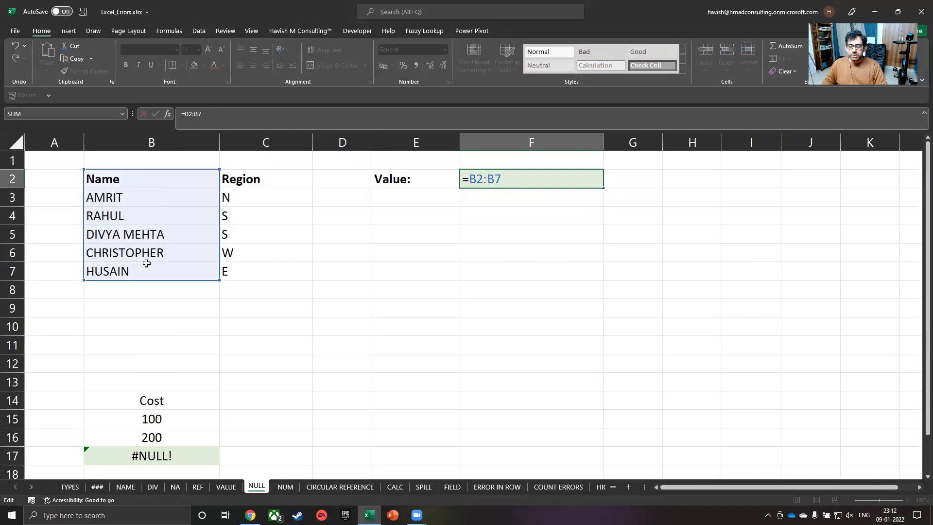
left_click_drag(131, 304, 245, 307)
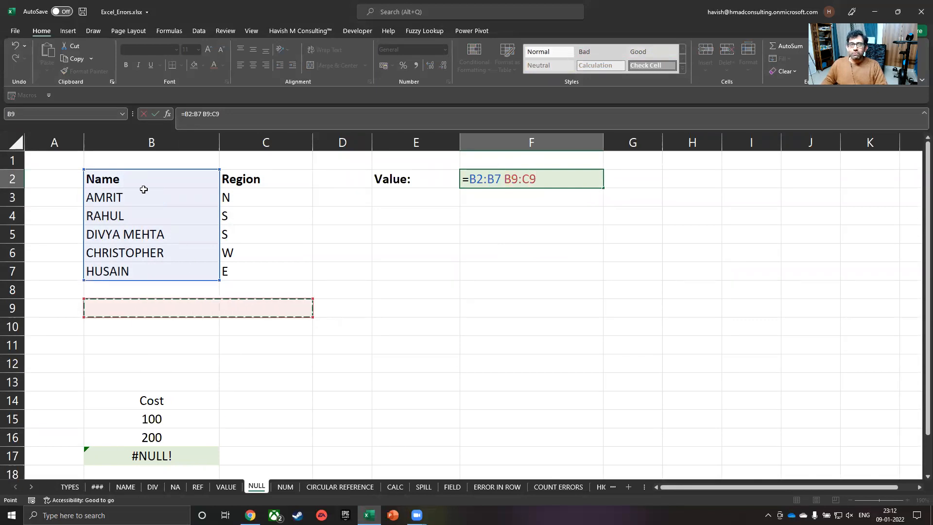
key("Return")
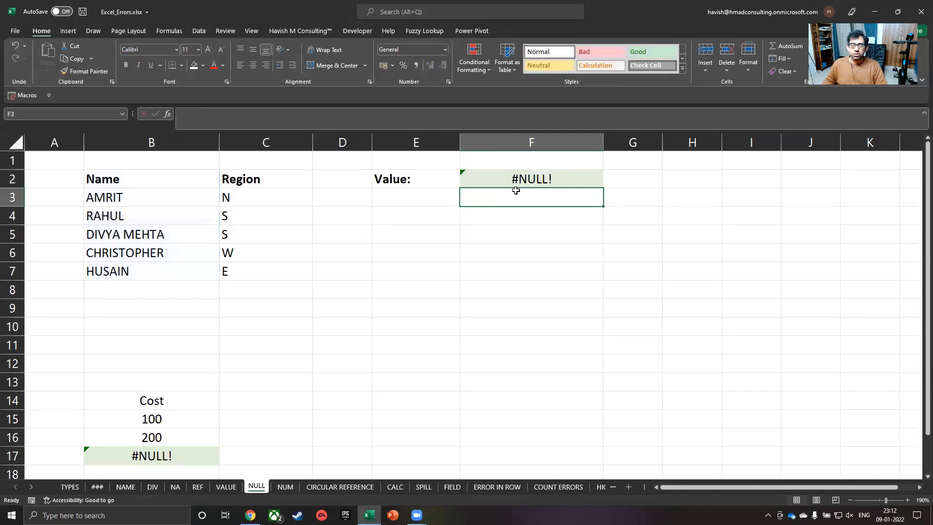
- Check the formula in F2 and the one in B17 below the Cost figures
left_click(531, 178)
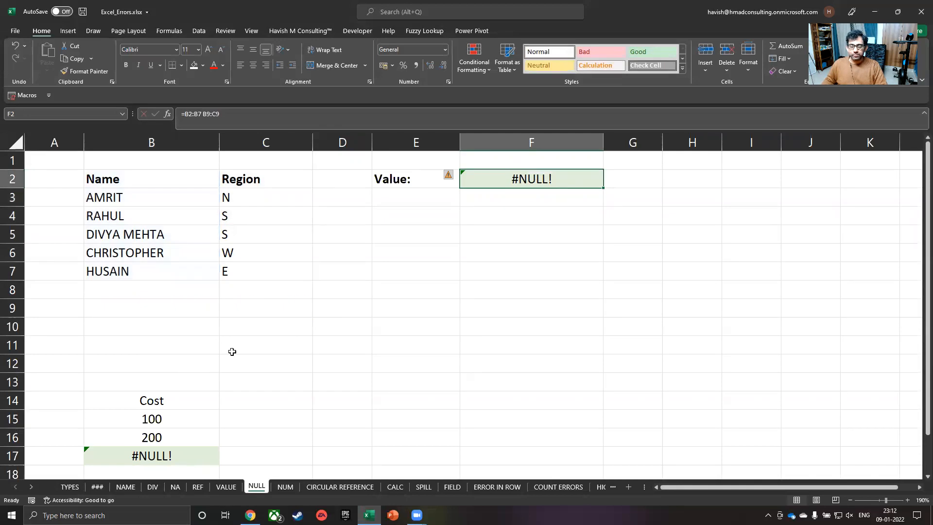
scroll(178, 354, "down", 4)
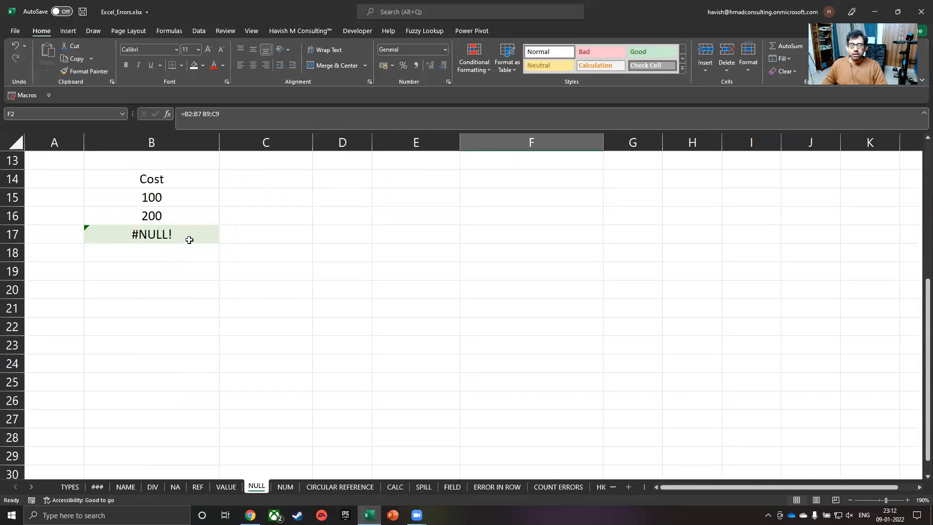
left_click(192, 233)
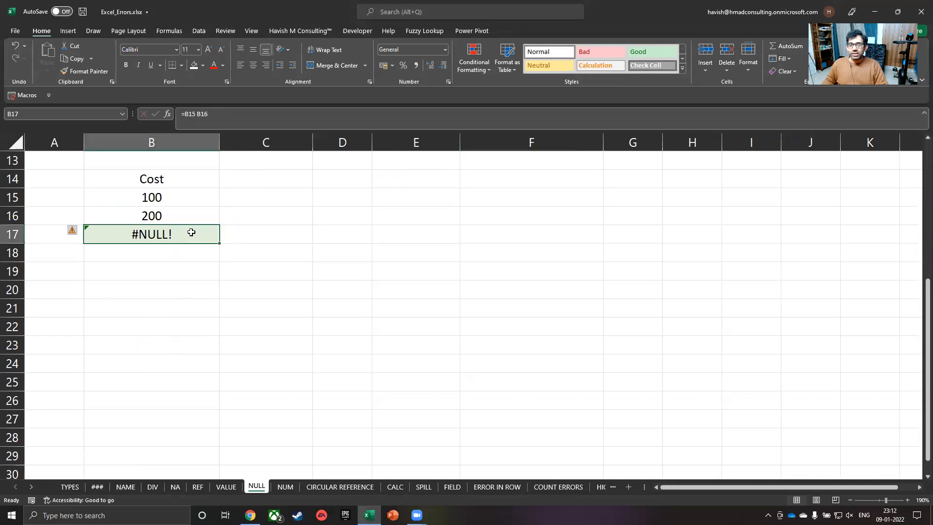
- Re-enter the formula in B17 as the space-separated =B15 B16 and check its references
type("=")
key("Up")
key("Up")
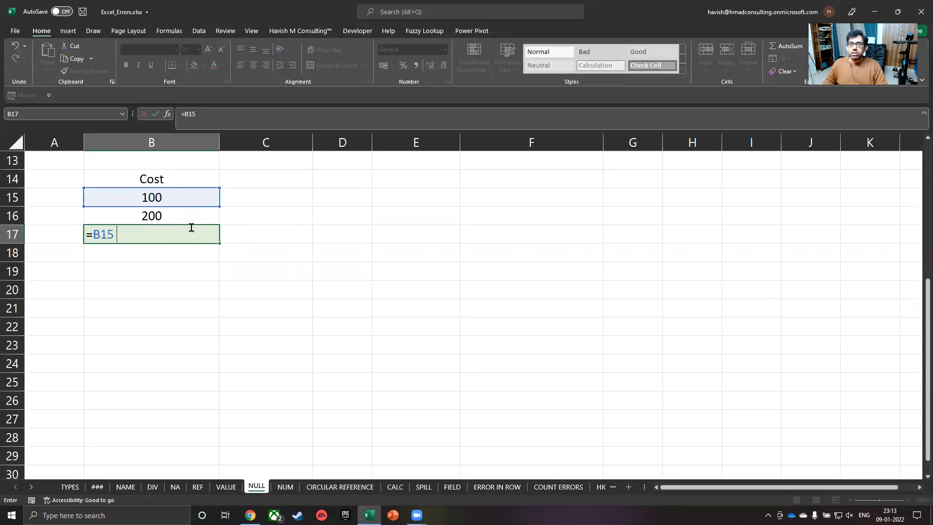
left_click(146, 218)
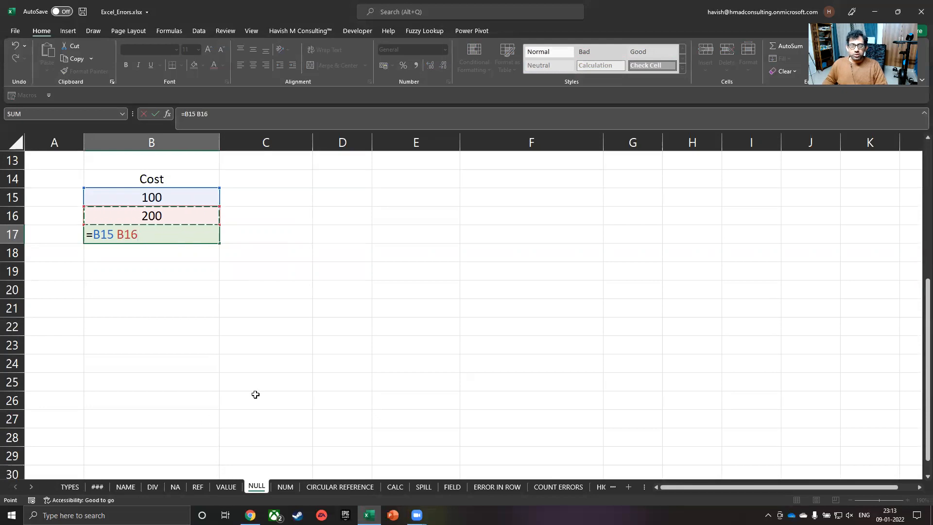
key("Return")
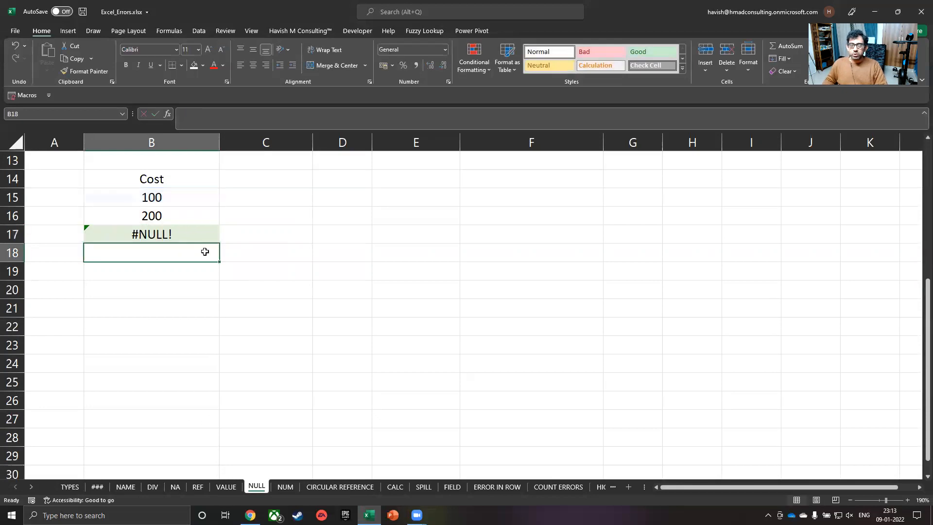
double_click(185, 229)
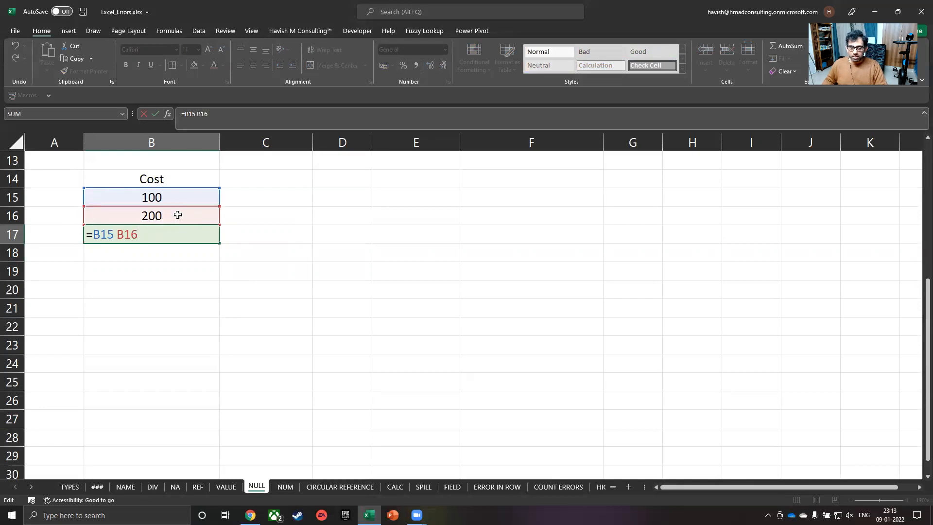
key("ctrl+Return")
- On the NUM sheet, re-enter the formula in E3 as =B3^B3
key("ctrl+Page_Down")
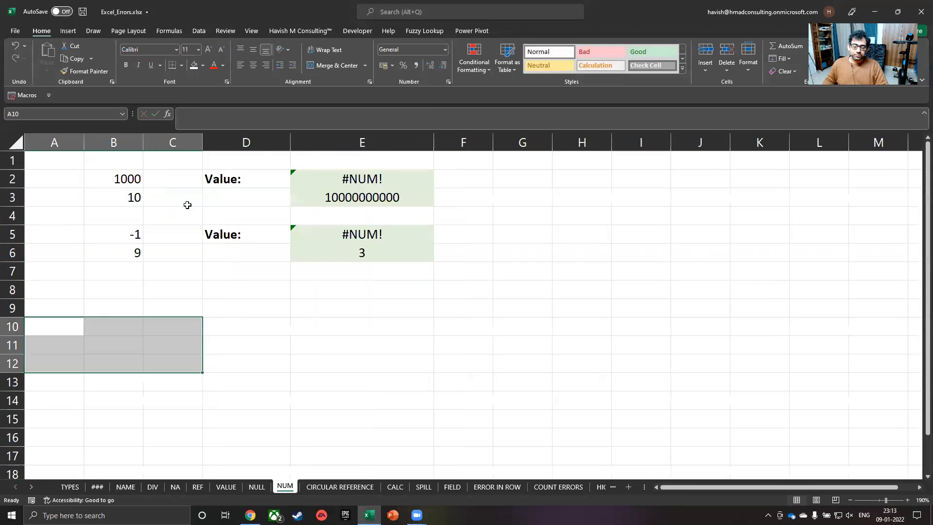
left_click(396, 236)
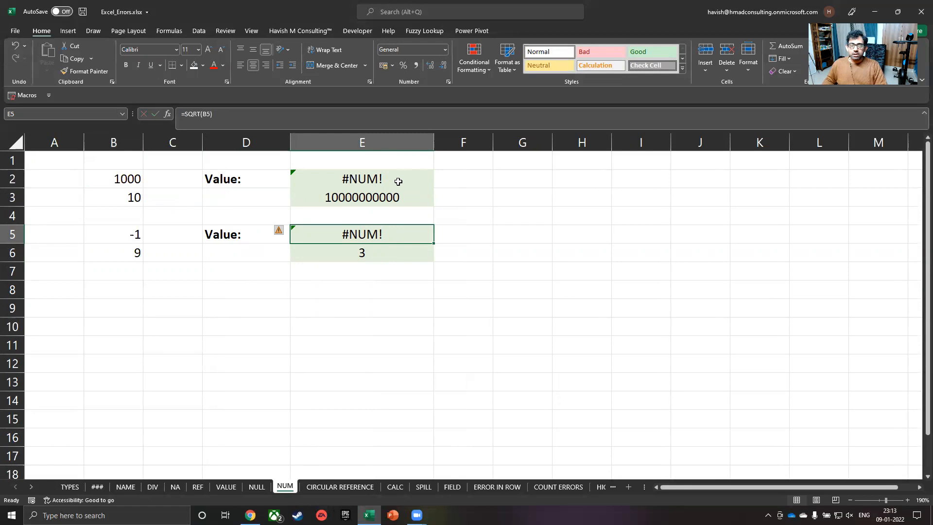
left_click(386, 202)
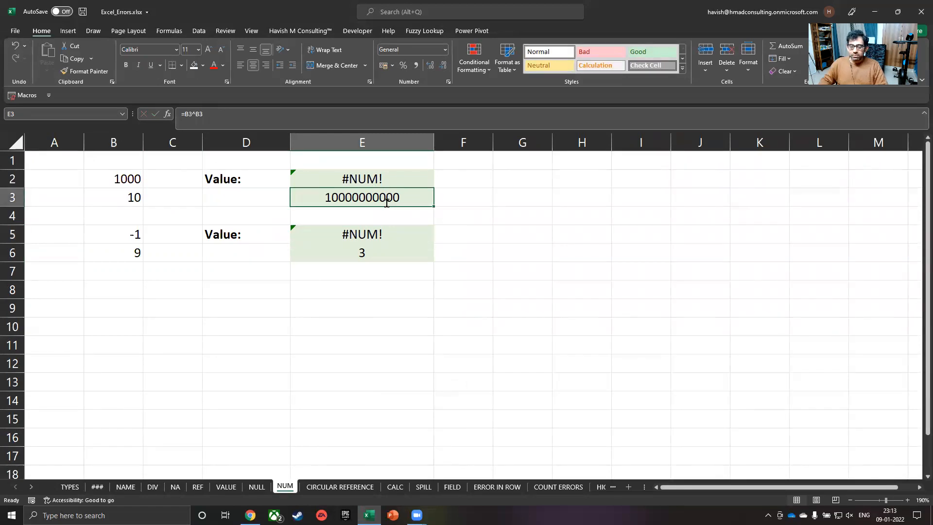
type("=")
key("Left")
key("Left")
key("Left")
type("^")
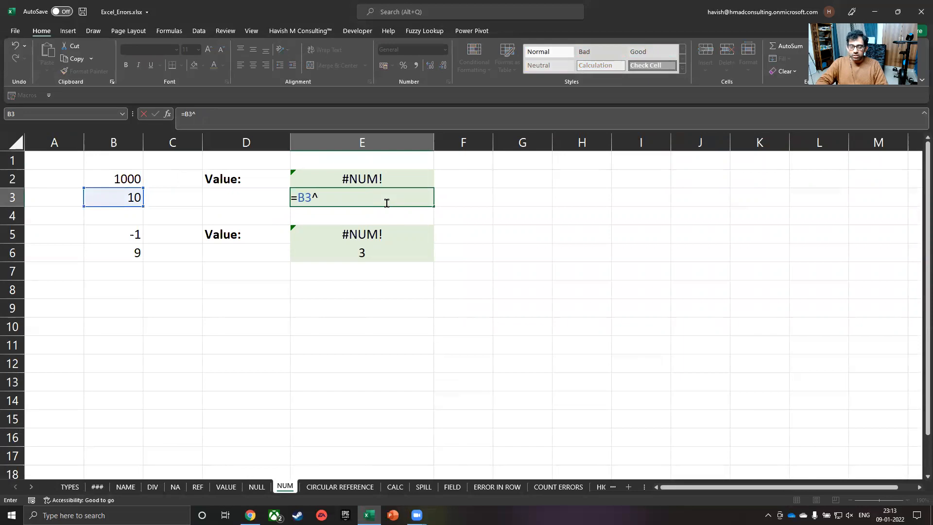
key("Left")
key("Left")
key("Left")
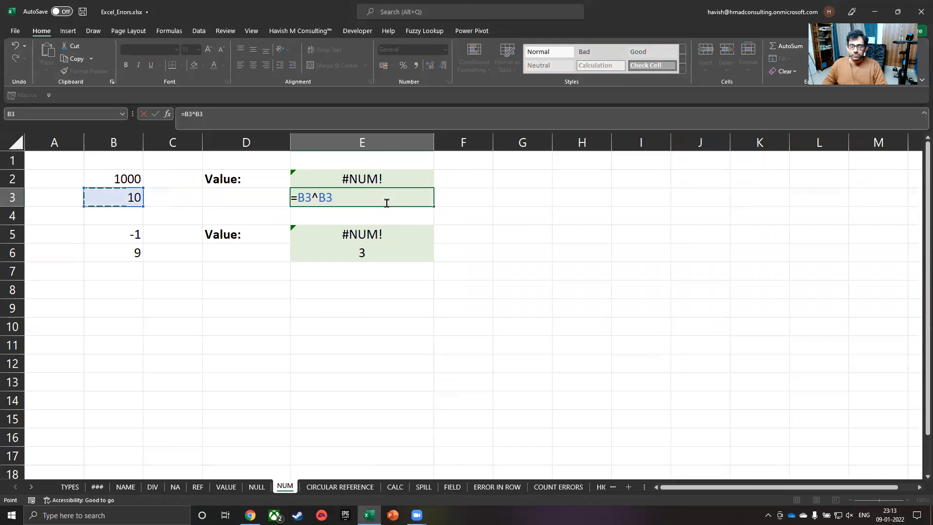
key("Return")
left_click(315, 202)
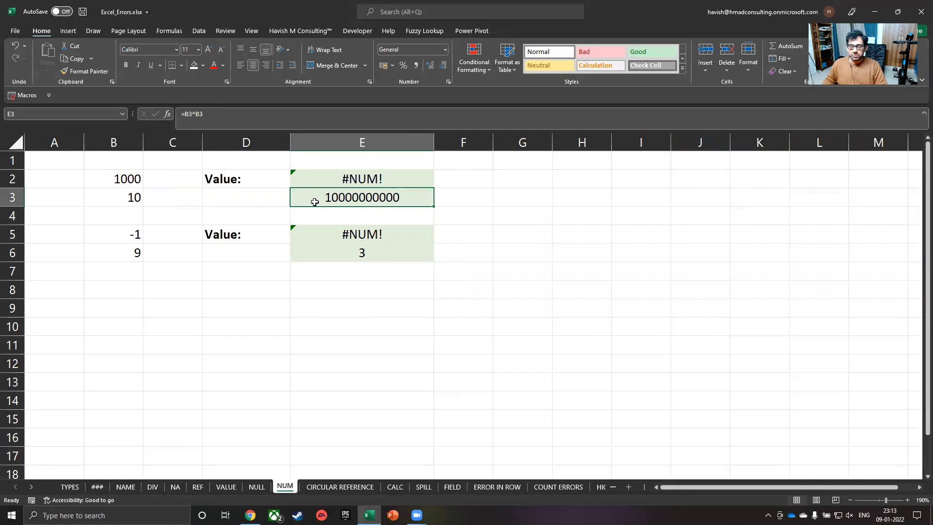
- Check the power formula and error options of E2 and the SQRT formula in E5
left_click(330, 181)
key("F2")
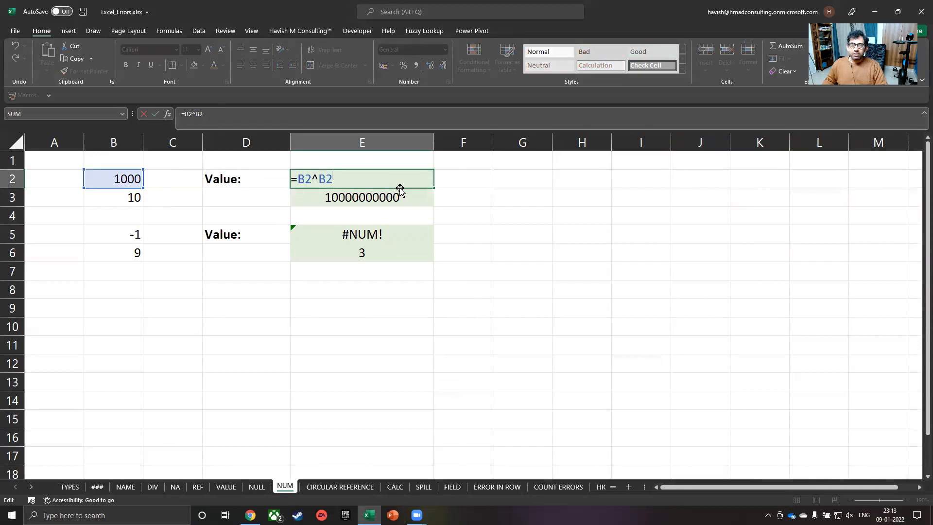
key("ctrl+Return")
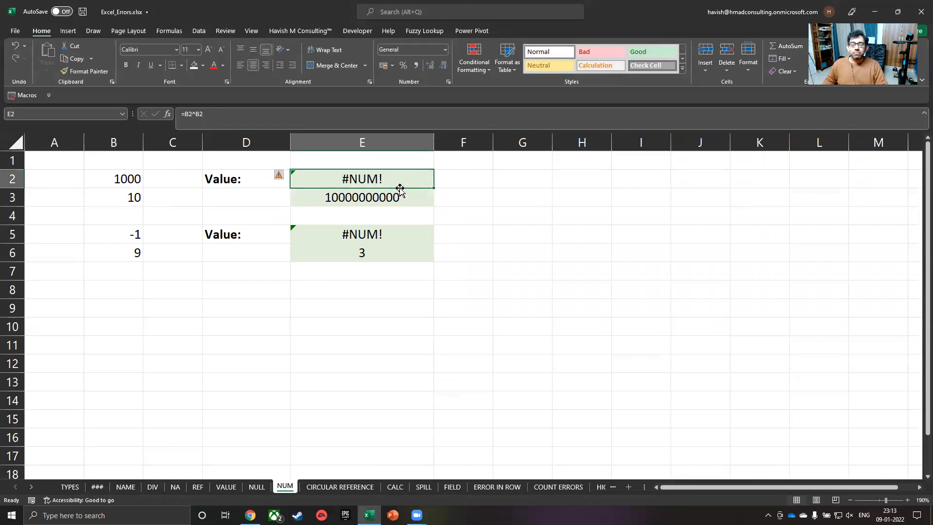
left_click(281, 176)
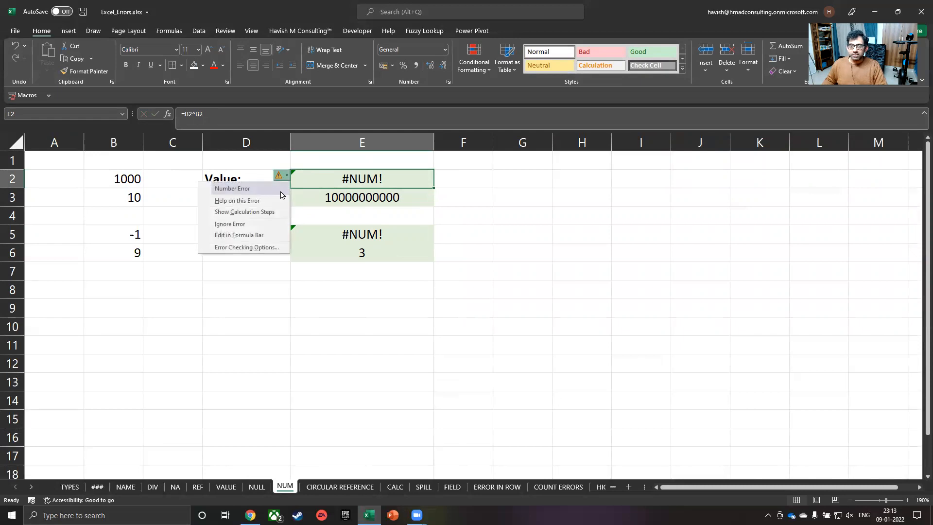
left_click(372, 200)
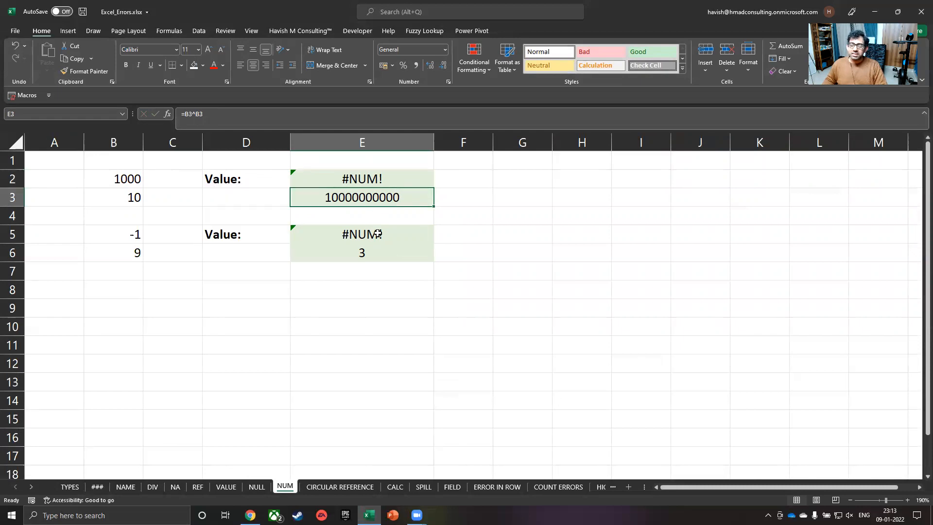
double_click(424, 237)
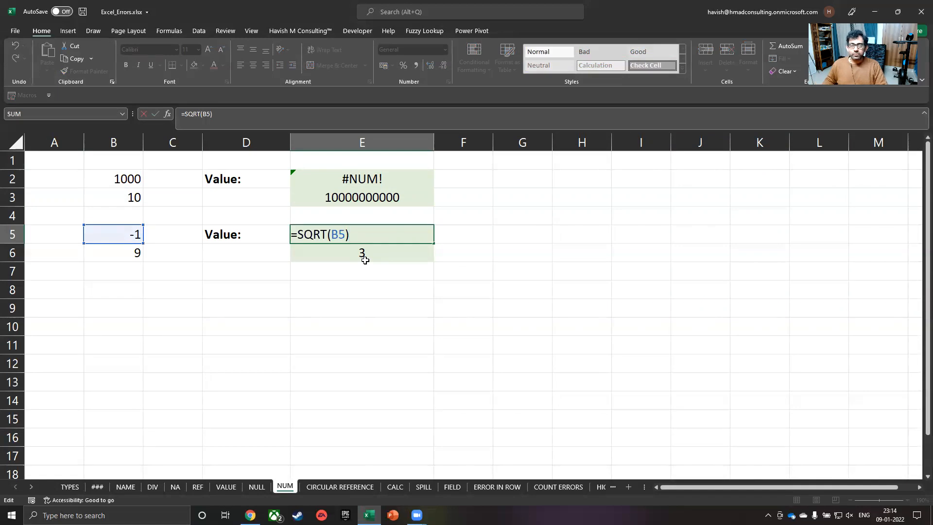
key("ctrl+Return")
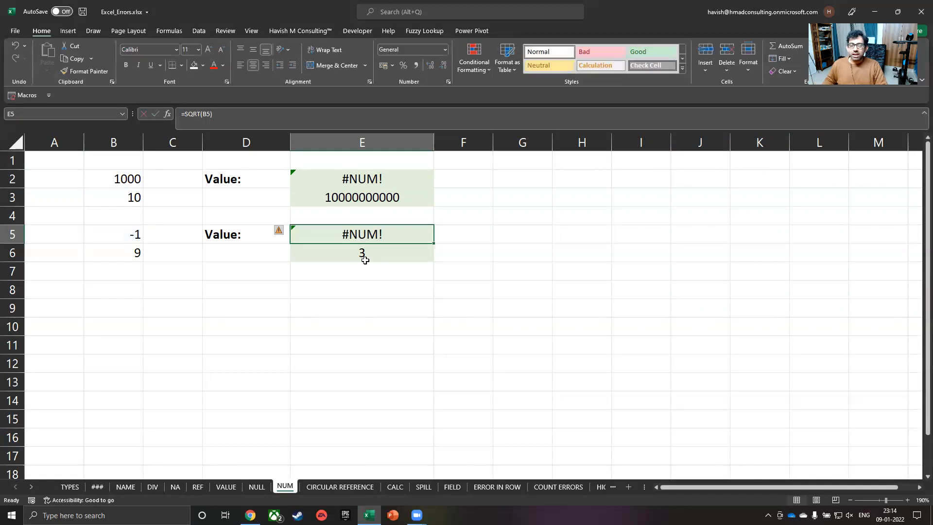
- On the CIRCULAR REFERENCE sheet, enter =SUM(B3:B5) in B5 below the Sales figures and accept the circular reference warning
left_click(333, 488)
scroll(140, 253, "up", 2, "ctrl")
left_click(146, 247)
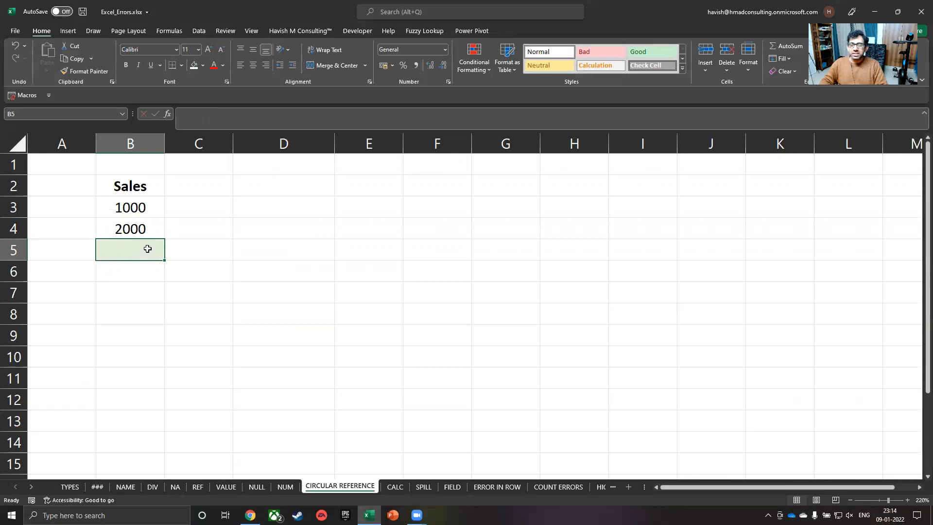
type("=")
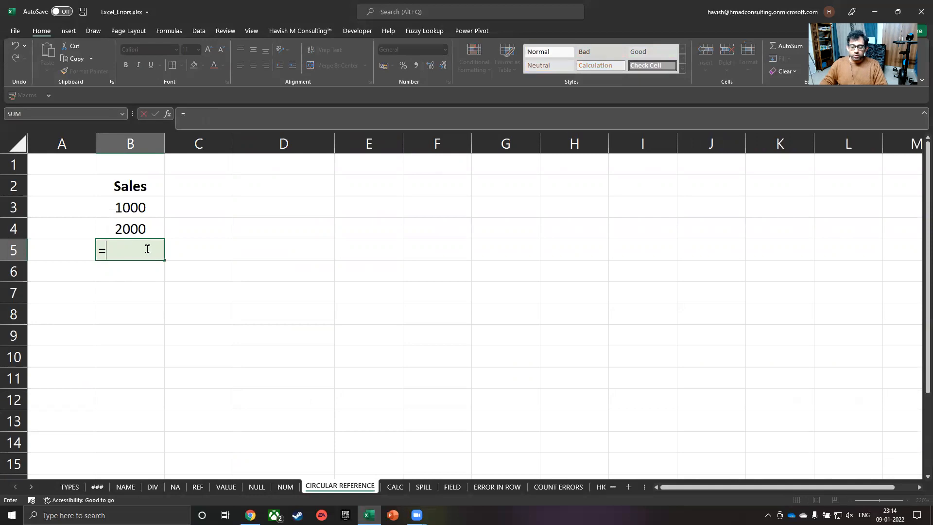
type("sum")
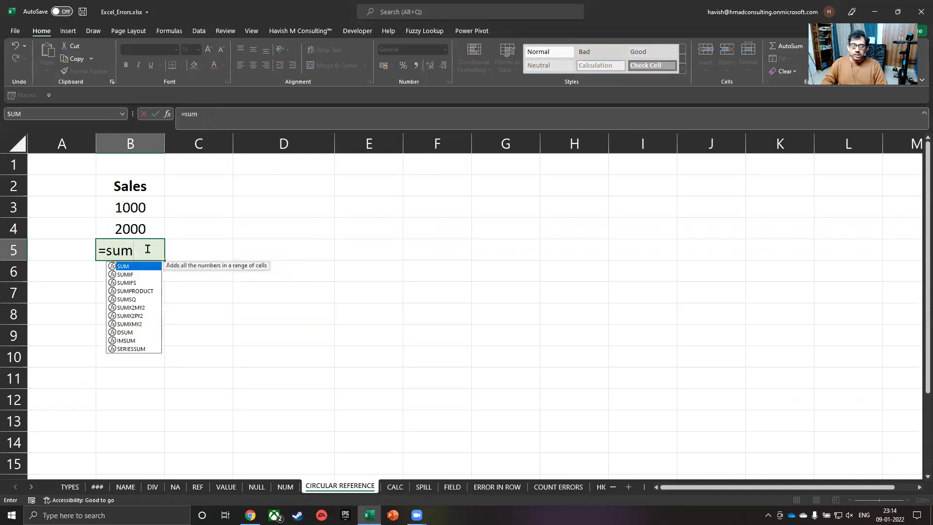
key("Tab")
key("Up")
key("Up")
type(":B5)")
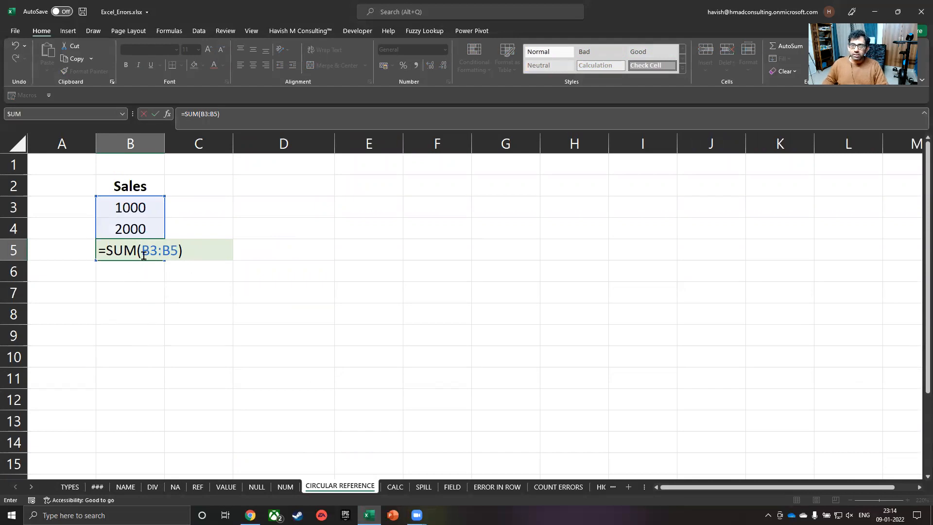
key("Return")
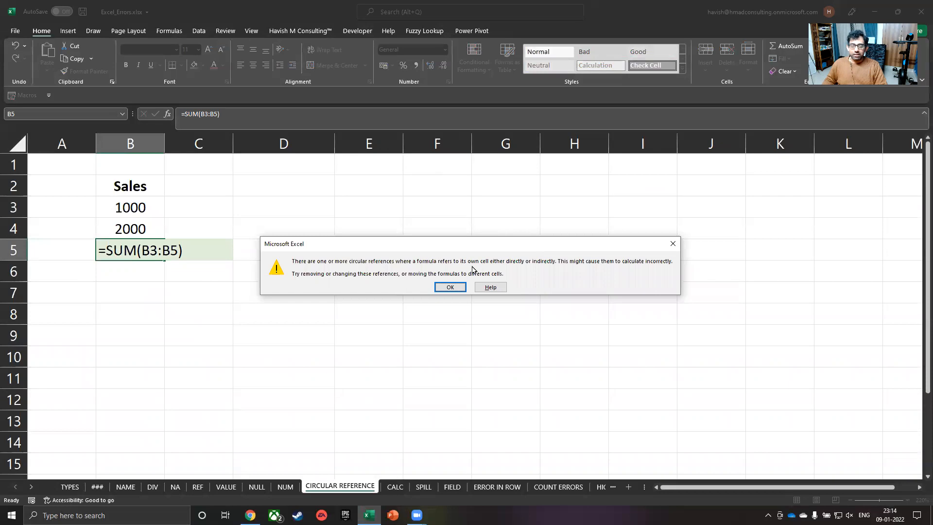
left_click(444, 287)
left_click(106, 251)
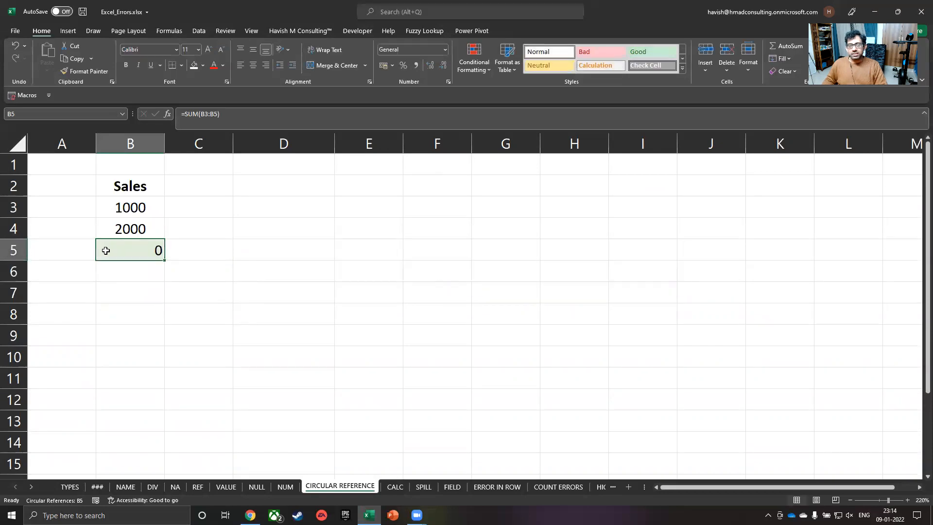
- Open the CALC sheet and inspect the FILTER formula in F3
left_click(395, 487)
scroll(180, 252, "up", 1)
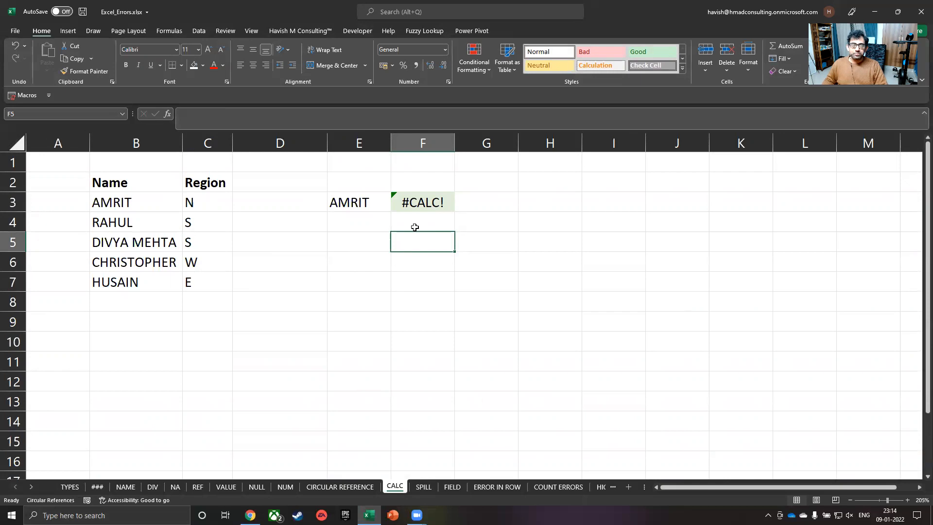
left_click(415, 202)
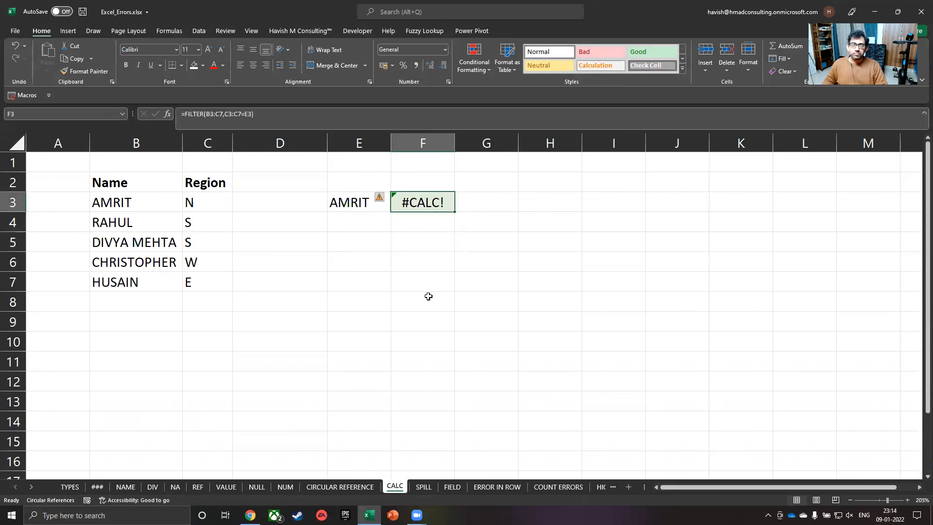
- Replace the formula in F3 with =FILTER(C3:C7, B3:B7=E3) and check its references
type("=filter")
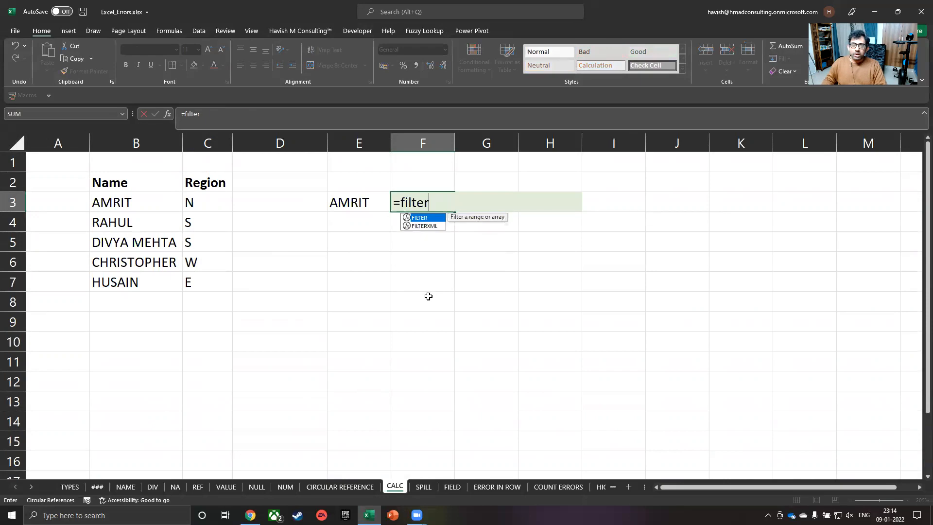
key("Tab")
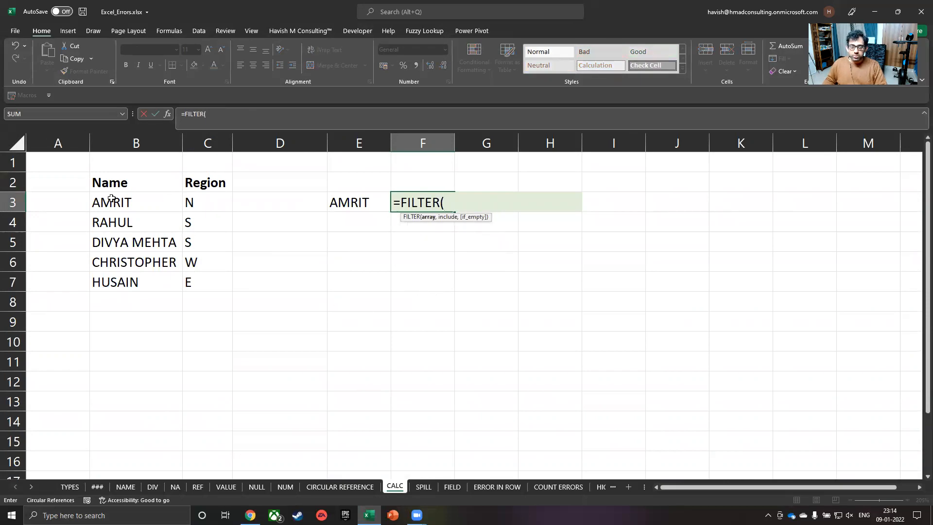
left_click_drag(204, 197, 221, 279)
type(",")
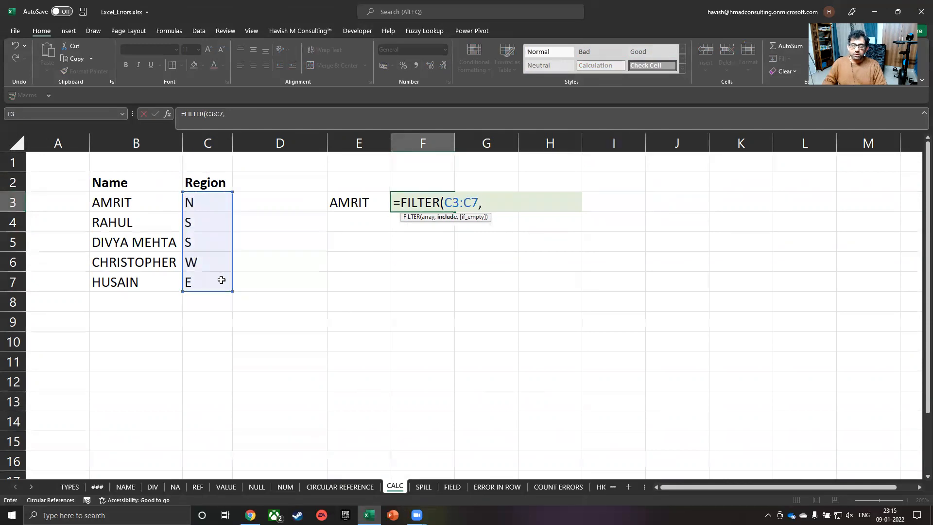
left_click_drag(140, 205, 143, 281)
type("=")
left_click(339, 201)
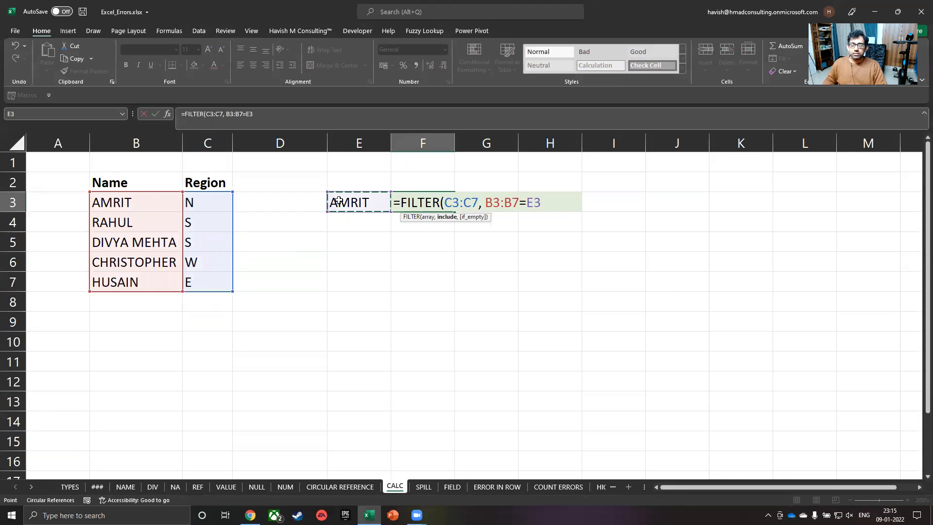
type(")")
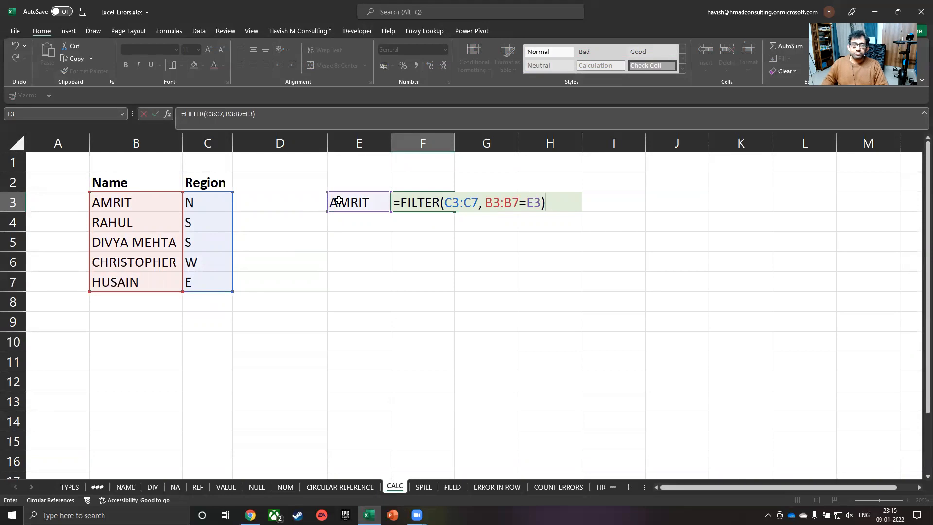
key("Return")
key("Up")
key("F2")
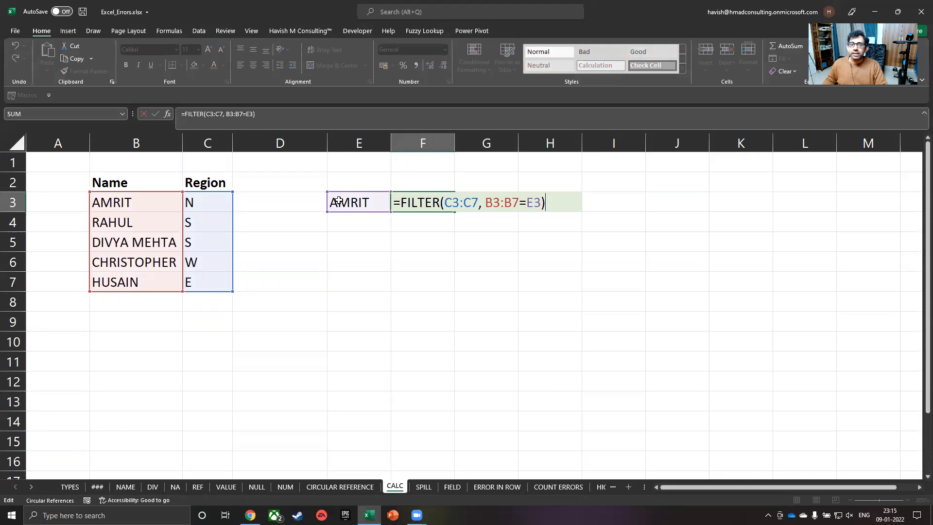
key("Escape")
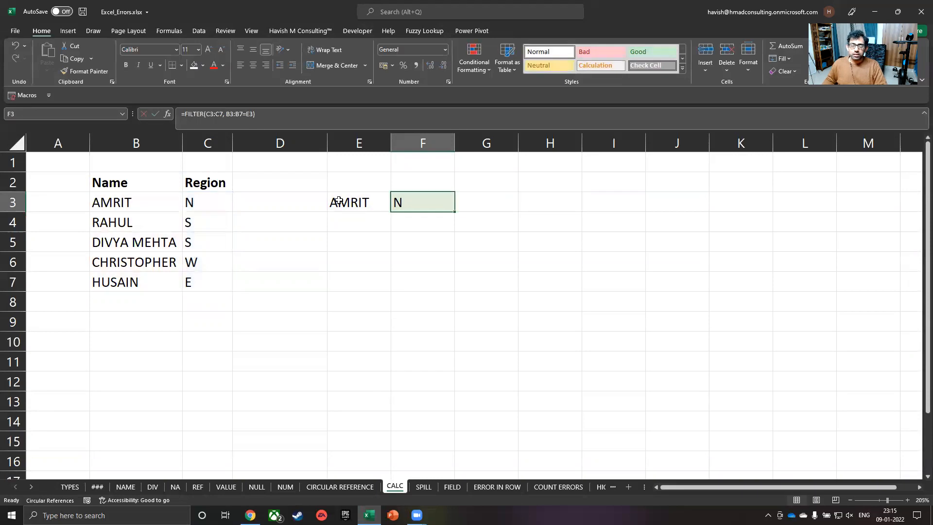
- Undo the replacement of the F3 formula and inspect the original FILTER arguments
key("ctrl+z")
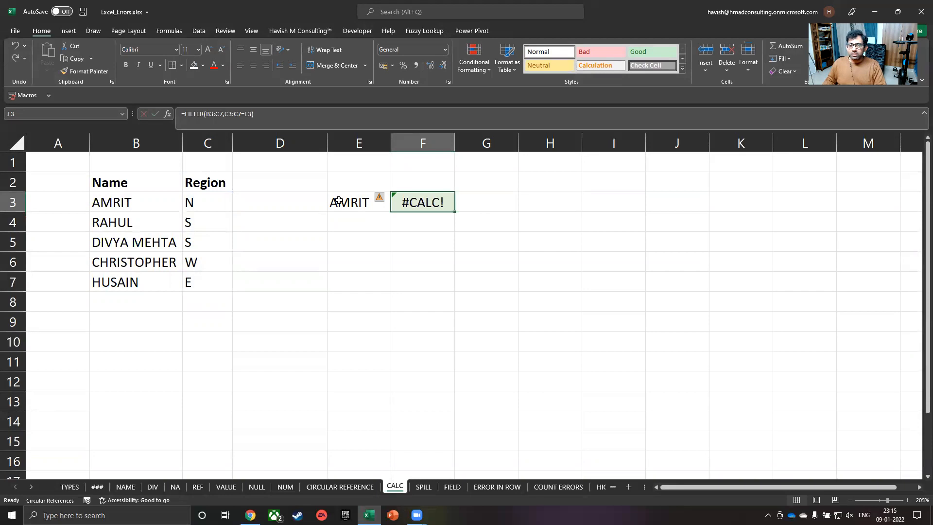
key("F2")
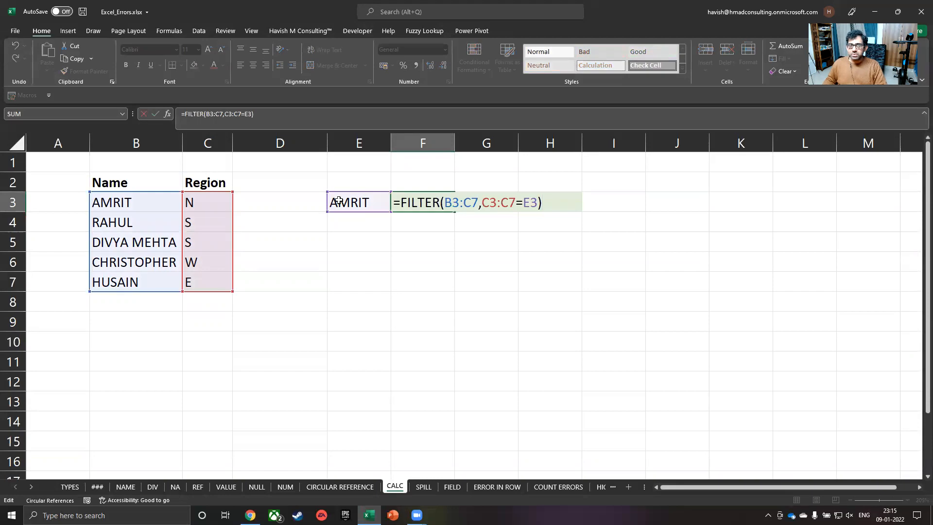
key("Escape")
- Replace the formula in F3 with =FILTER(B3:B7, C3:C7=E3) and reselect the cell to check it
type("=")
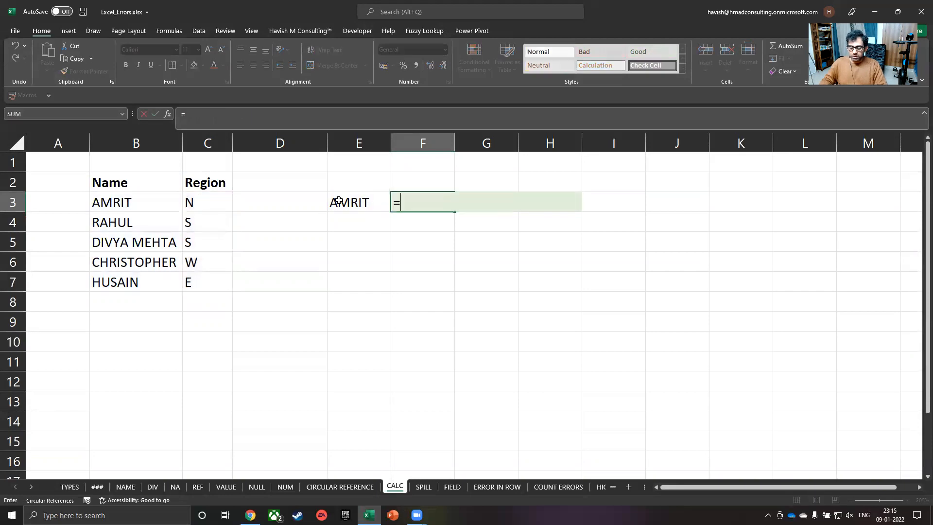
type("filt")
key("Tab")
key("Left")
key("Left")
key("Left")
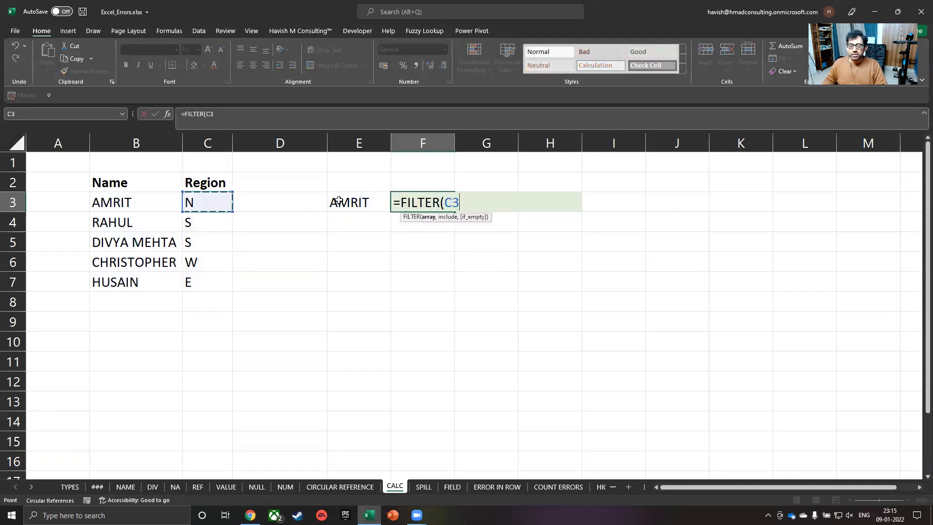
key("Left")
key("ctrl+shift+Down")
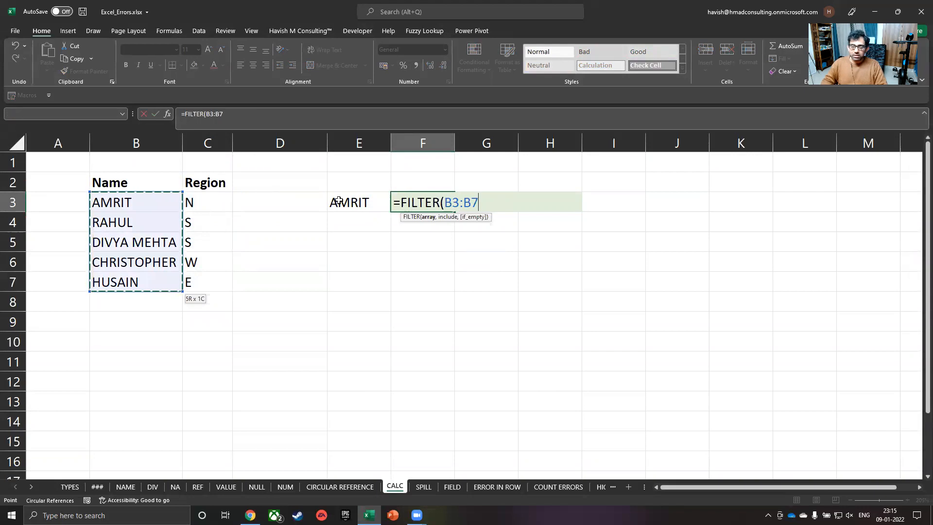
type(",")
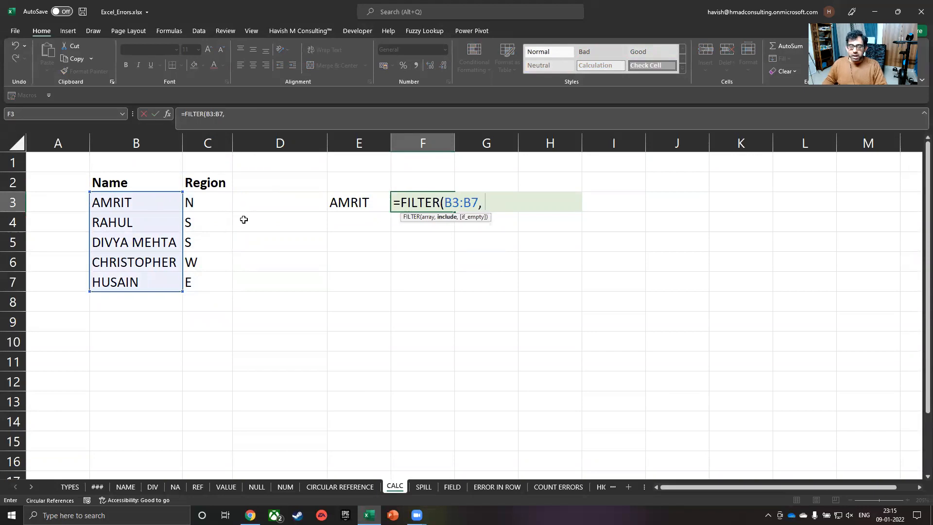
left_click_drag(210, 202, 198, 282)
type("=")
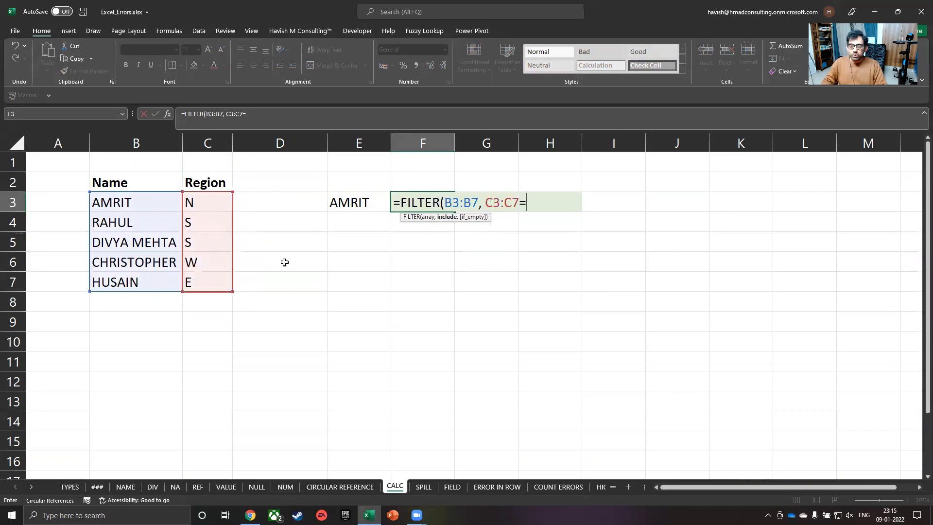
left_click(369, 203)
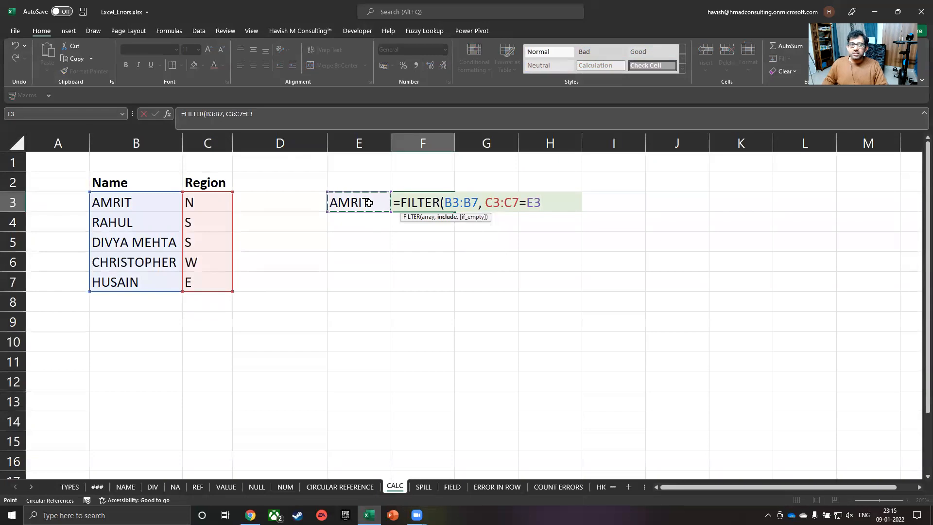
type(")")
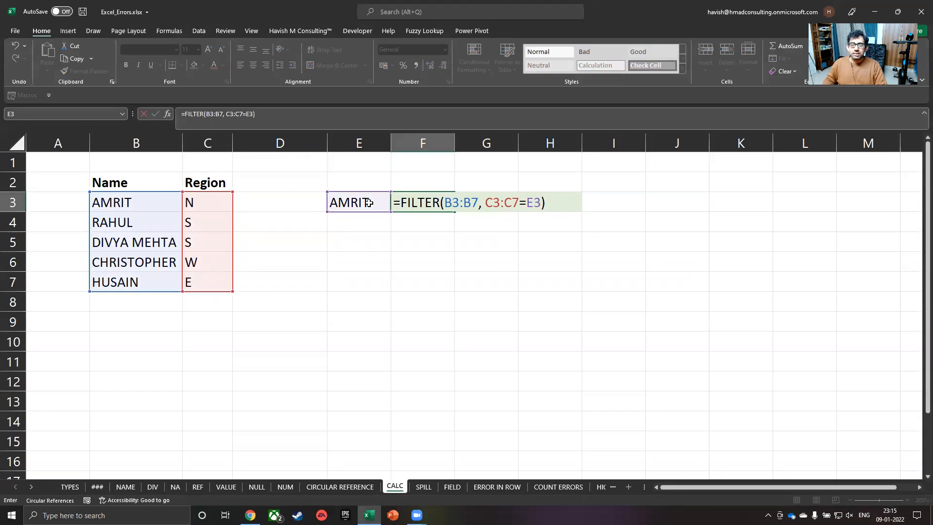
key("Return")
left_click(420, 204)
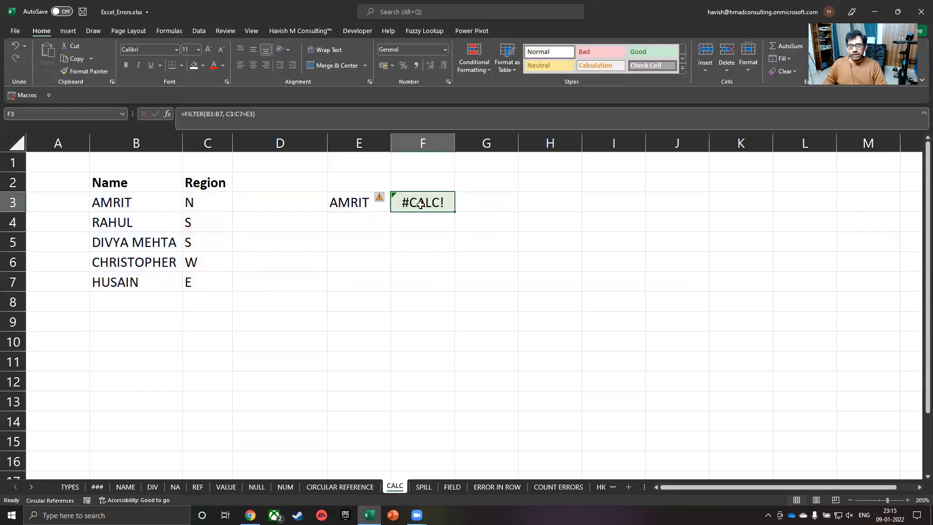
- On the SPILL sheet, clear D3 and re-enter the array formula =B3:B7*1.1 in it
left_click(423, 487)
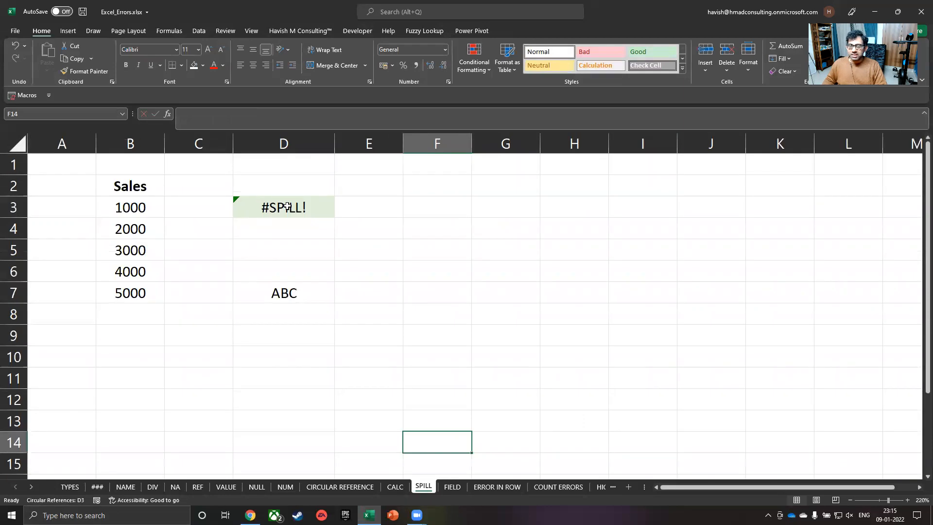
left_click(307, 207)
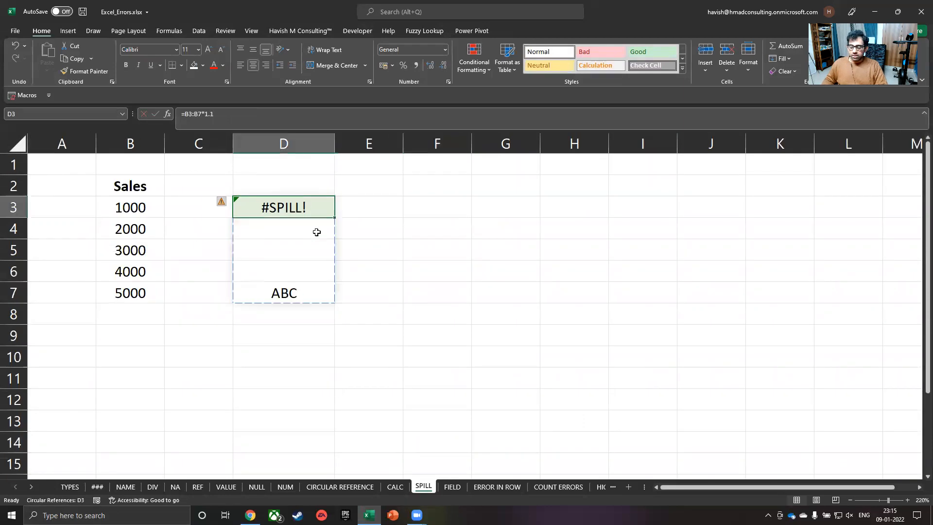
key("Delete")
type("=")
key("Left")
key("Left")
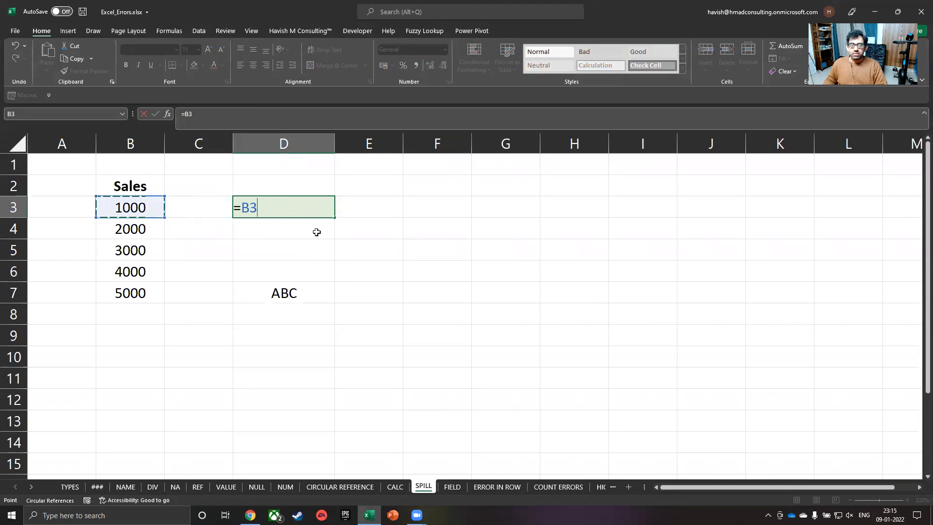
key("shift+Down")
key("shift+Down")
key("shift+Down")
key("shift+Down")
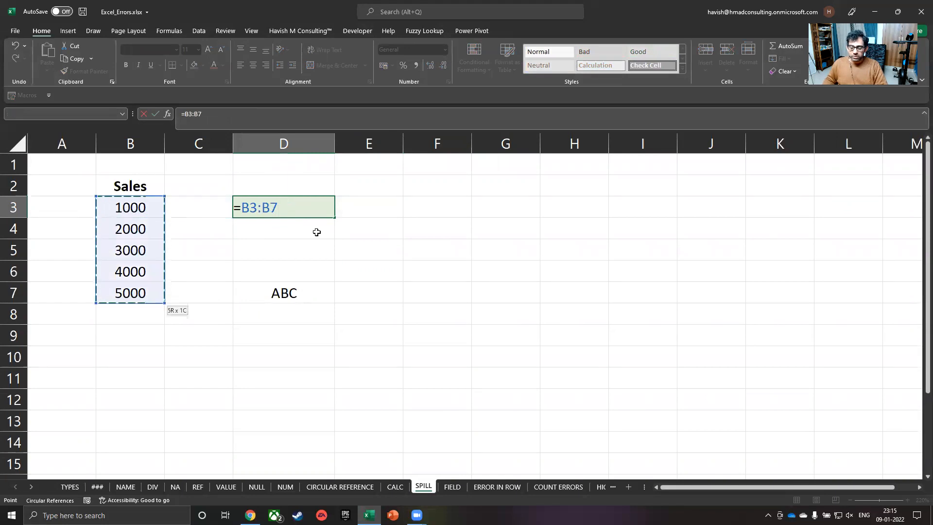
type("*1.1")
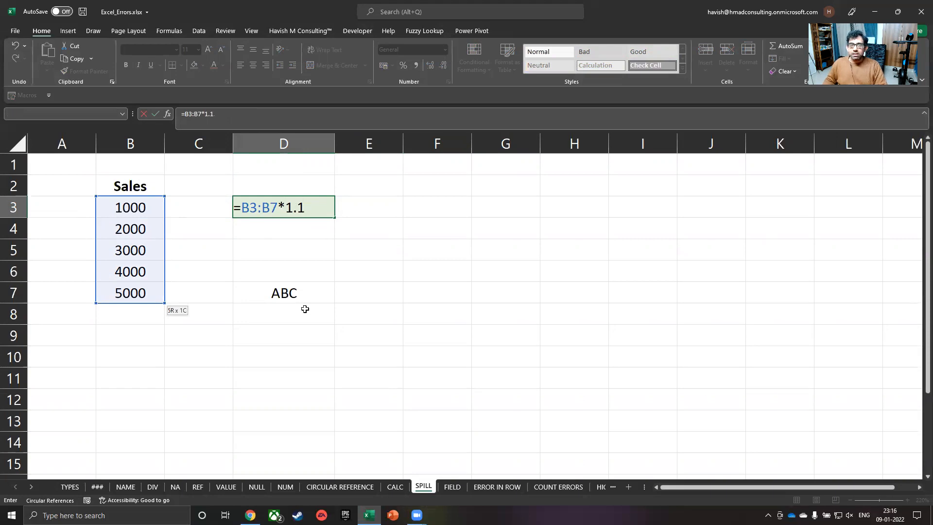
key("Return")
- Check the error details for D3 and clear the obstructing ABC text from D7
left_click(302, 269)
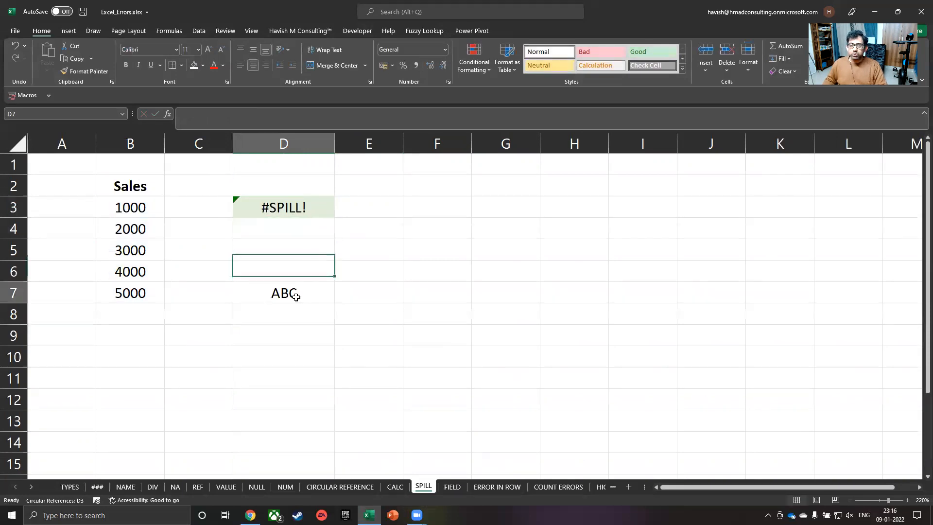
left_click(296, 297)
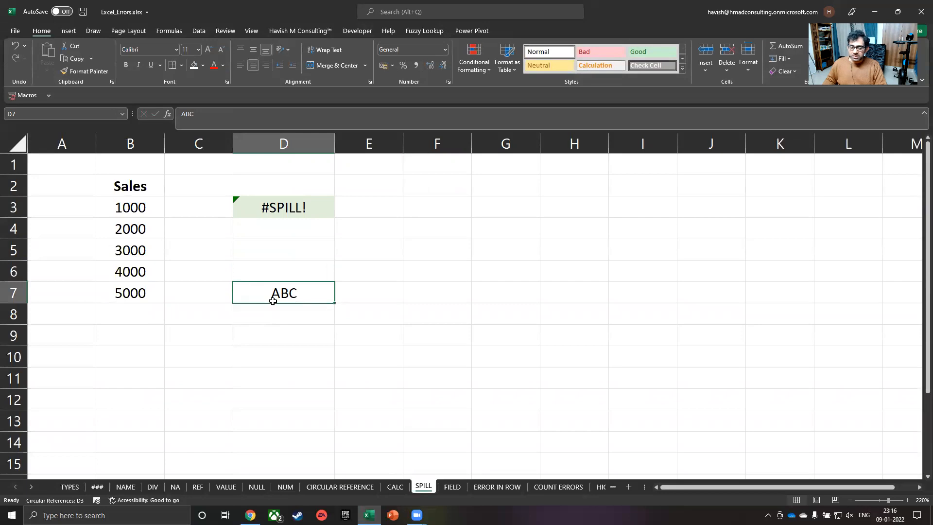
left_click(278, 211)
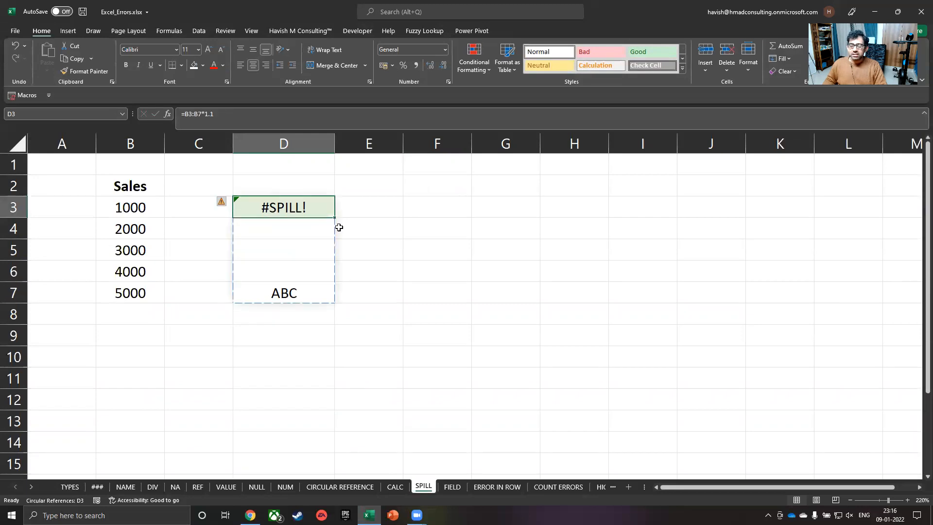
left_click(224, 205)
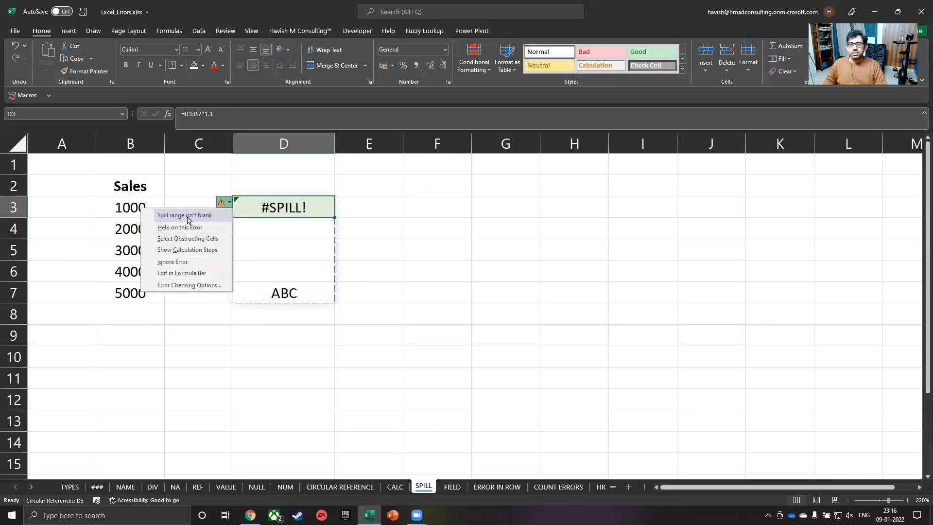
left_click(270, 293)
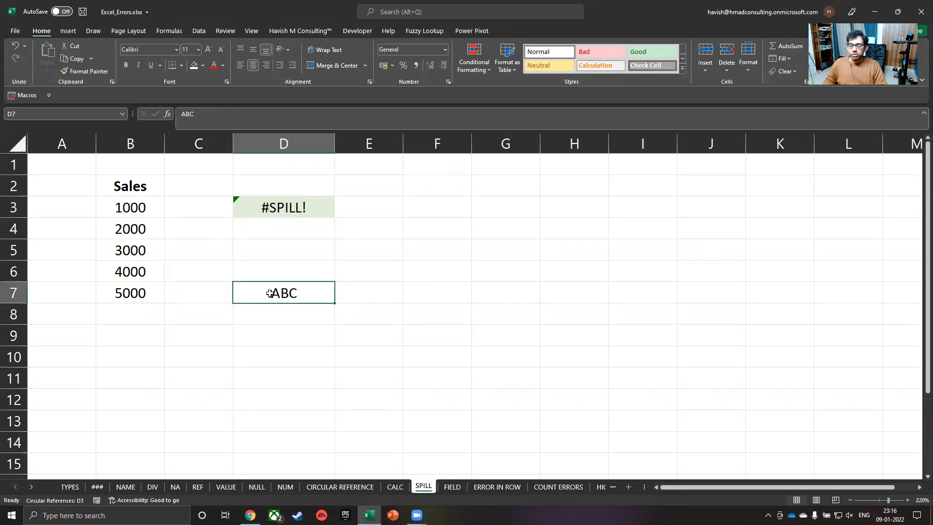
key("Delete")
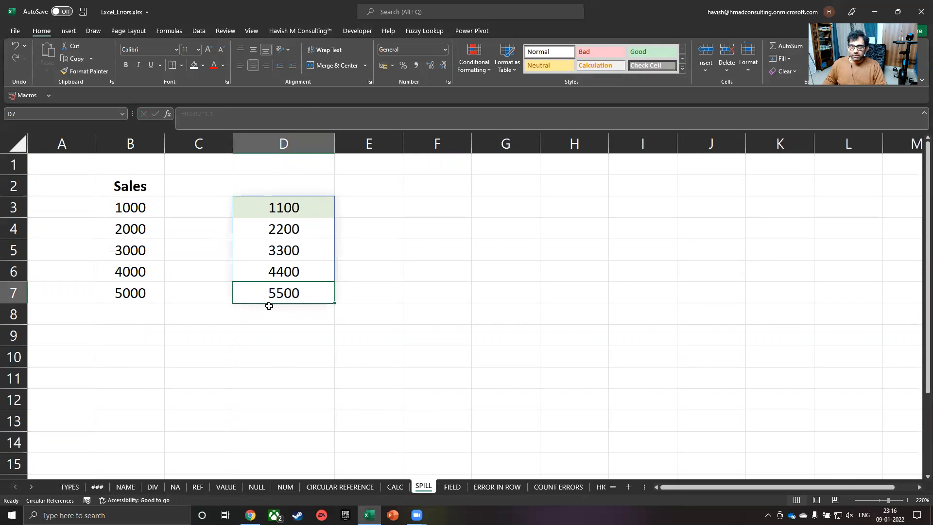
- Open the FIELD sheet and inspect the Location cells' Geography data type and the abbreviation formula in D3
key("ctrl+Page_Down")
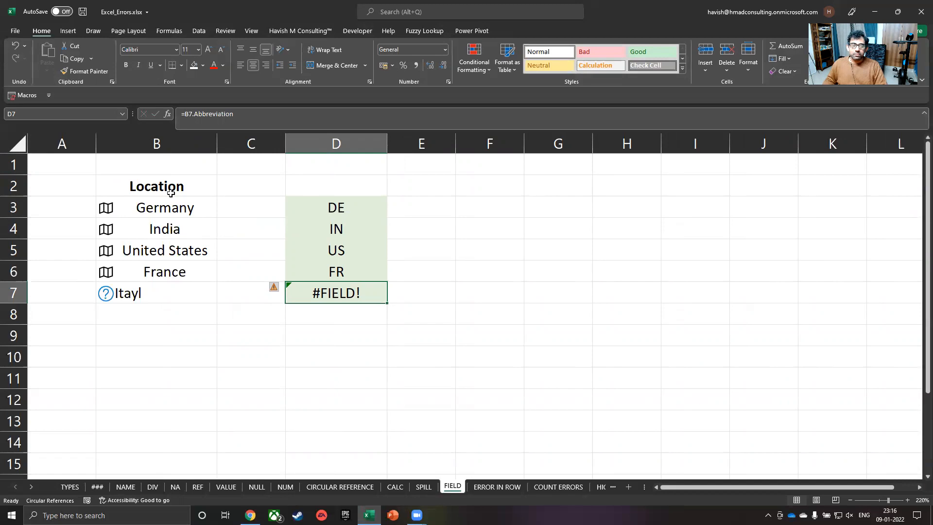
left_click_drag(130, 214, 127, 294)
left_click(200, 31)
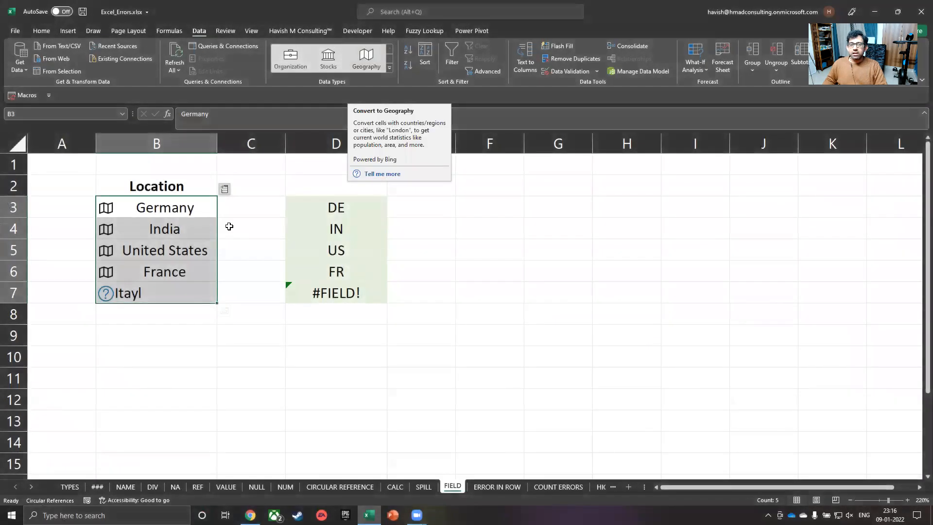
left_click(380, 200)
double_click(364, 205)
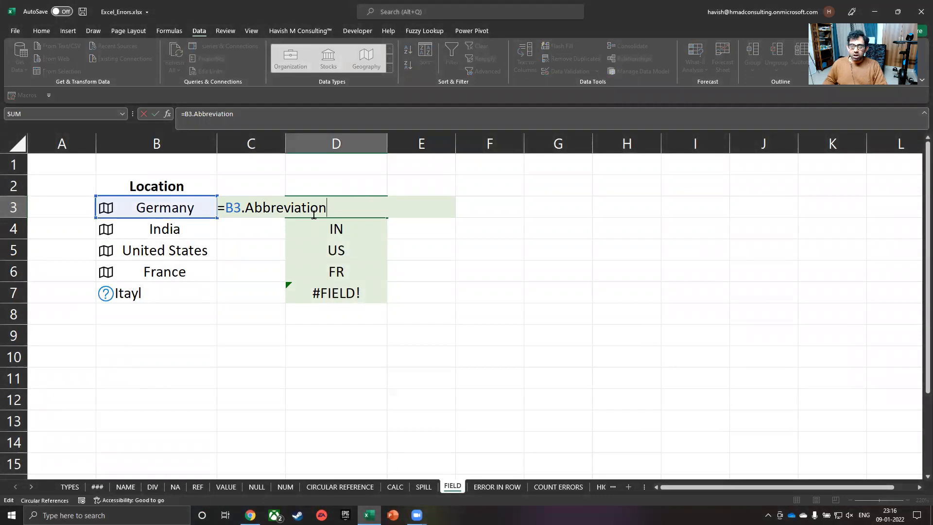
key("Escape")
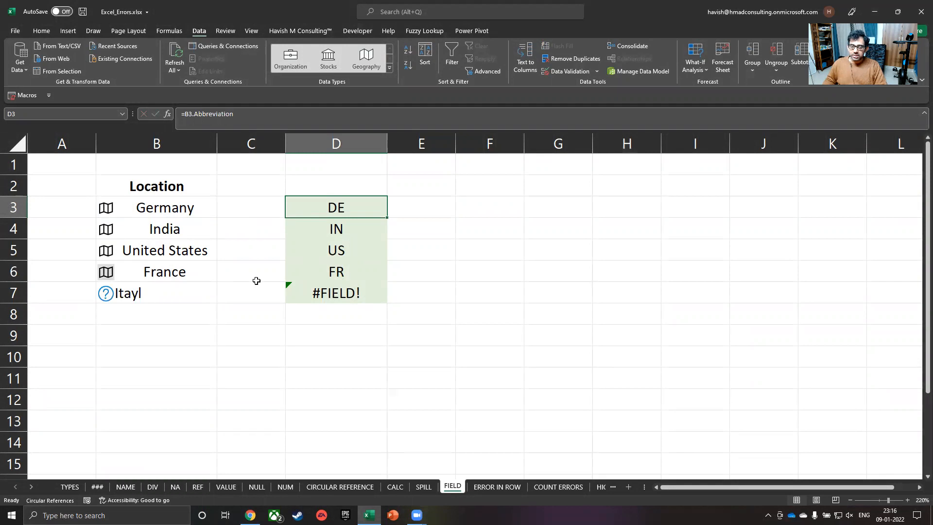
- Check the error details for D7 and correct the misspelled location in B7 to Italy
left_click(351, 294)
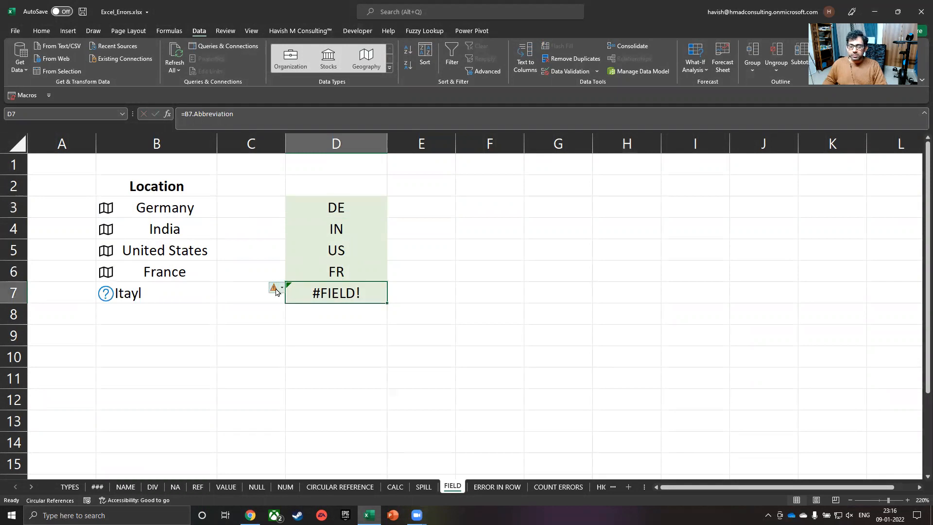
left_click(275, 289)
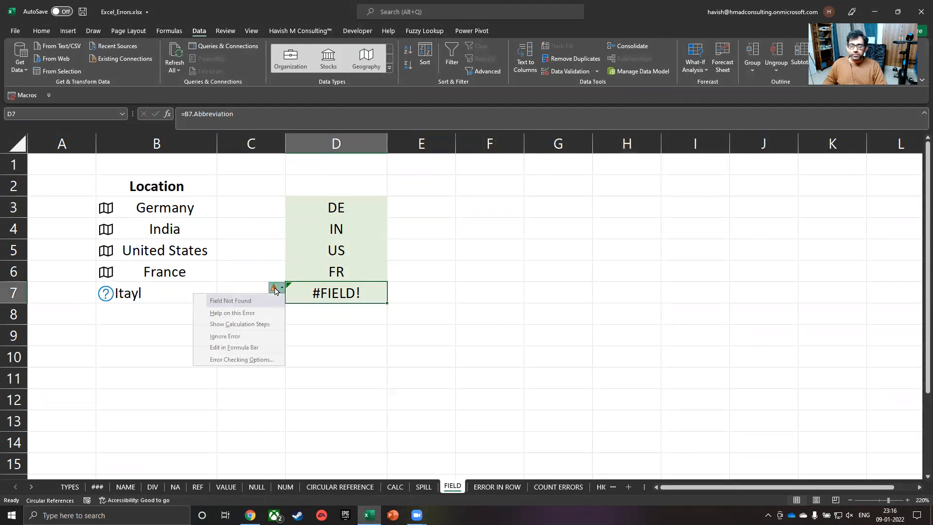
left_click(149, 298)
double_click(152, 293)
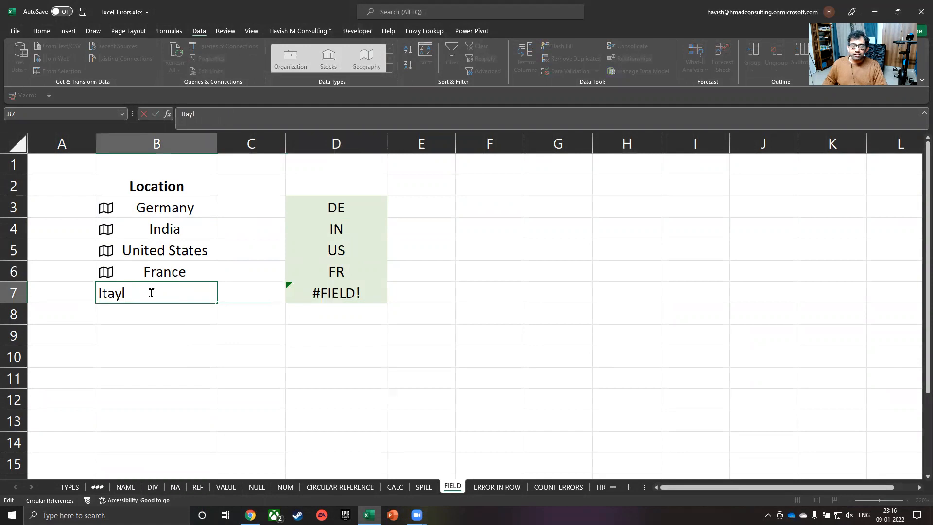
key("BackSpace")
key("BackSpace")
type("ly")
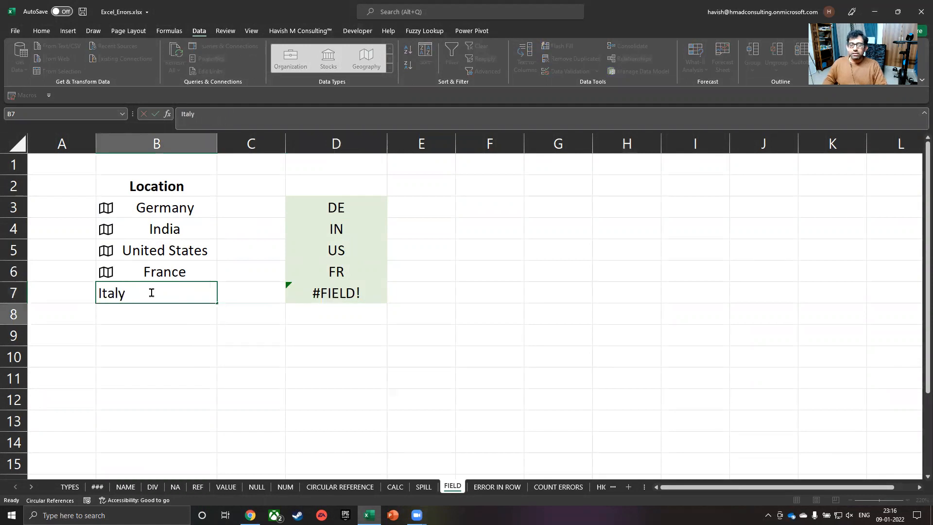
key("Return")
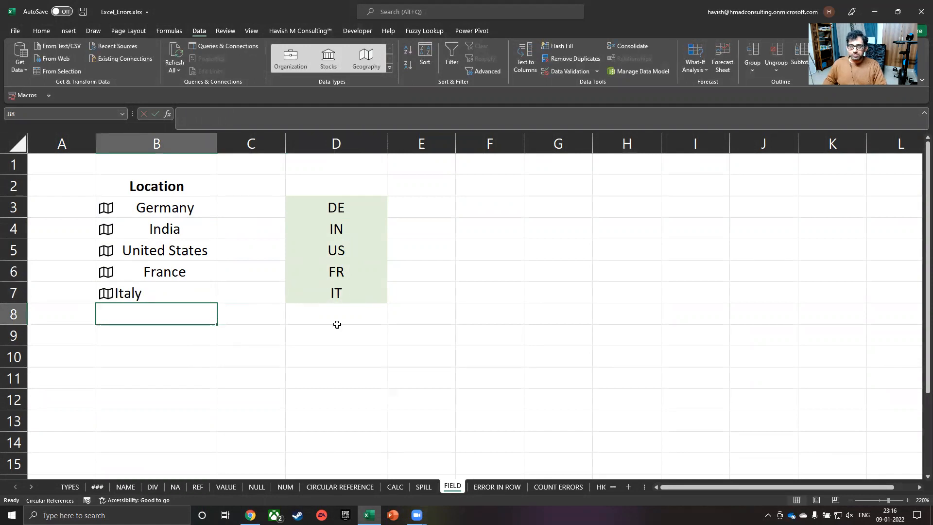
- Open the ERROR IN ROW sheet and inspect the Sales range and the SUM formula in B8
left_click(497, 487)
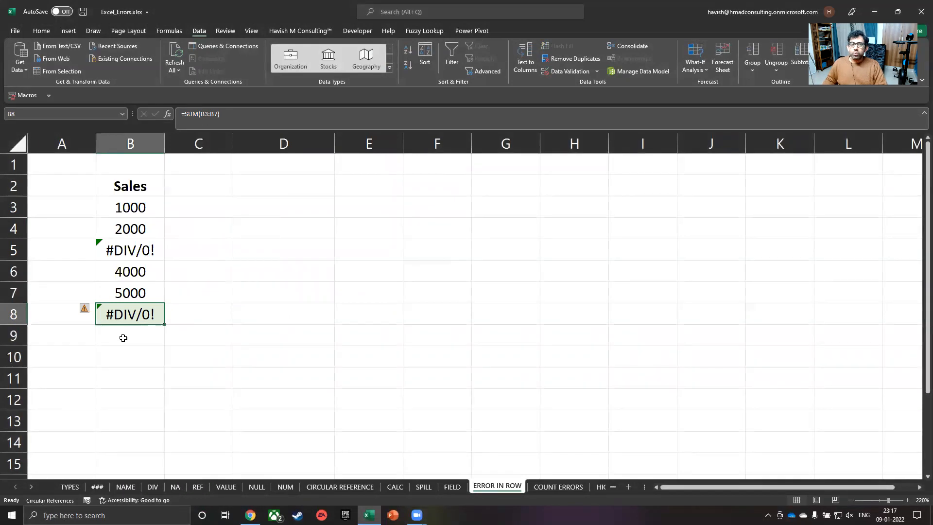
left_click_drag(131, 206, 128, 292)
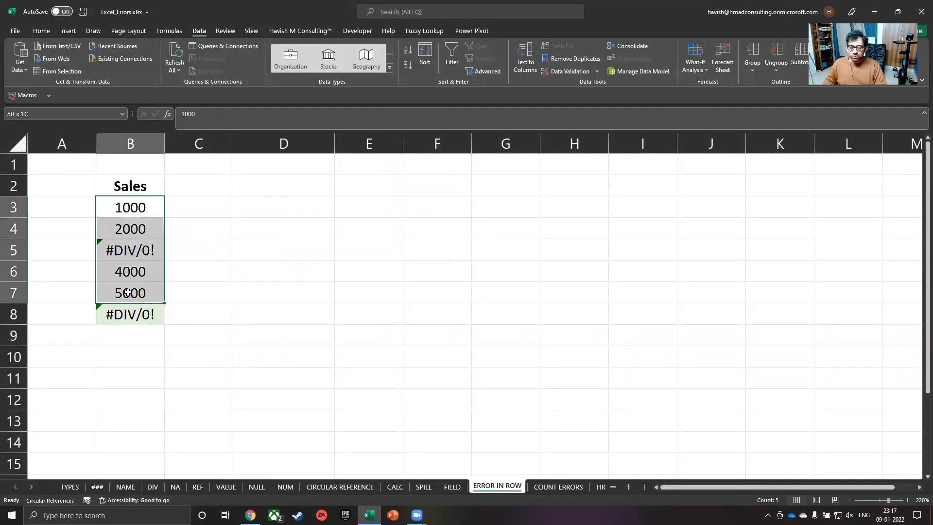
left_click(129, 316)
key("F2")
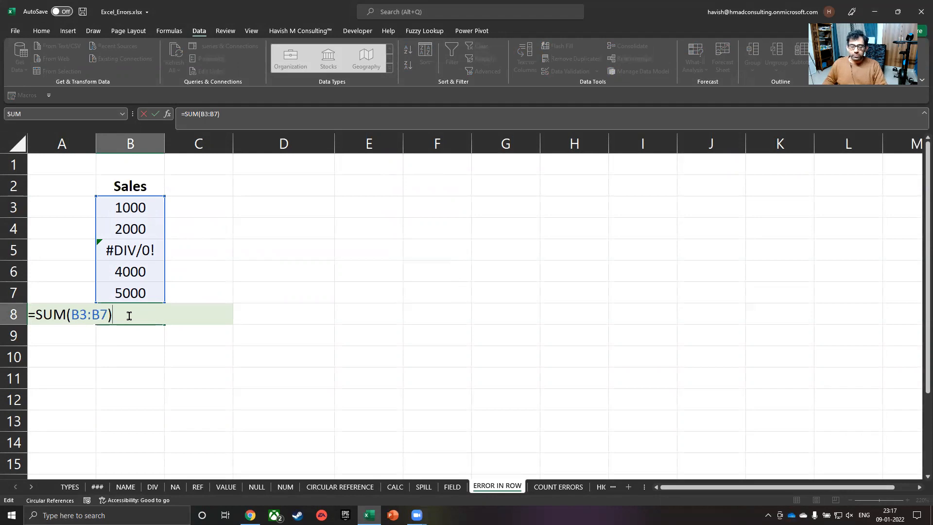
key("ctrl+Return")
- Replace the Sales total in B8 with =SUBTOTAL(9,B3:B7) and reselect the cell to check it
type("=subt")
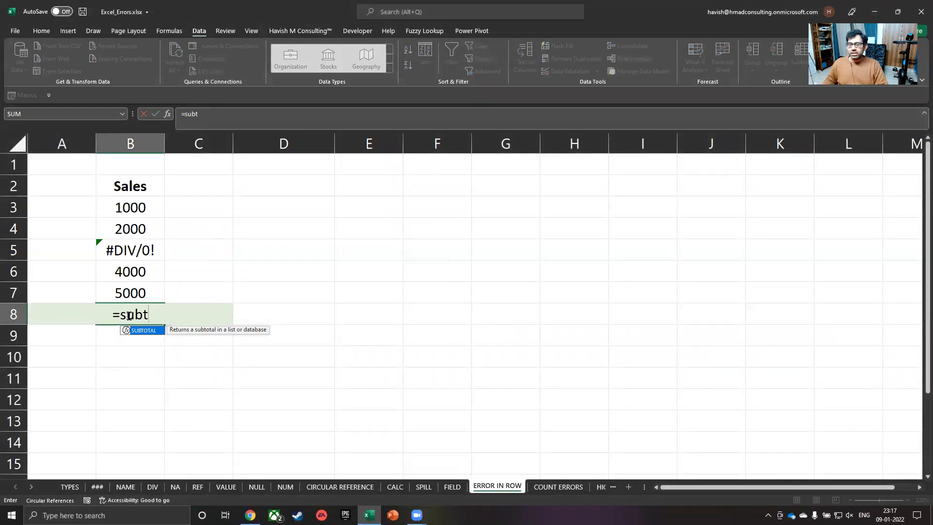
key("Tab")
type("9")
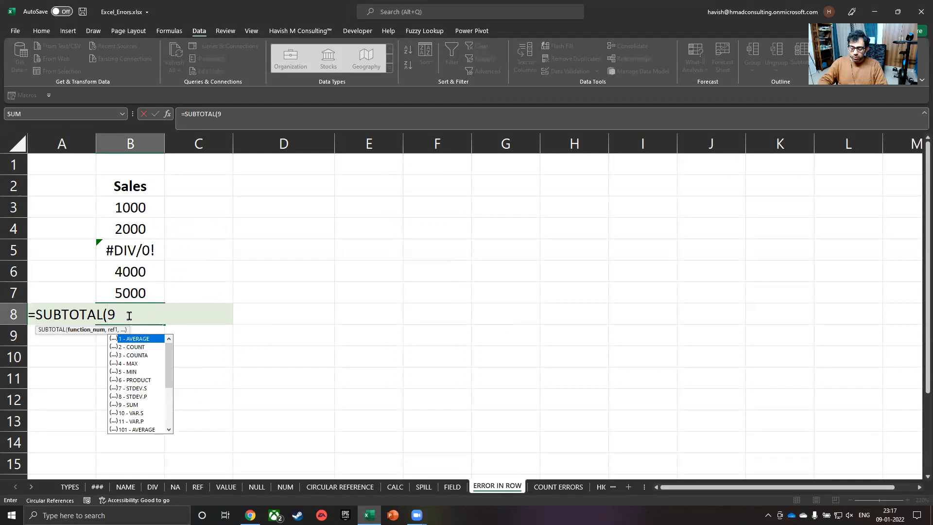
type(",")
key("Up")
key("shift+Up")
key("shift+Up")
key("shift+Up")
key("shift+Up")
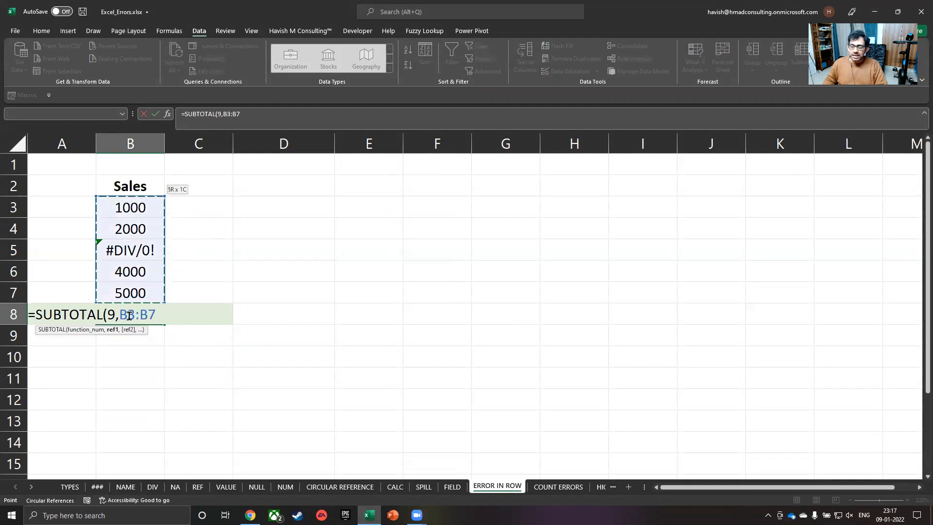
key("Return")
left_click(129, 316)
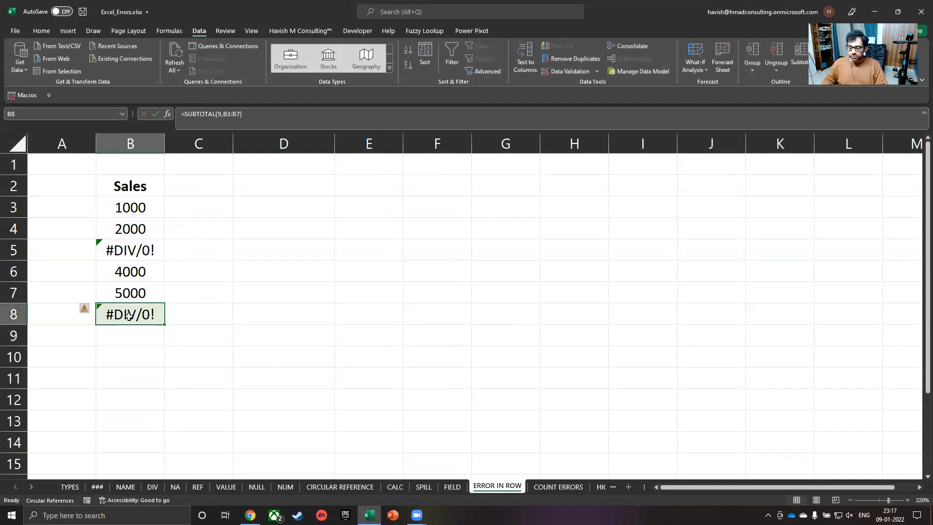
- Start an AGGREGATE formula in B8 as the Sales total, using function 9 - SUM
type("=aggre")
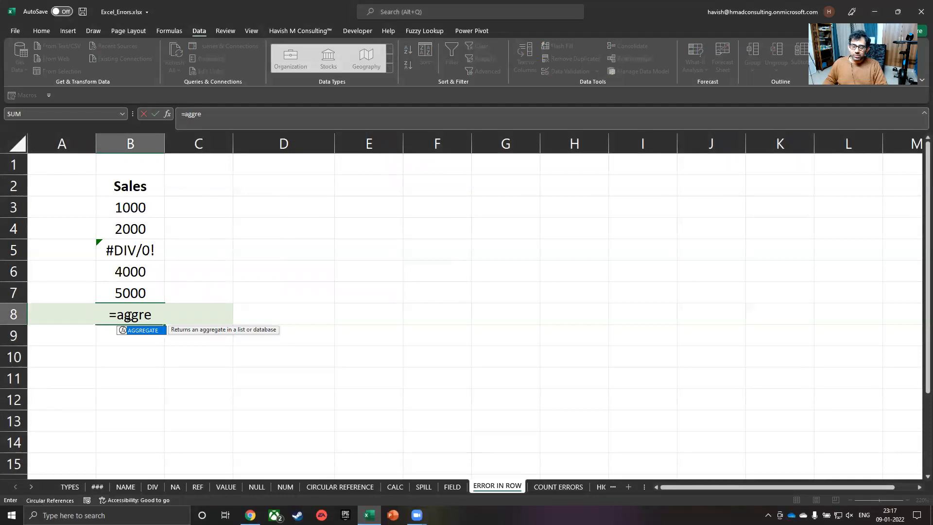
key("Tab")
key("Down")
key("Down")
key("Down")
key("Down")
key("Down")
key("Down")
key("Down")
key("Down")
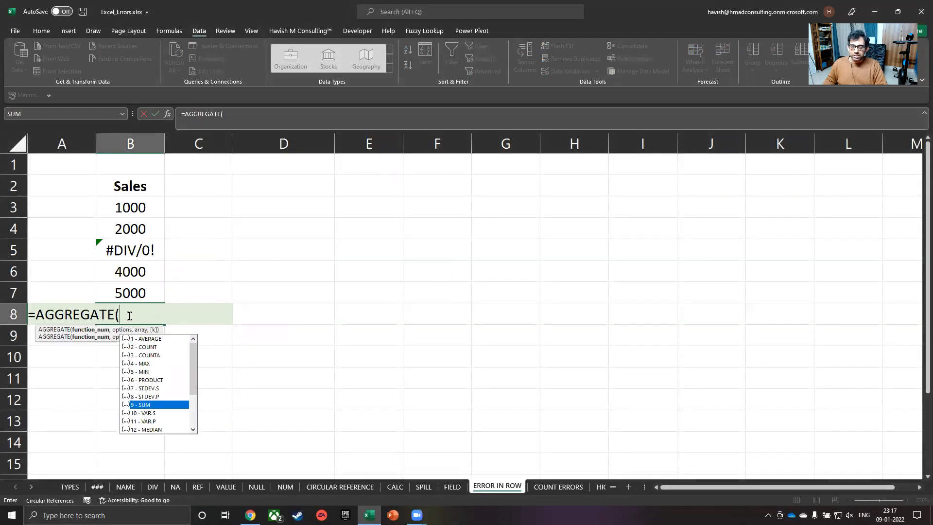
key("Tab")
- Set the AGGREGATE formula's options argument to 6 - Ignore error values
type(",")
key("Down")
key("Down")
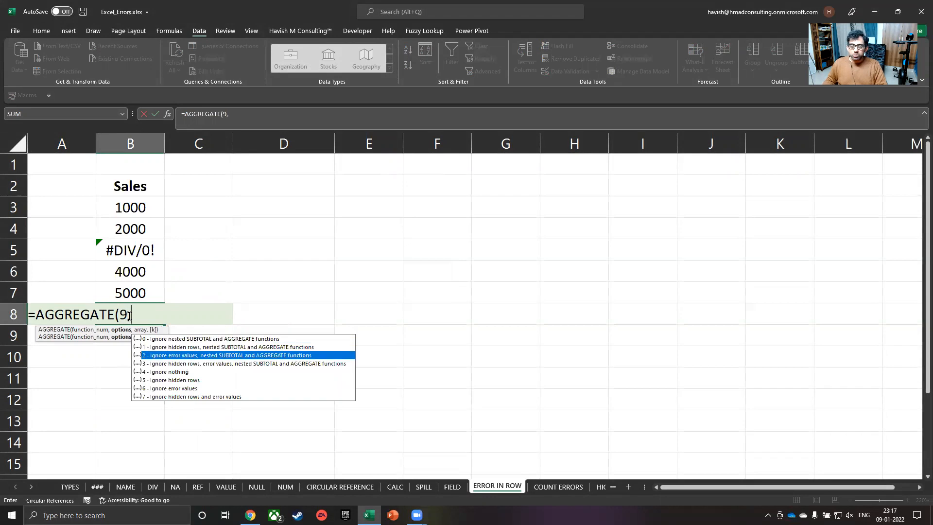
key("Down")
key("Down")
key("Down")
key("Down")
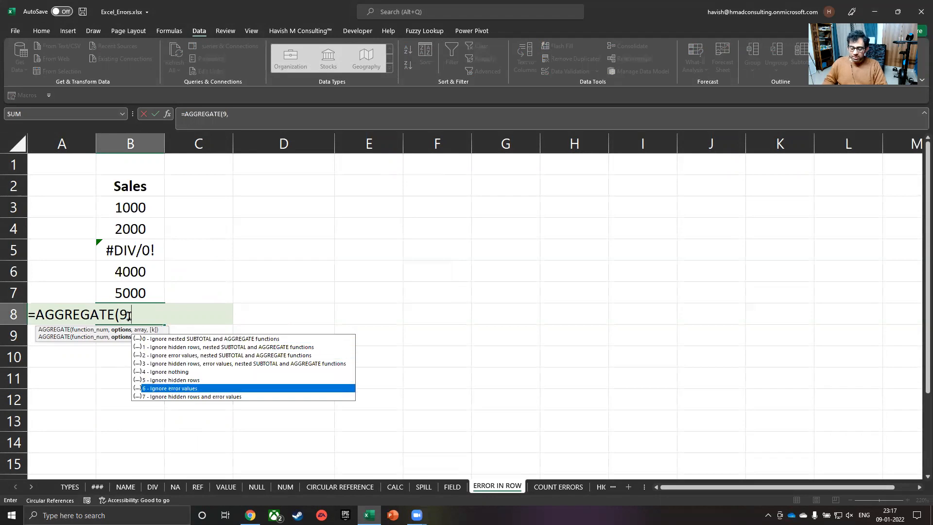
key("Tab")
- Complete the total as =AGGREGATE(9,6,B3:B7) and review the formula in B8
type(",")
key("Up")
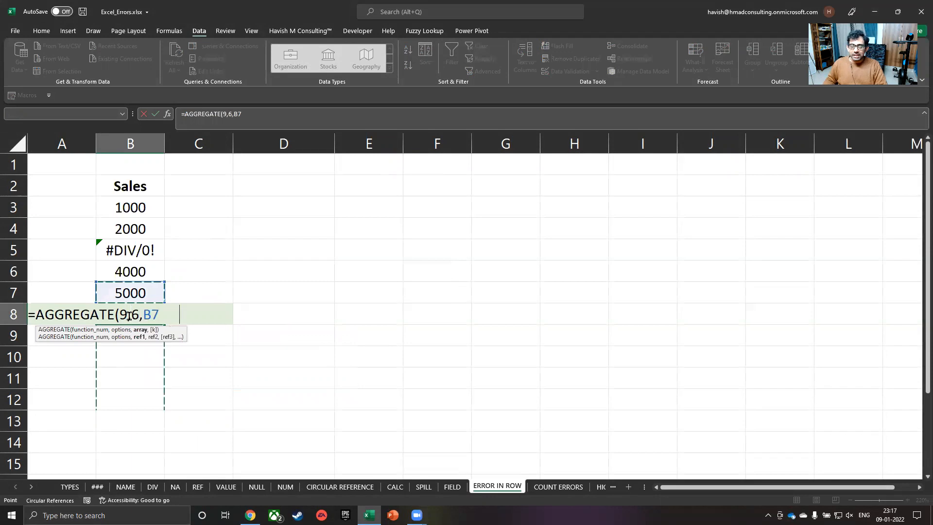
key("shift+Up")
key("shift+Up")
key("shift+Up")
key("shift+Up")
key("Return")
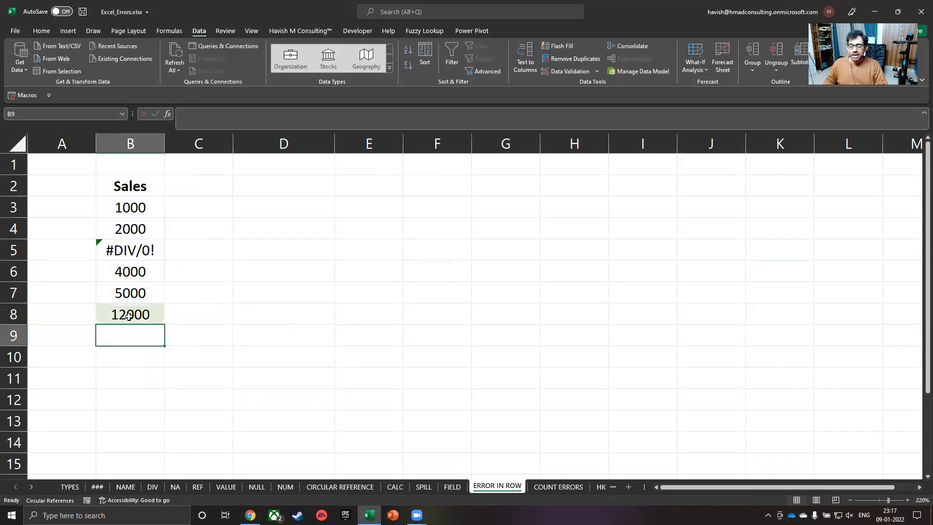
double_click(129, 315)
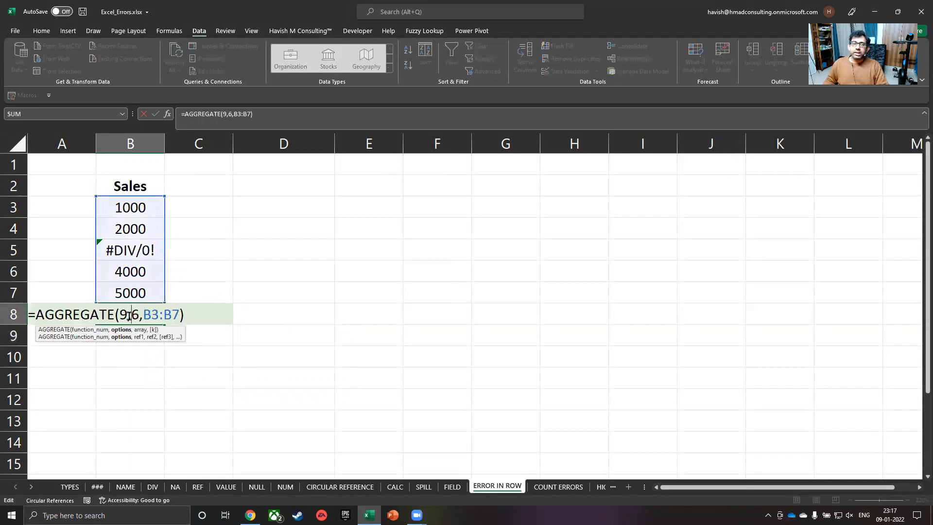
key("ctrl+Return")
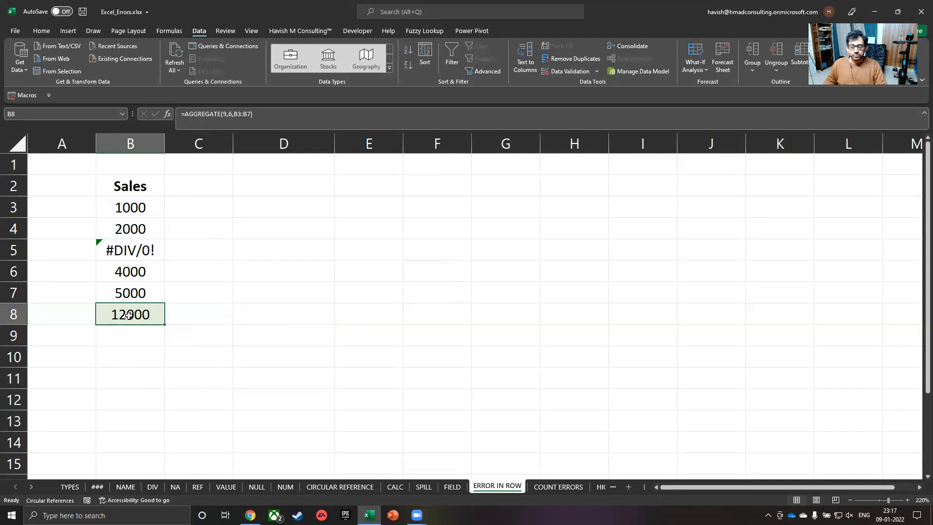
- Open the COUNT ERRORS sheet and clear the SUM formula from D3
left_click(558, 487)
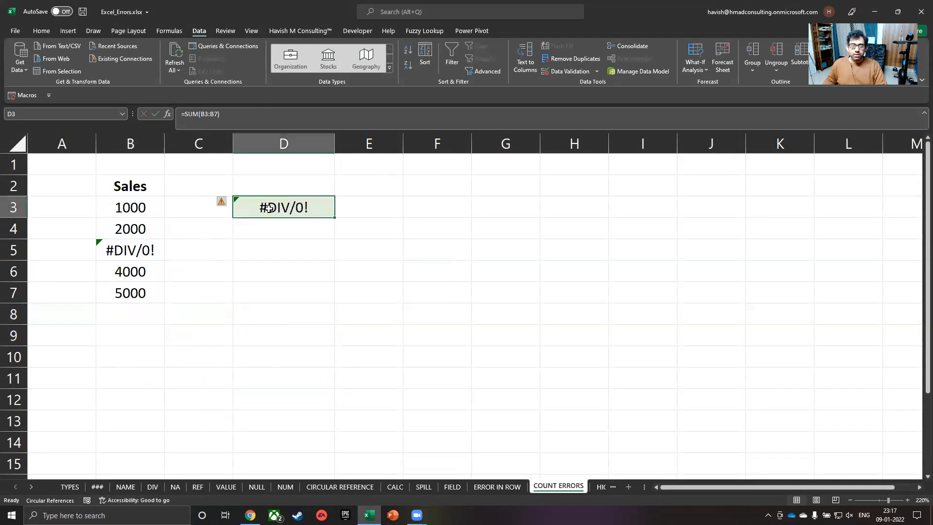
key("Delete")
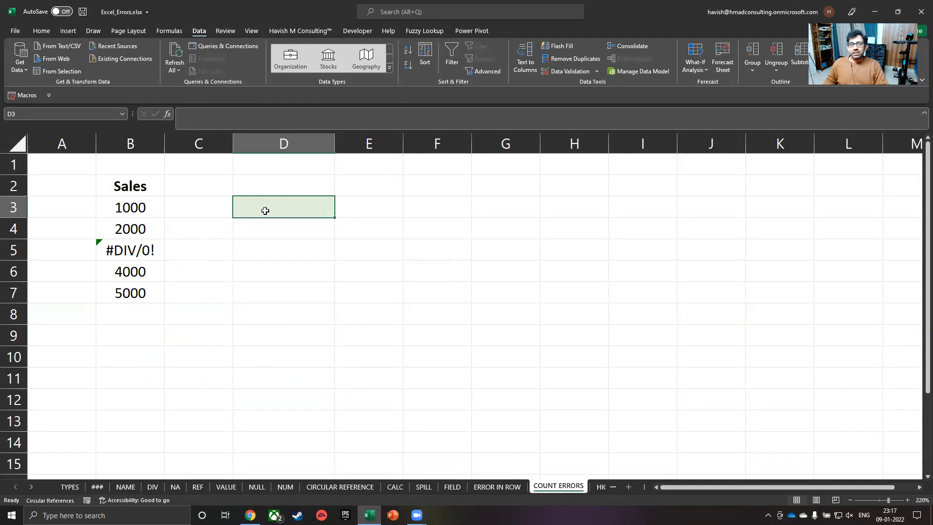
key("Right")
key("Left")
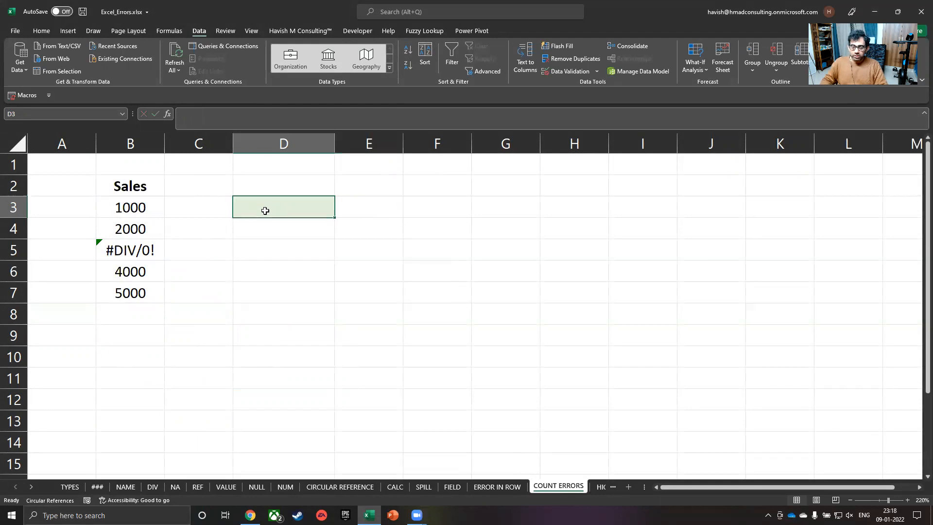
- Enter =ISERROR(B3:B7) in D3 and review the spilled results down column D
type("=is")
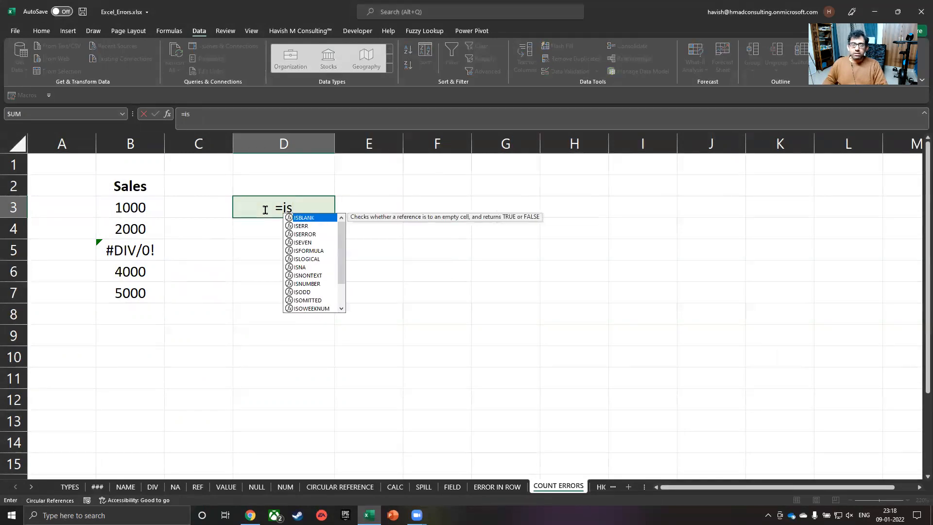
key("Tab")
key("Left")
key("Left")
key("ctrl+shift+Down")
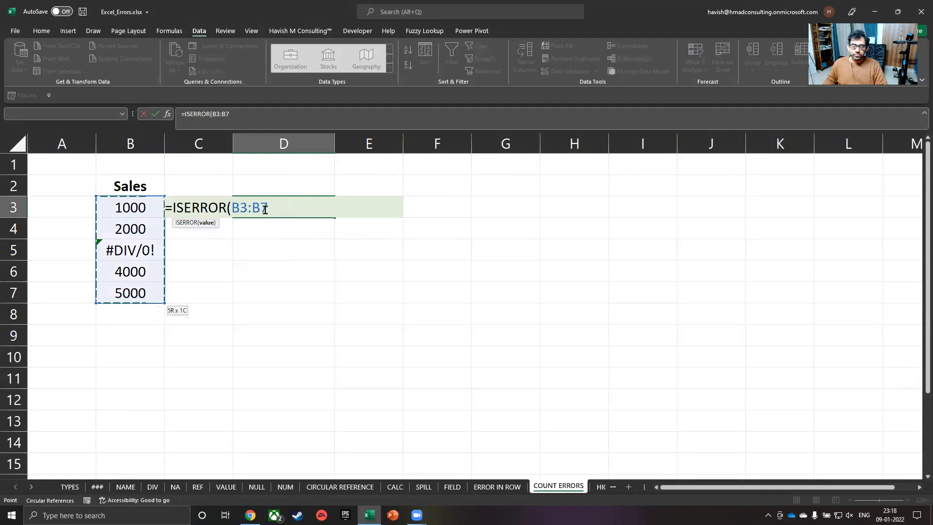
key("Return")
key("Up")
key("shift+Down")
key("shift+Down")
key("shift+Down")
key("shift+Down")
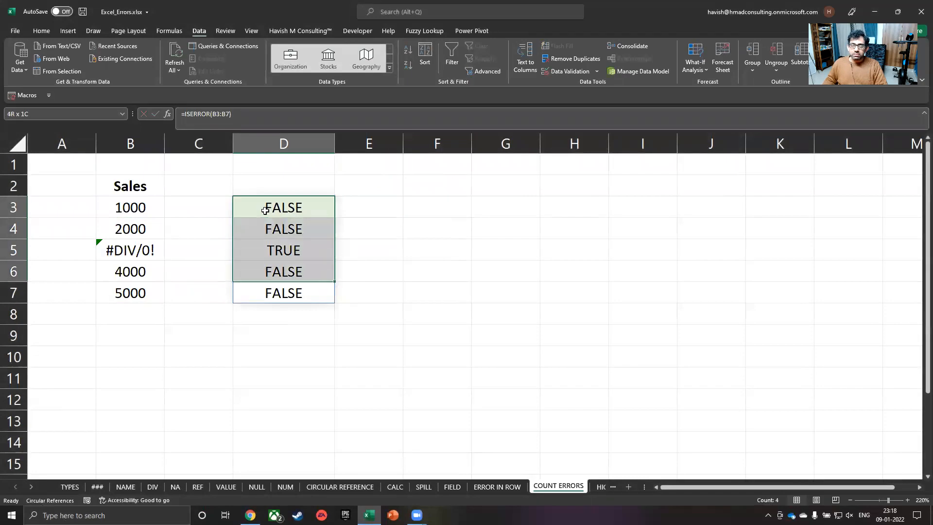
- Convert the D3 results to numbers by changing the formula to =--ISERROR(B3:B7)
left_click(265, 210)
key("F2")
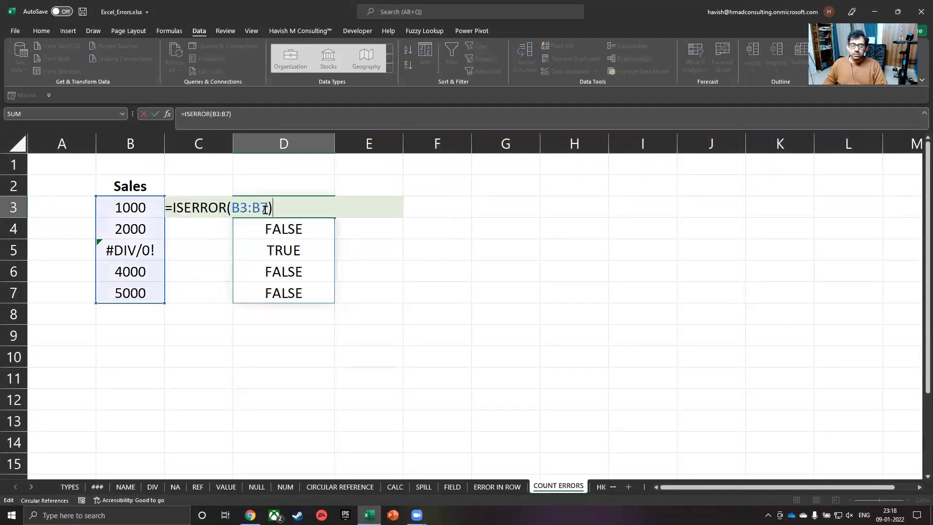
key("Home")
key("Right")
type("--")
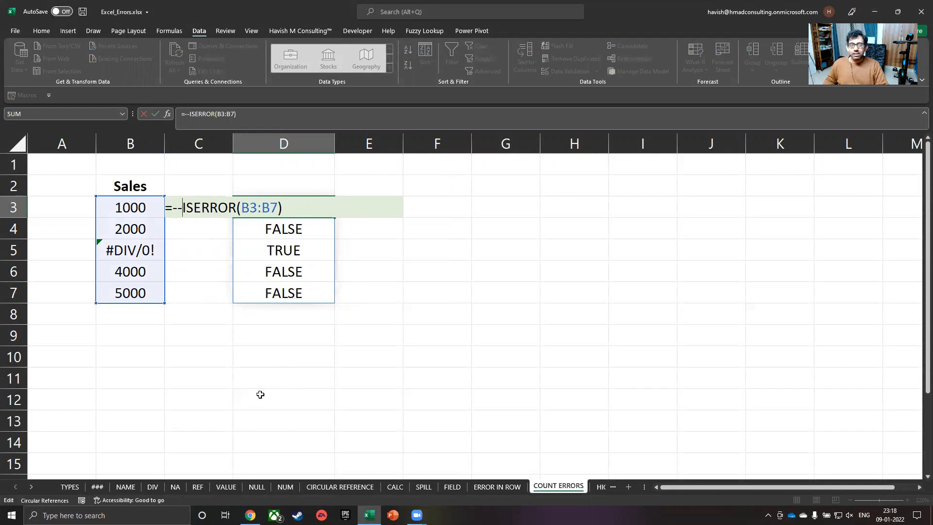
key("Return")
key("Up")
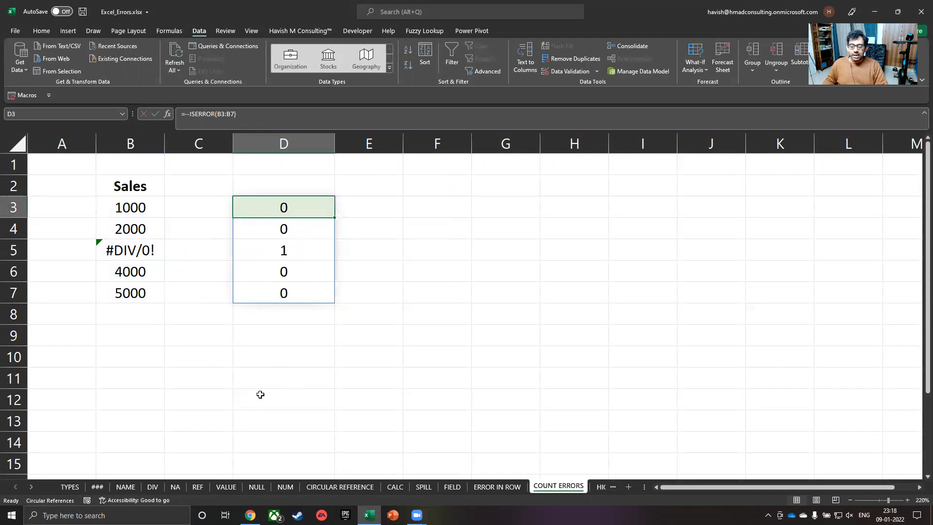
- Wrap the D3 formula in SUM to make =SUM(--ISERROR(B3:B7)) and review it
key("F2")
type("su")
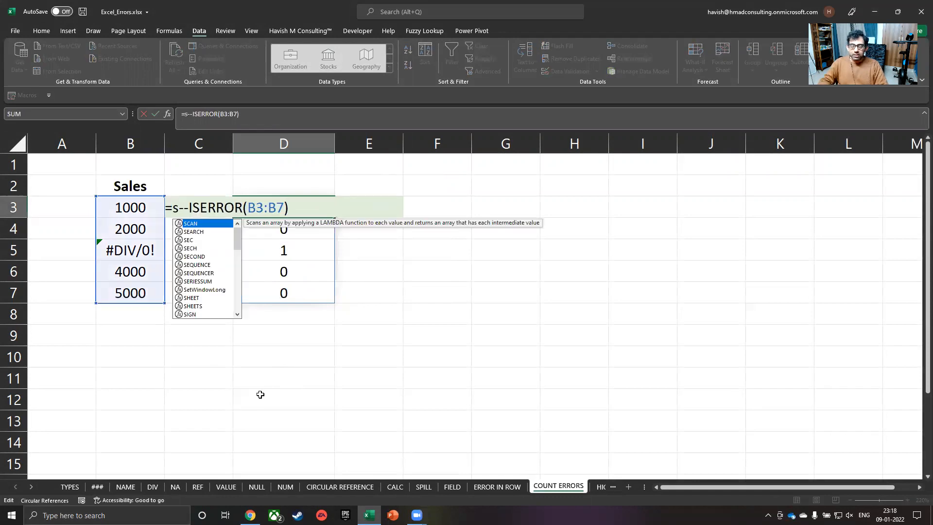
key("Tab")
key("End")
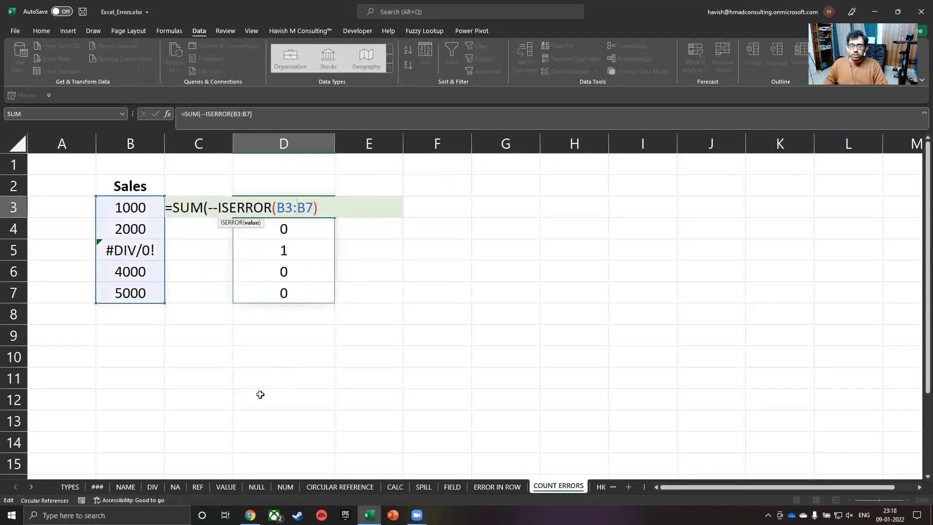
type(")")
key("Return")
key("Up")
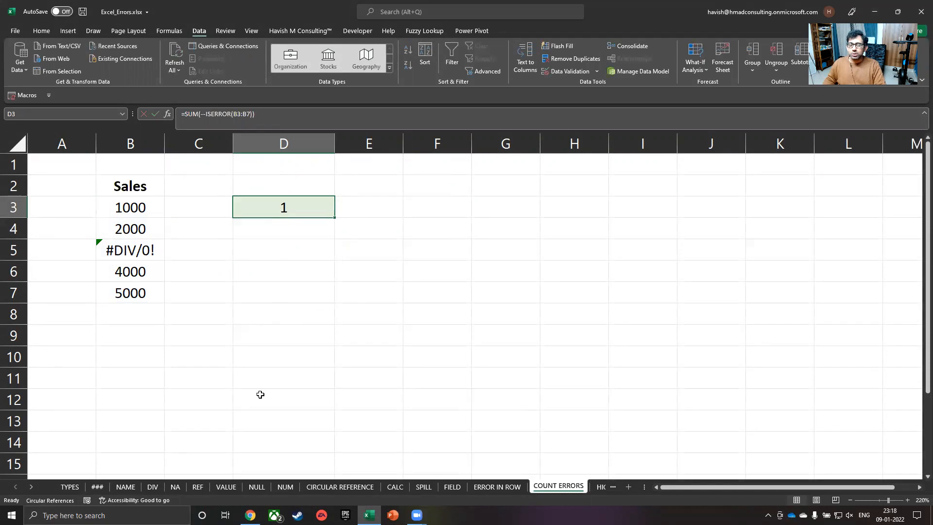
key("F2")
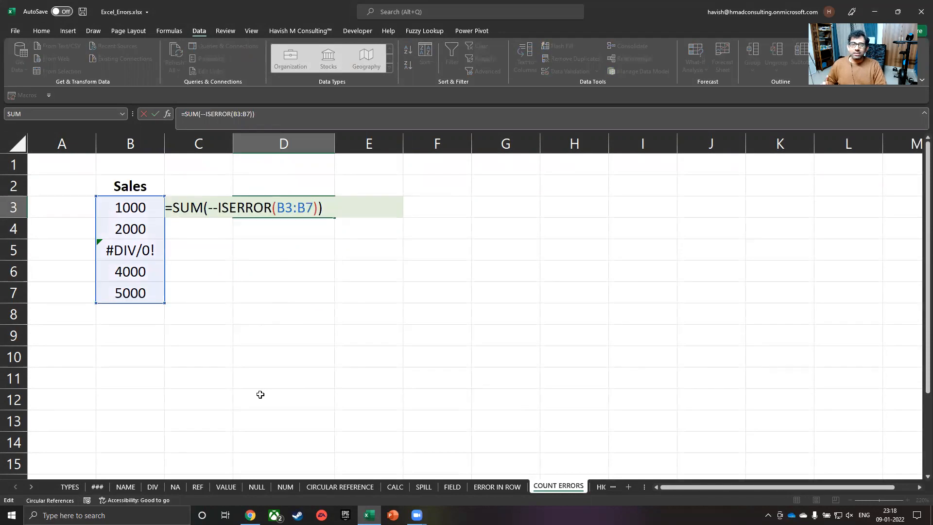
key("shift+Tab")
- Copy the error cell B5 into B6 to test the error count
key("Left")
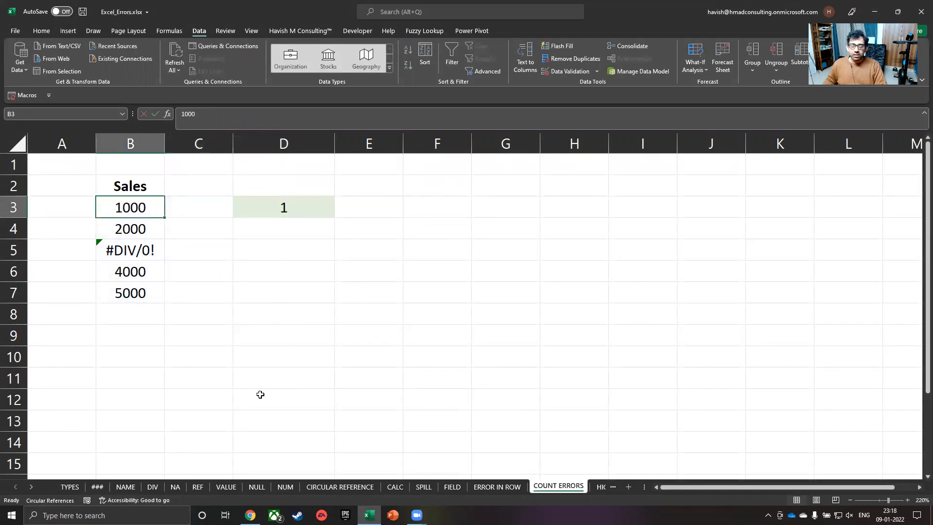
key("Down")
key("Down")
key("ctrl+c")
key("Down")
key("ctrl+v")
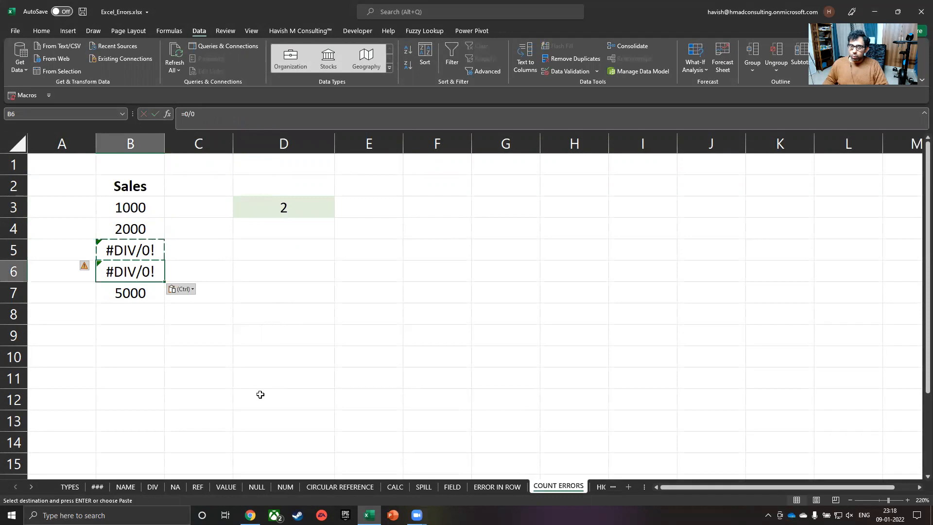
- Inspect the error-counting formula in D3 and the range it references
key("Up")
key("Right")
key("Up")
key("Up")
key("Right")
key("F2")
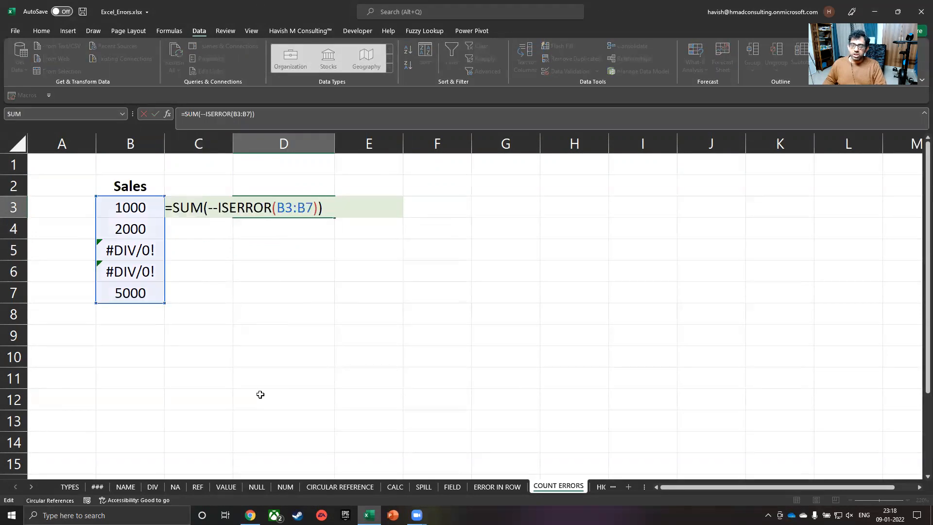
key("Escape")
- Open the HIGHLIGHT ERRORS sheet and select the Sales values in B3:B7
key("ctrl+Page_Down")
key("ctrl+Page_Down")
key("ctrl+Page_Down")
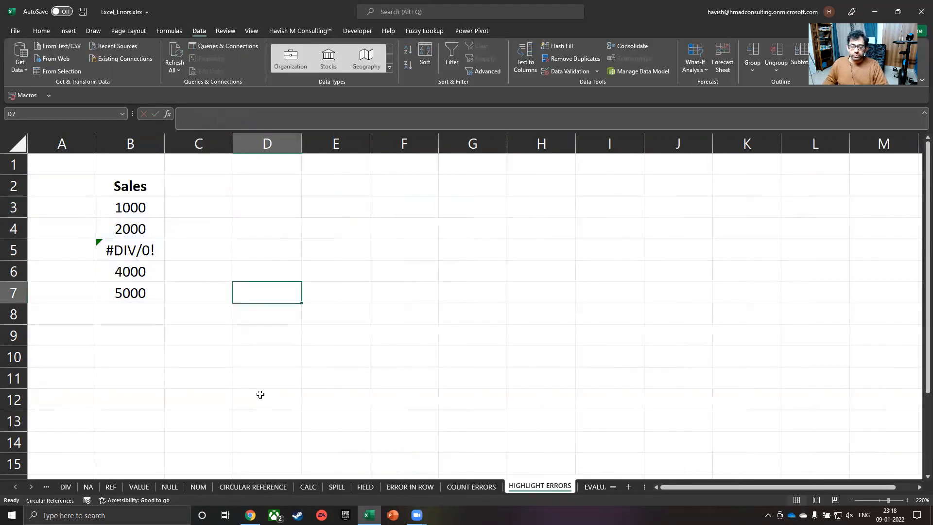
key("ctrl+Page_Up")
key("ctrl+Page_Up")
key("Left")
key("Left")
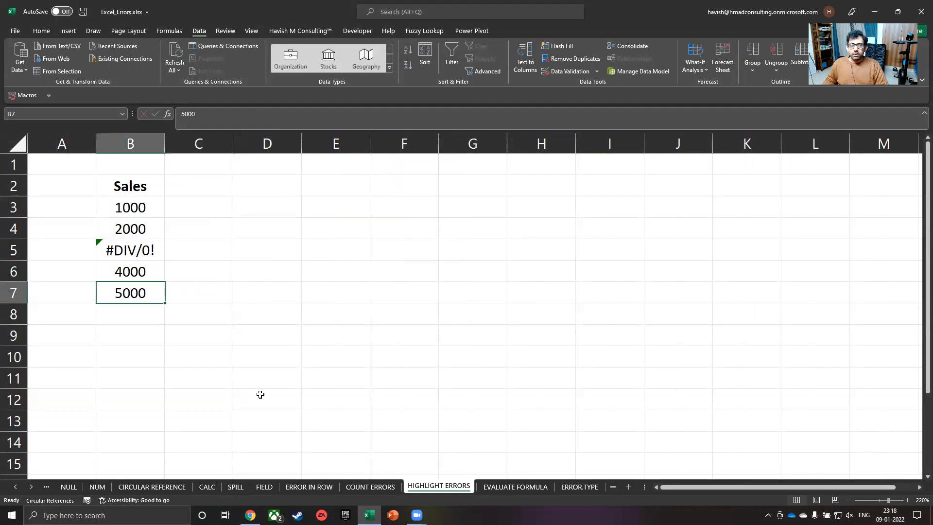
key("ctrl+shift+Up")
key("shift+Down")
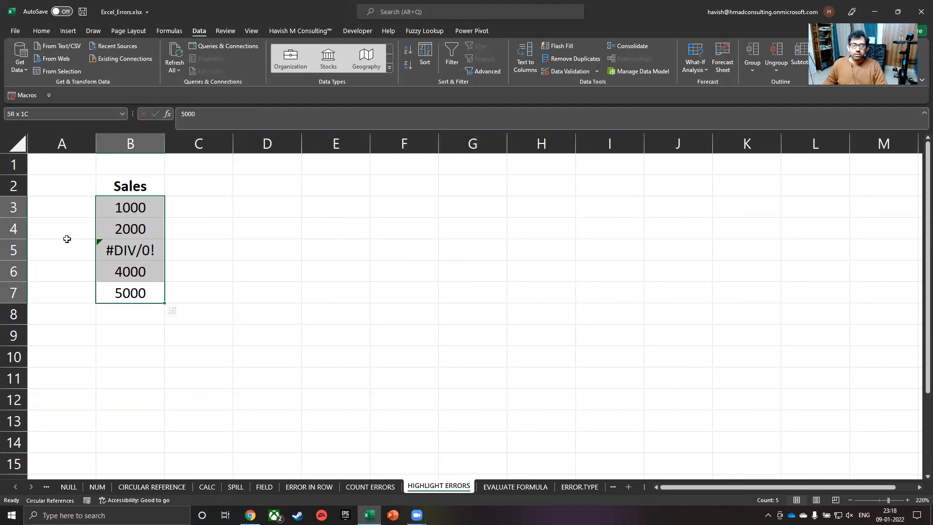
left_click_drag(132, 202, 129, 397)
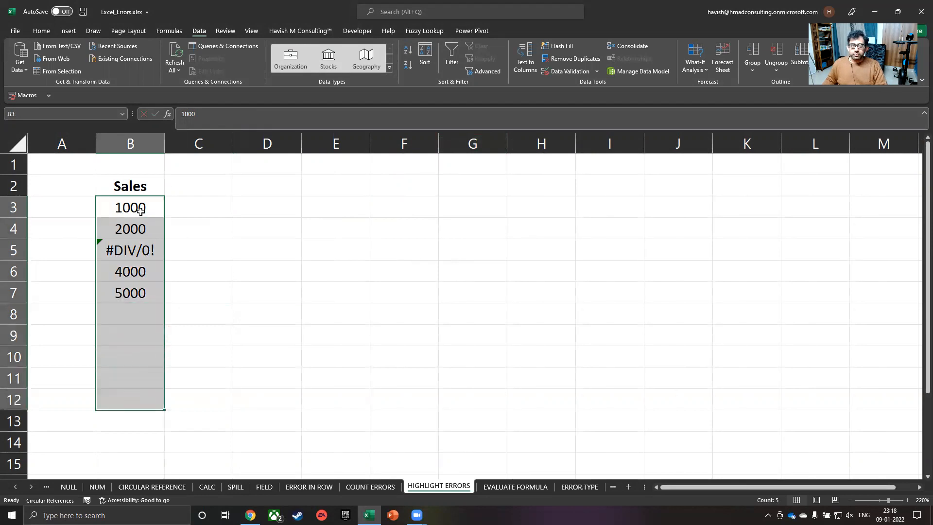
left_click_drag(141, 211, 131, 295)
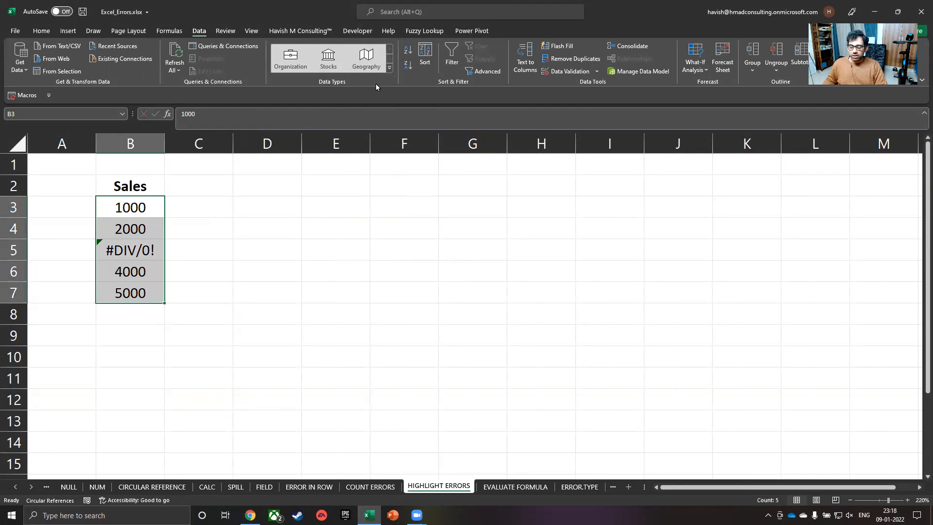
- Start a new conditional formatting rule for the Sales values that uses a formula to determine which cells to format
key("ctrl+q")
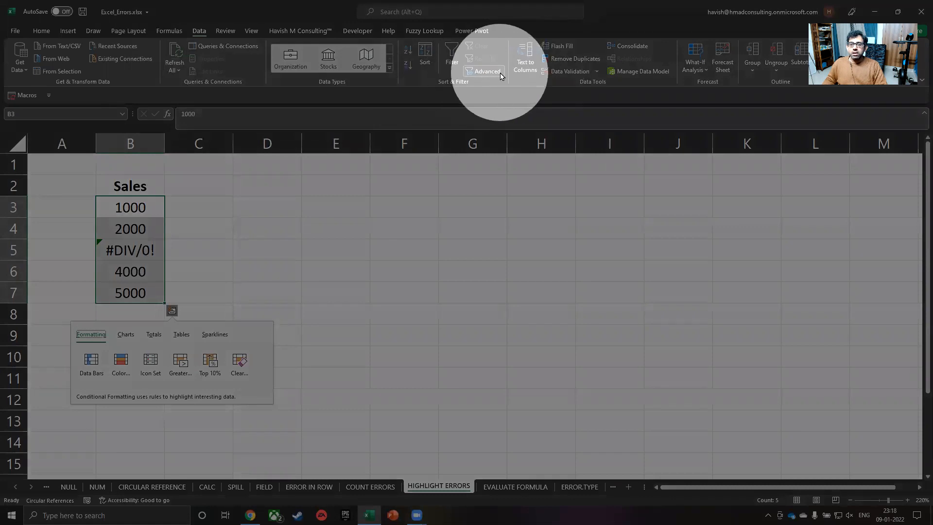
left_click(41, 31)
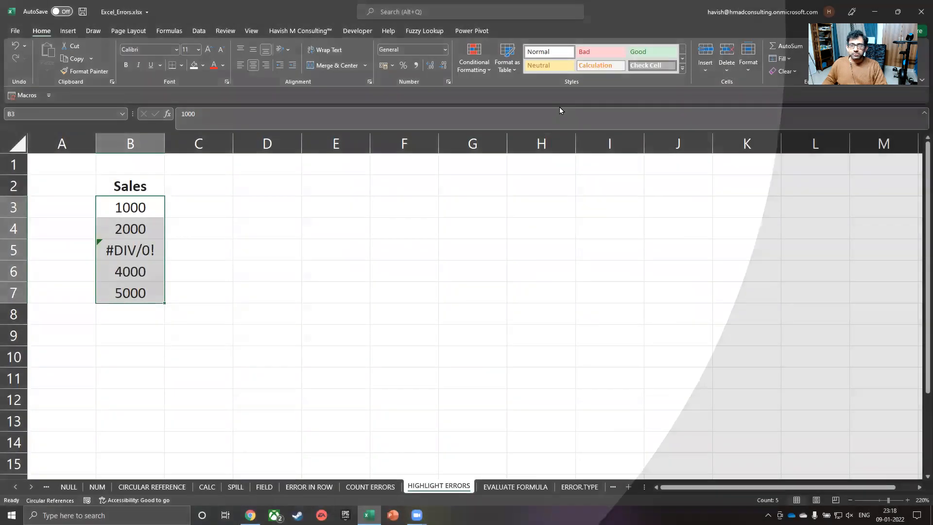
key("ctrl+q")
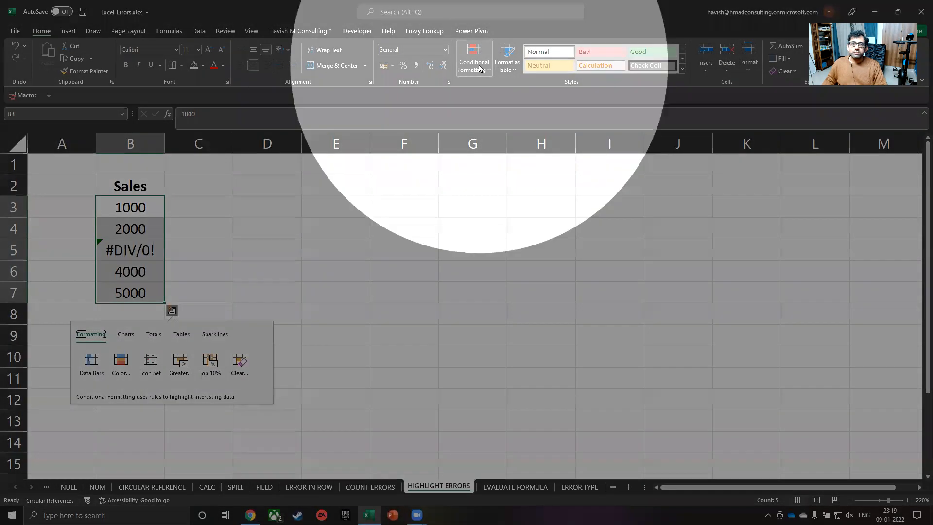
left_click(479, 69)
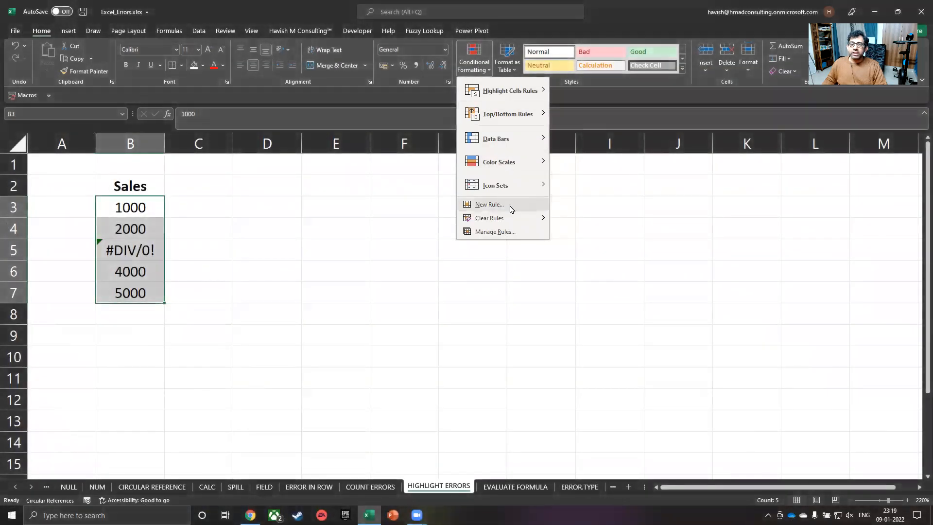
key("ctrl")
key("ctrl")
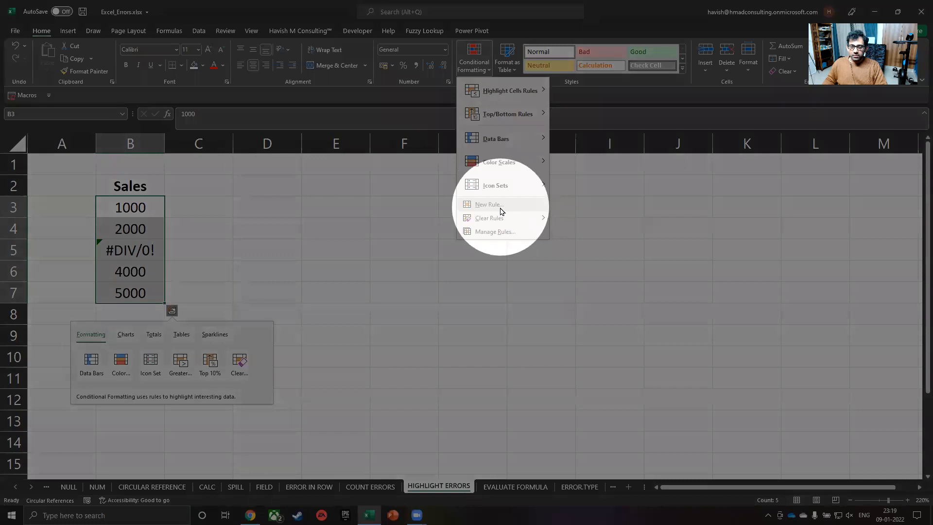
left_click(501, 211)
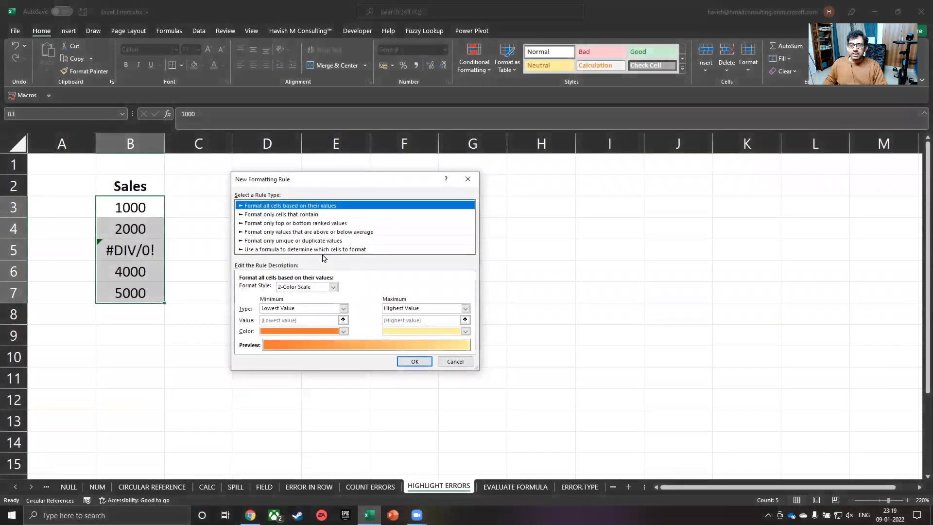
left_click(327, 250)
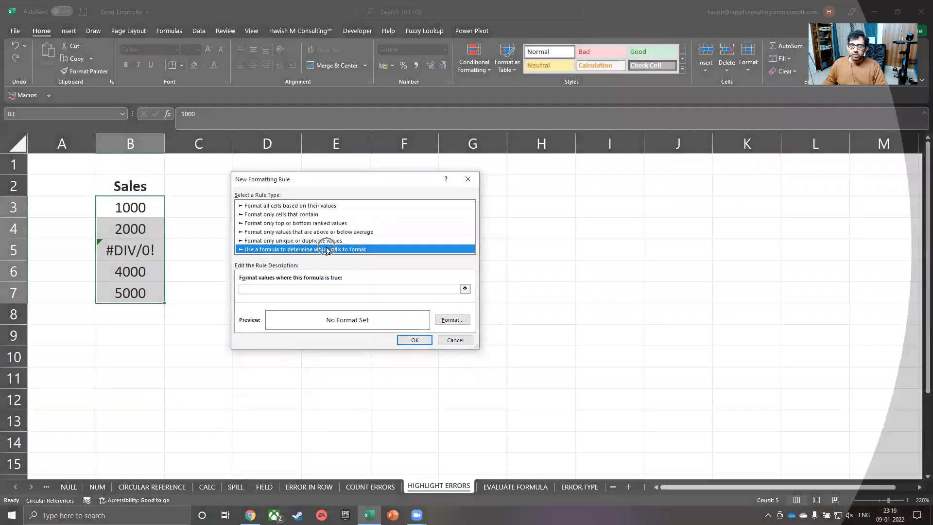
key("ctrl")
key("ctrl")
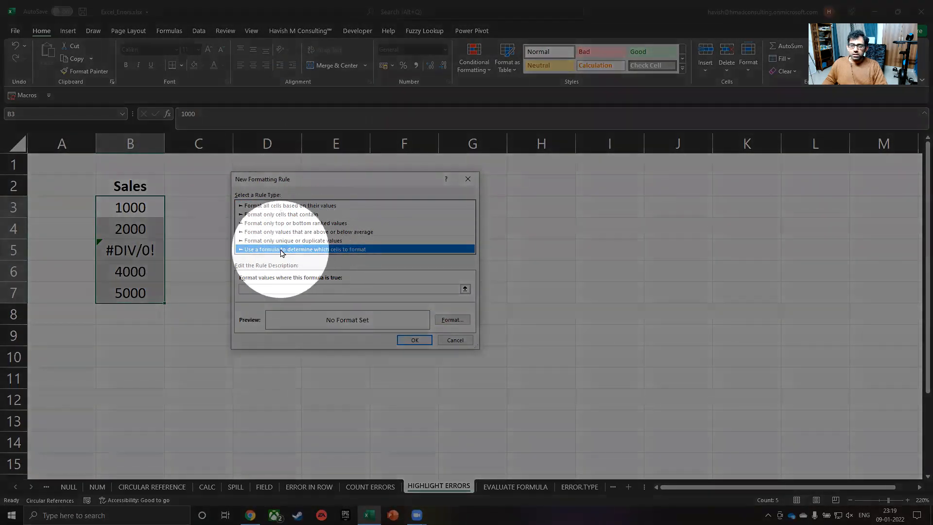
- Set the new rule's format to a bright red fill
left_click(457, 322)
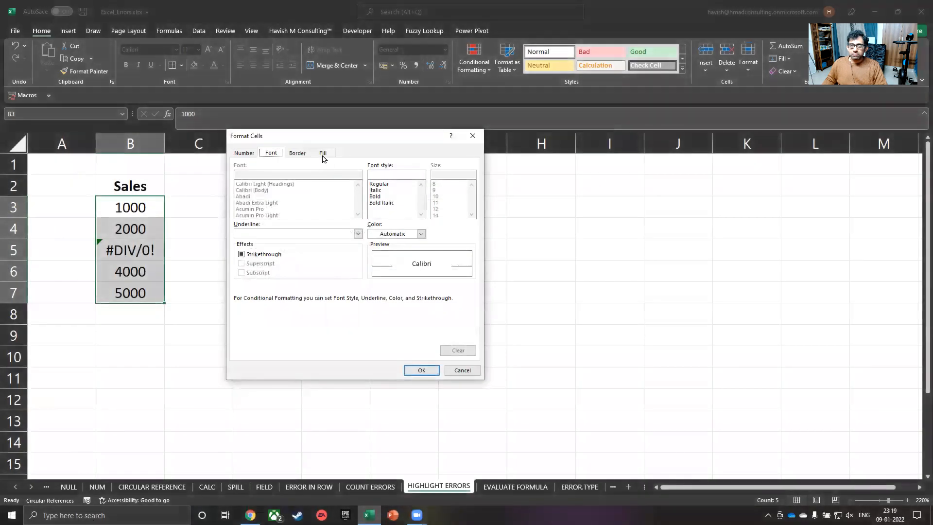
left_click(323, 153)
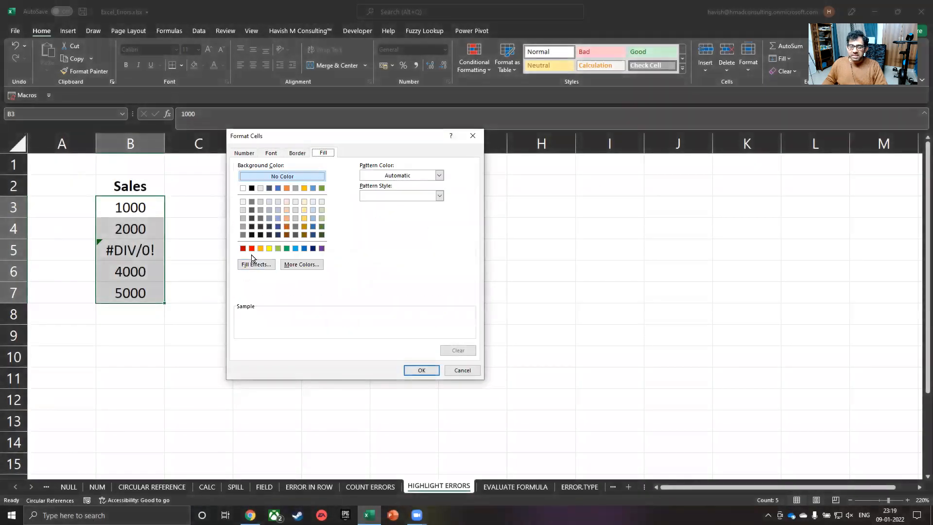
left_click(252, 249)
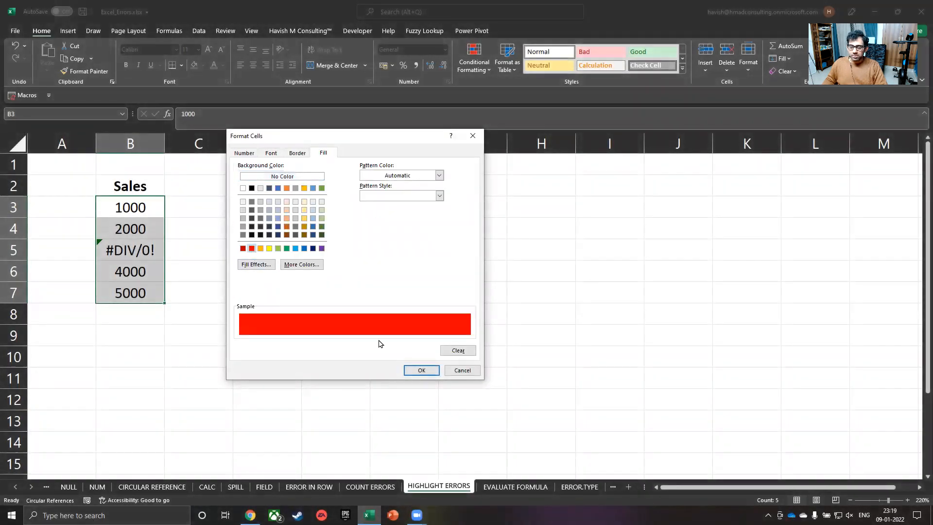
left_click(422, 370)
- Enter =iserror(b3) as the rule's formula and apply the rule to the Sales values
left_click(358, 288)
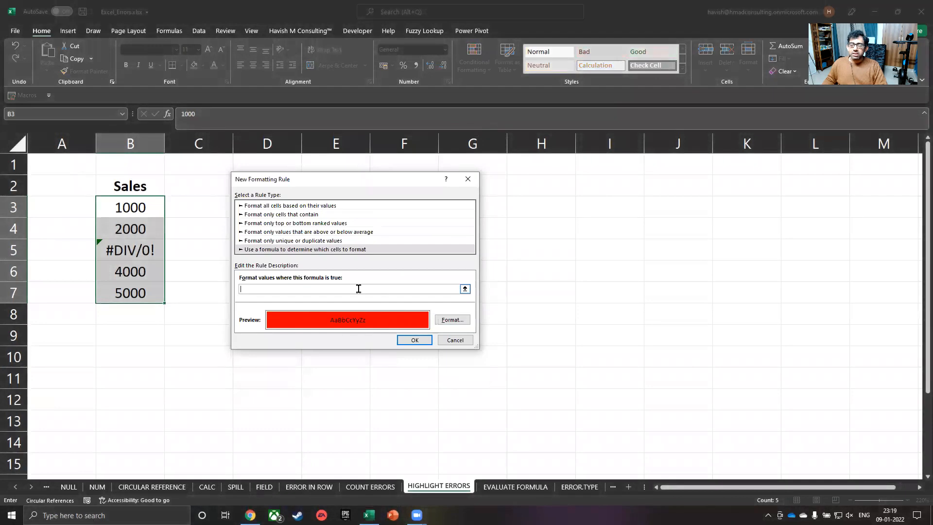
type("=")
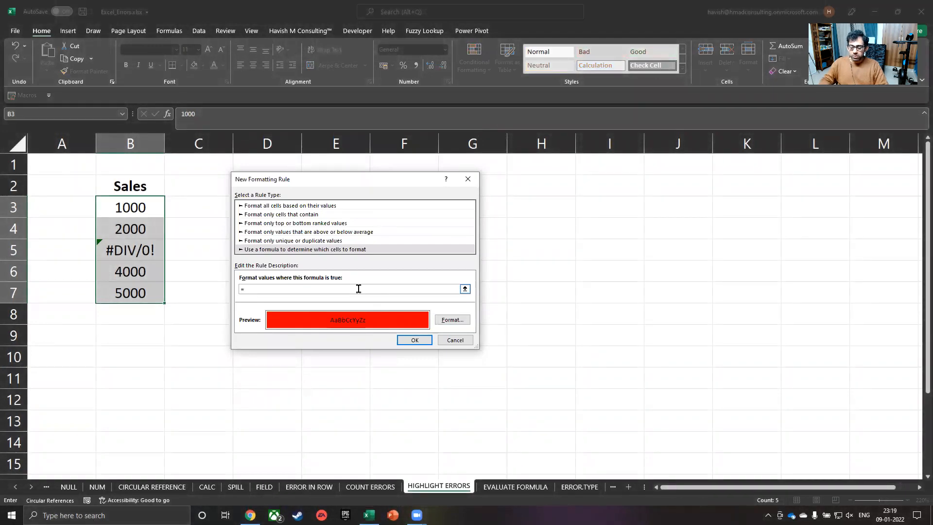
type("iserror")
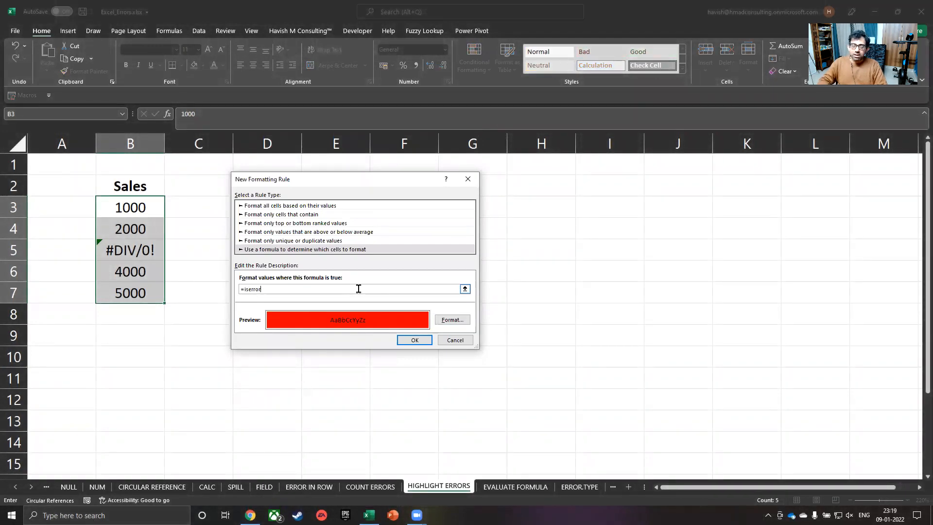
type("(")
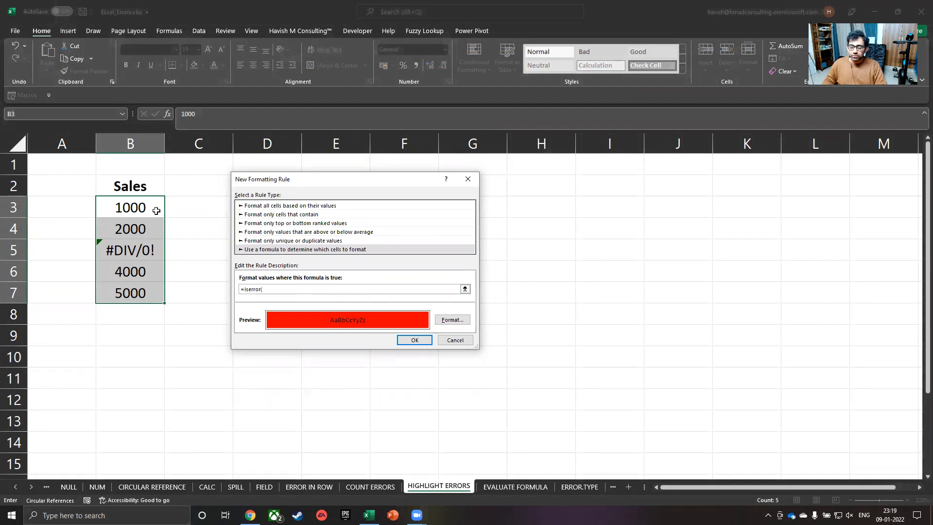
type("b3")
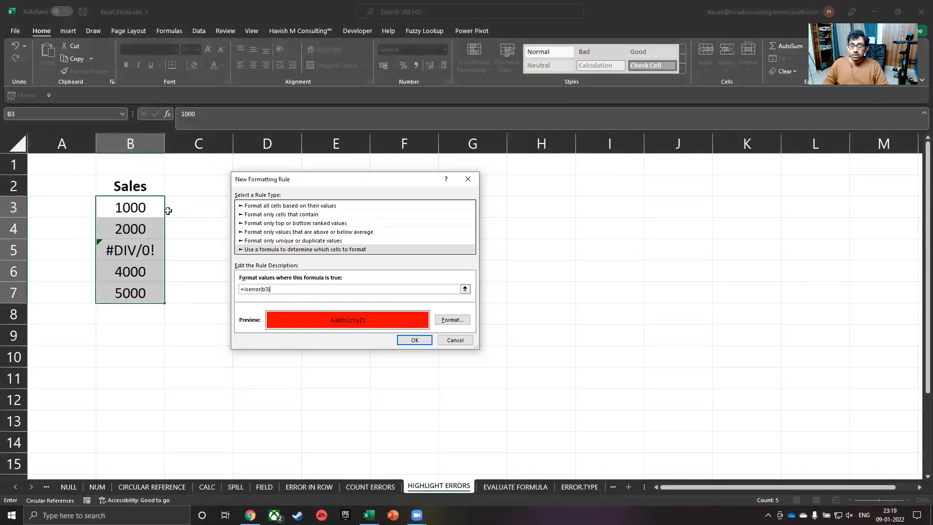
key("ctrl")
key("ctrl")
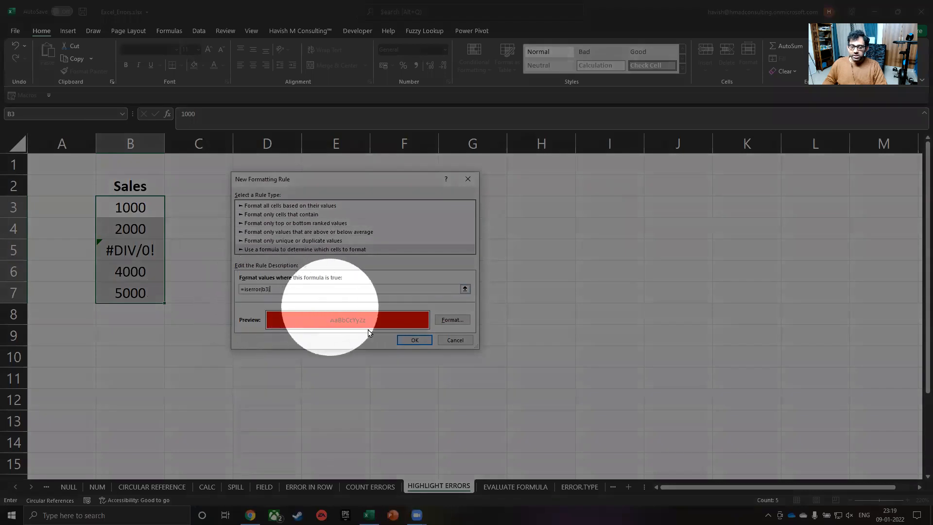
left_click(413, 340)
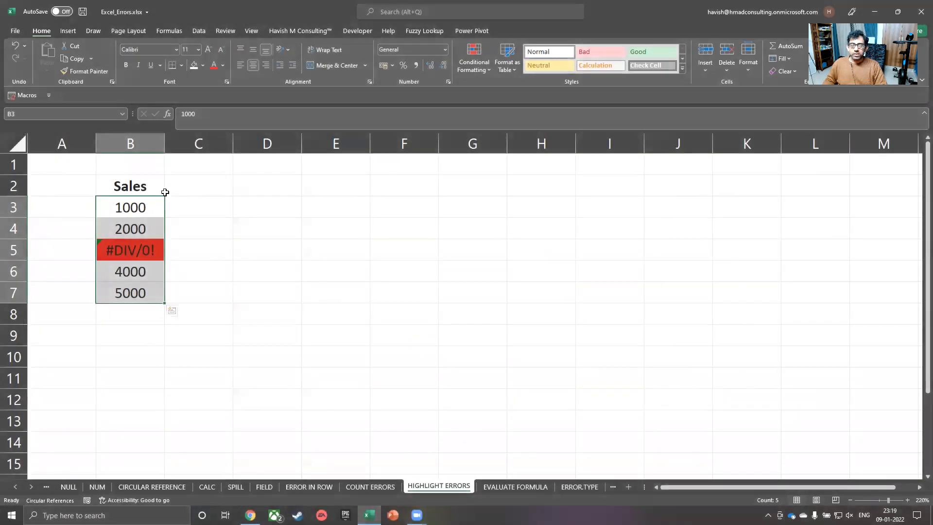
- Test the error highlighting by entering =0/0 in B6, and undo that entry
left_click_drag(137, 209, 145, 286)
left_click(151, 270)
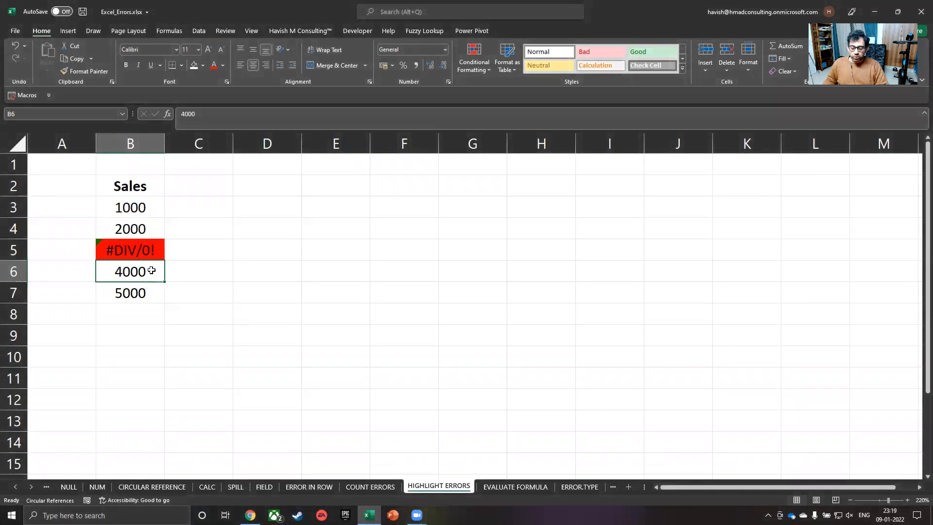
type("=0/0")
key("ctrl+Return")
key("ctrl+z")
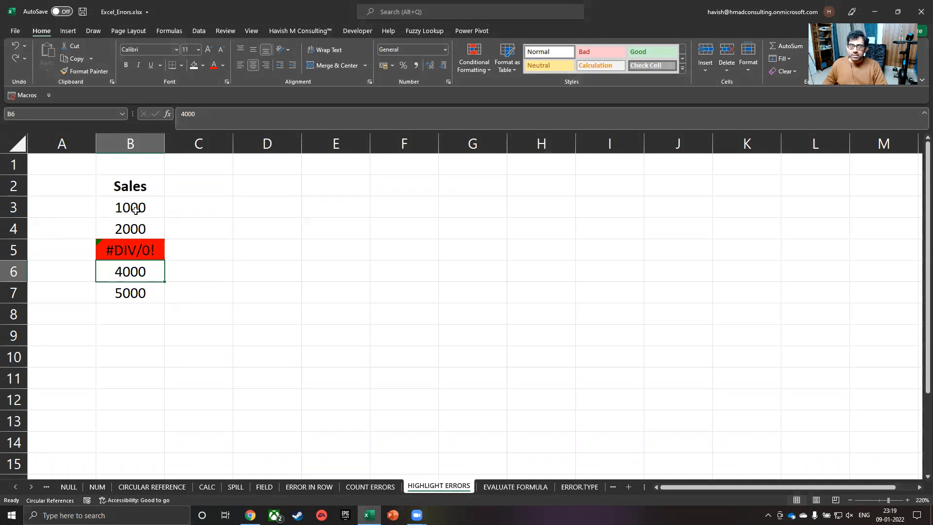
- Use Go To Special on B3:B7 to select only formulas that return errors, excluding numbers, text and logicals
left_click_drag(136, 210, 128, 291)
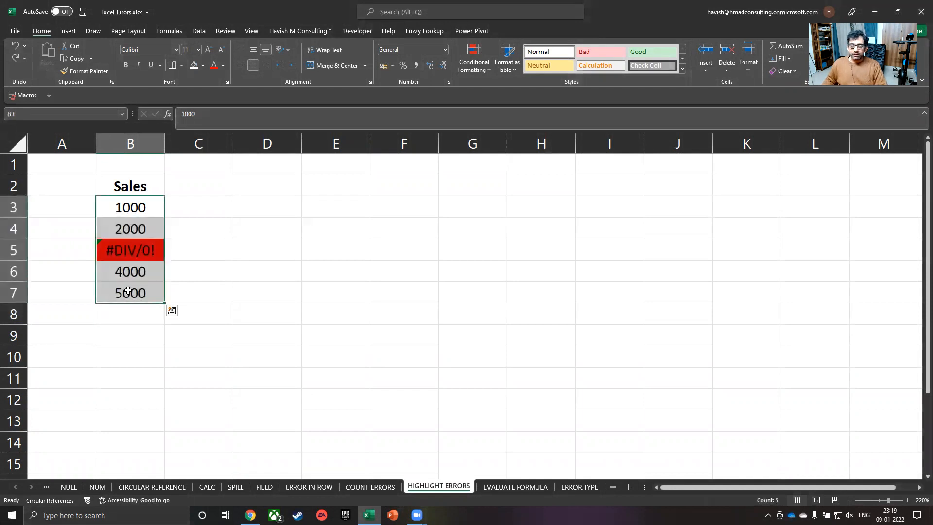
key("F5")
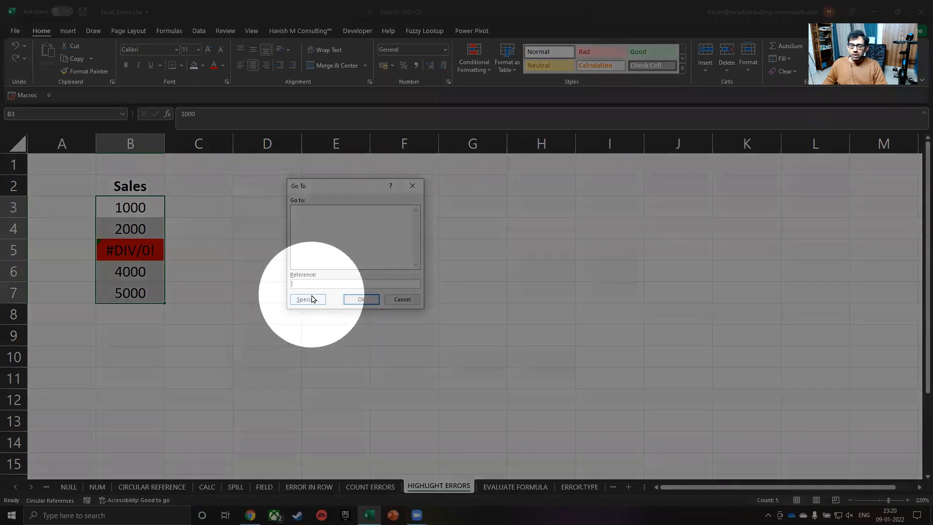
left_click(311, 299)
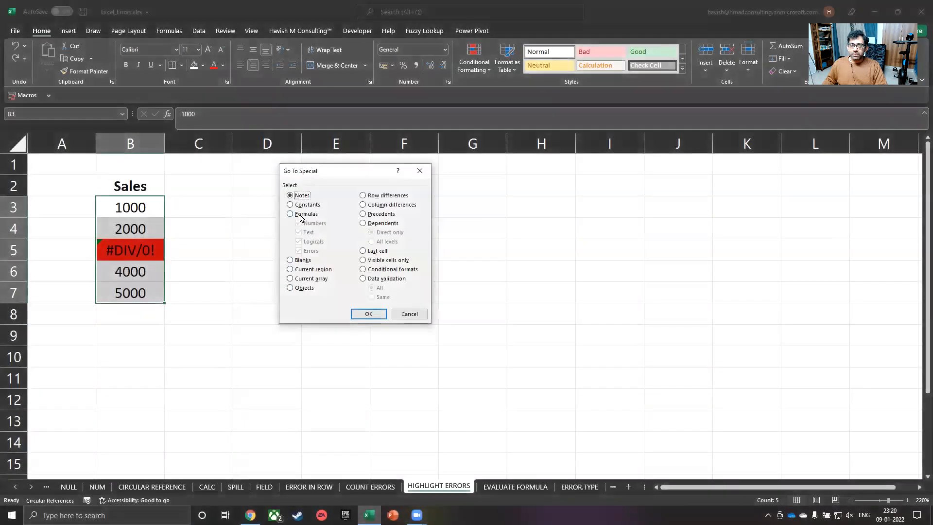
left_click(301, 214)
left_click(305, 223)
left_click(308, 233)
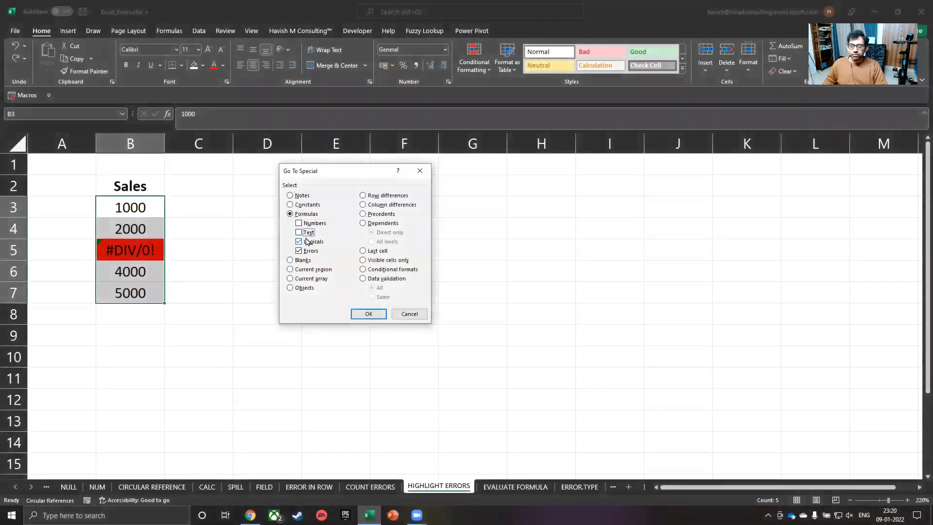
left_click(307, 242)
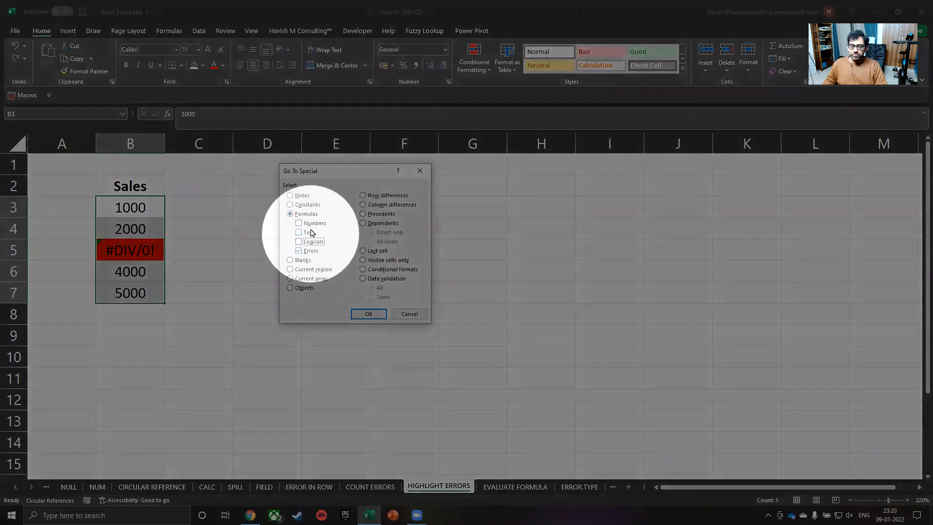
left_click(381, 314)
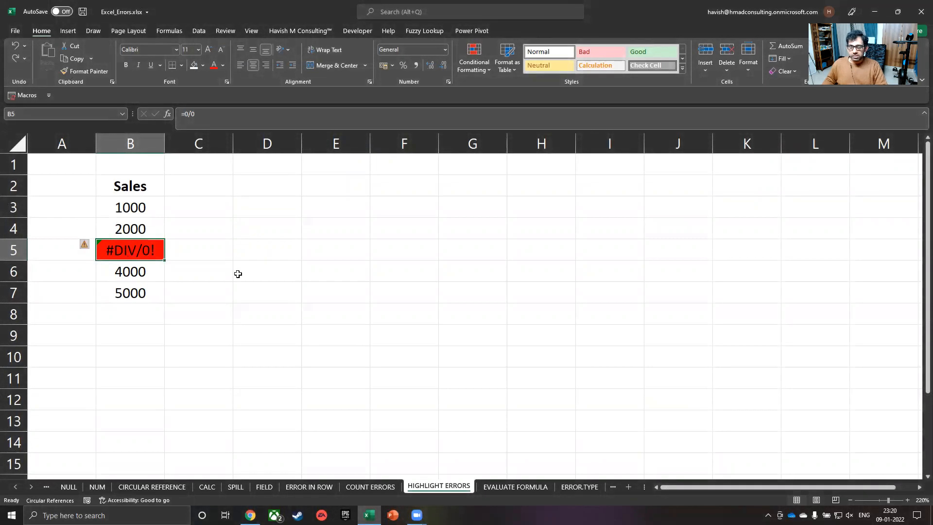
- Open the EVALUATE FORMULA sheet and inspect the column index argument of the VLOOKUP formula in G3
left_click(500, 489)
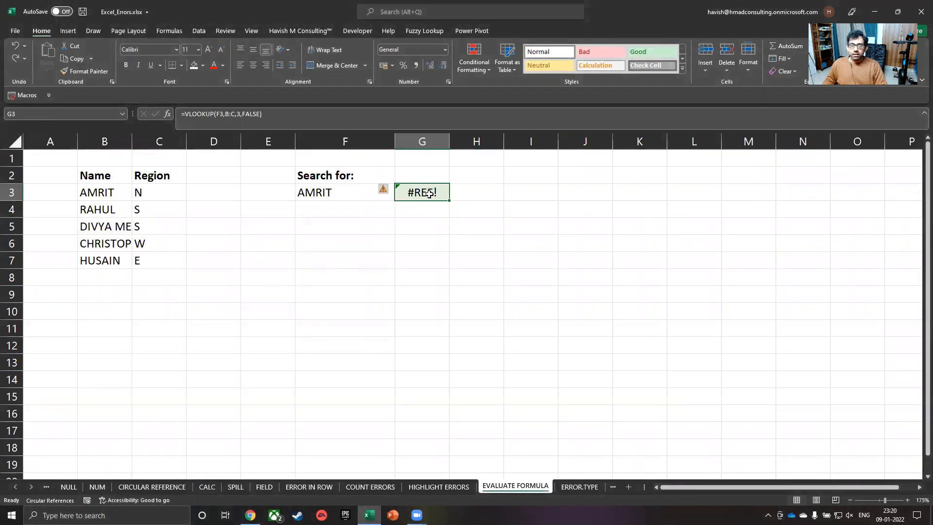
scroll(429, 193, "up", 2)
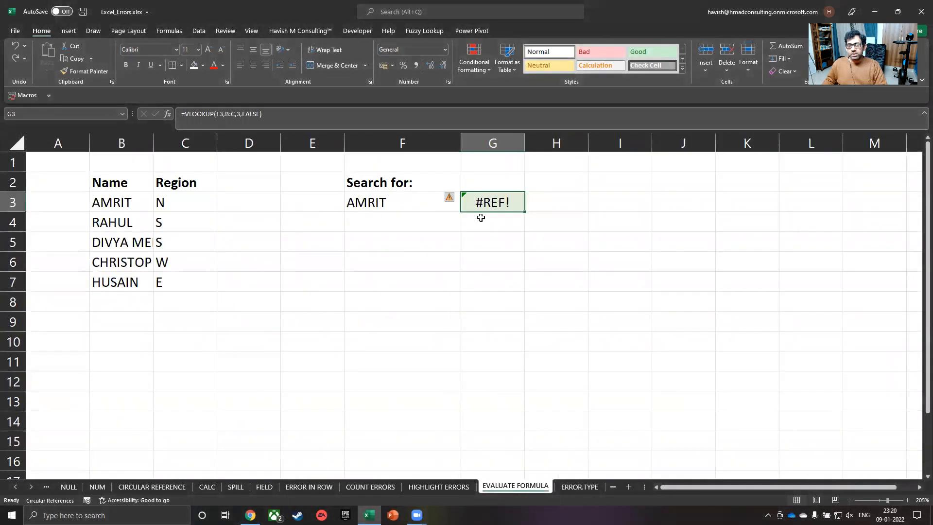
double_click(500, 207)
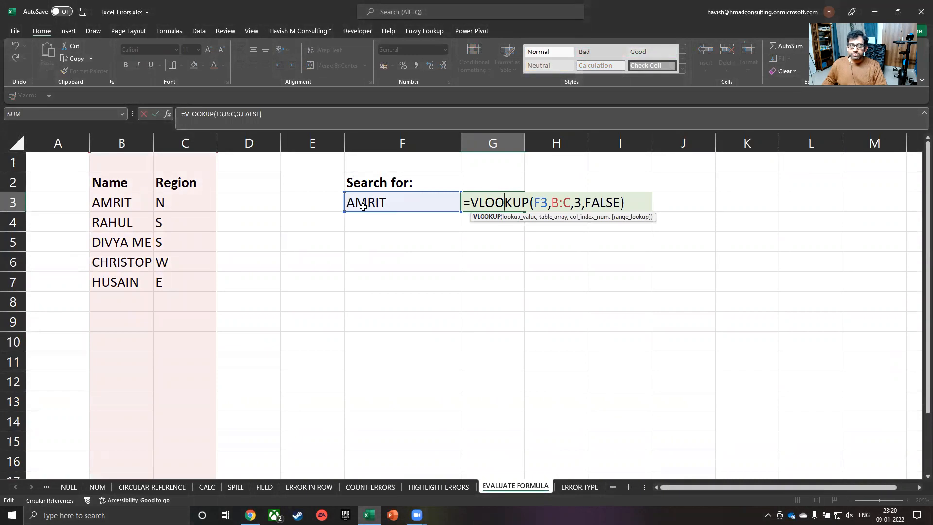
left_click(580, 202)
double_click(577, 202)
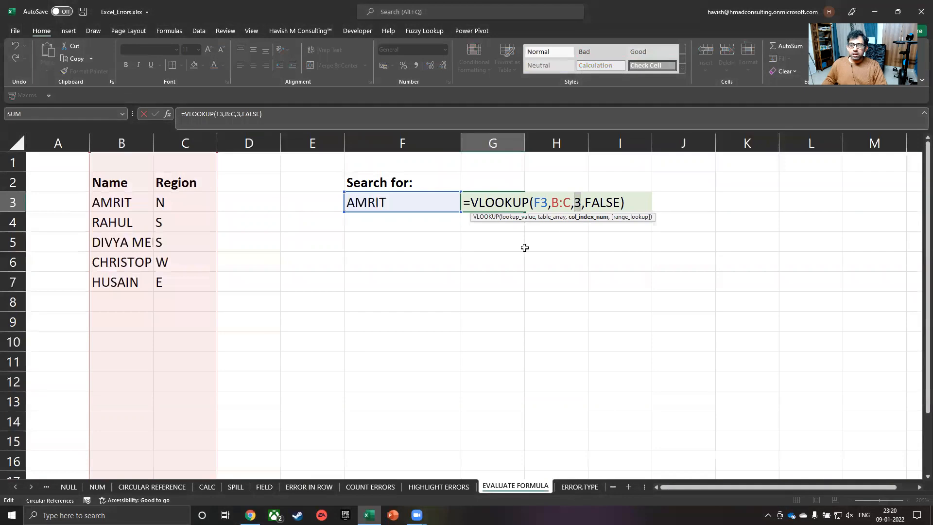
- Replace the lookup name in F3 with an uppercase name missing from the list, and widen column B to fit the names
left_click(452, 195)
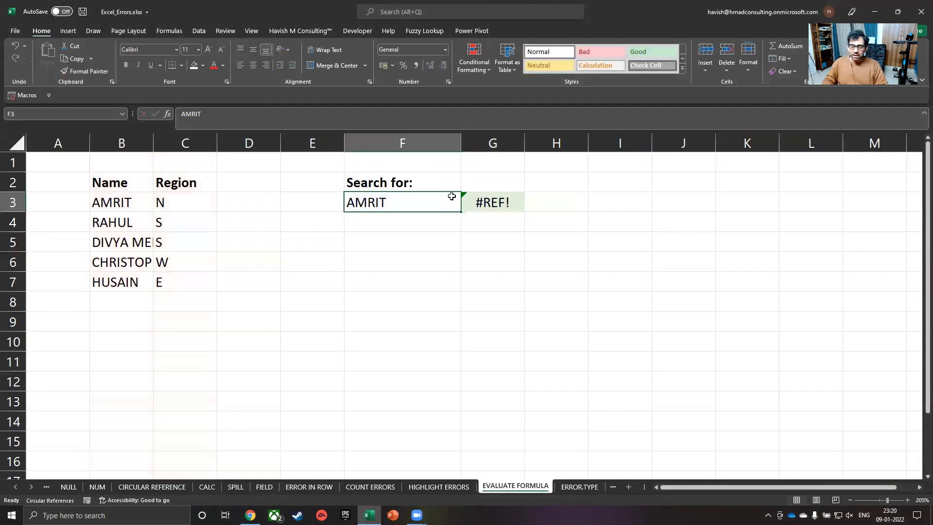
type("havisi")
key("BackSpace")
key("BackSpace")
key("BackSpace")
key("BackSpace")
key("BackSpace")
key("BackSpace")
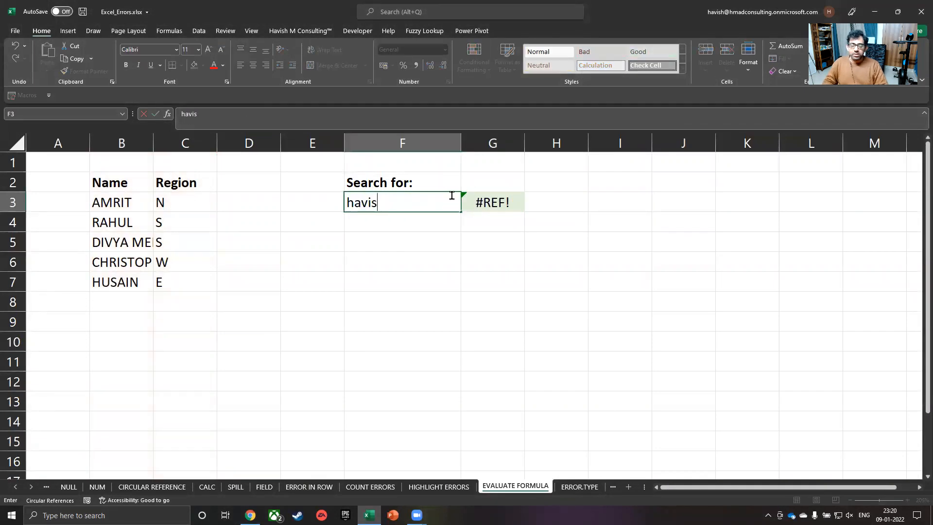
type("HAVISH")
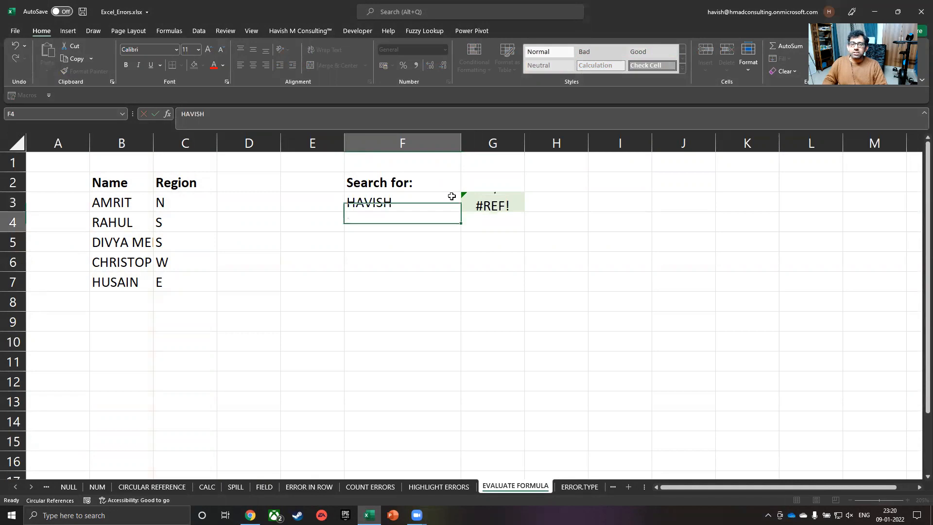
key("Return")
left_click_drag(153, 143, 265, 143)
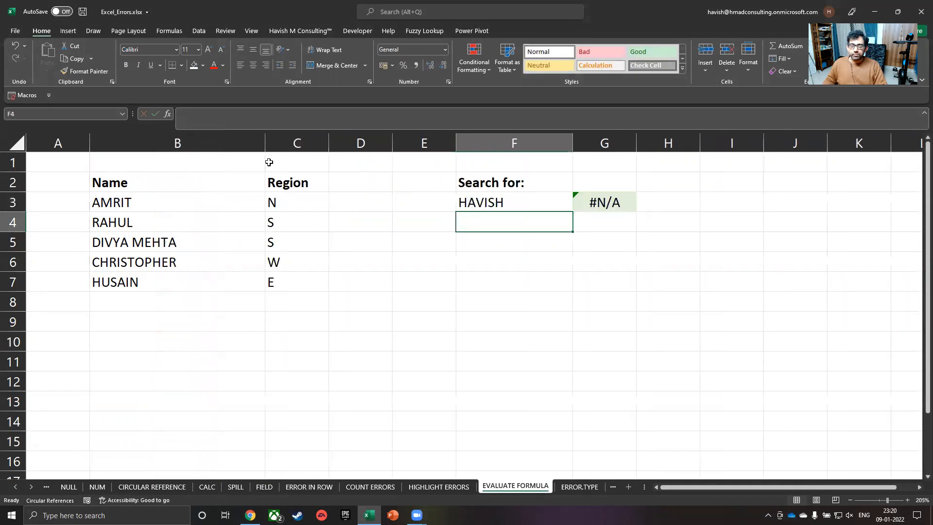
left_click(501, 202)
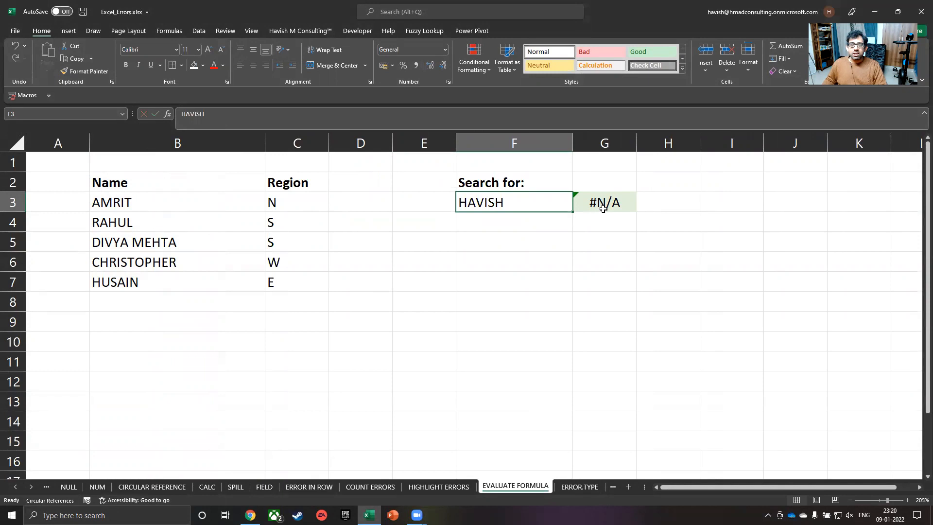
- Inspect the column index argument of the VLOOKUP formula in G3 against its two-column lookup range
double_click(605, 204)
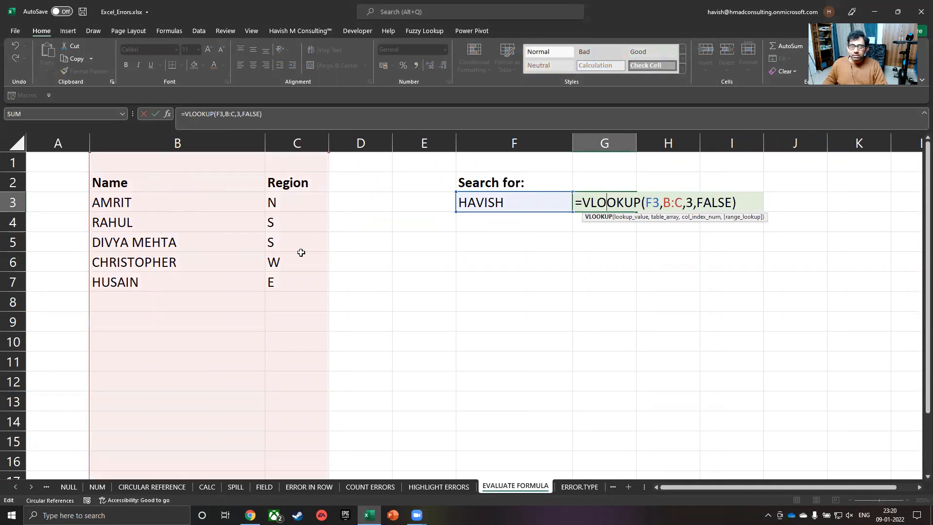
double_click(690, 202)
key("ctrl+Return")
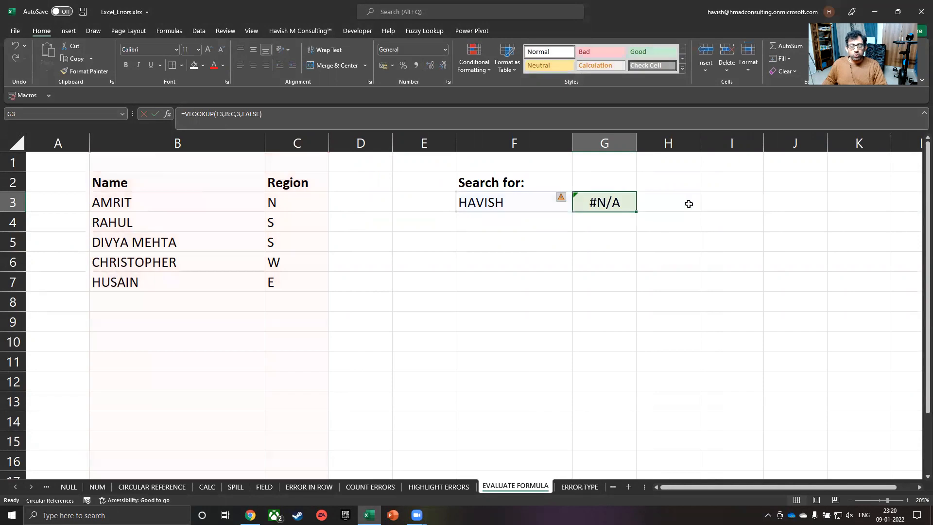
- Test the lookup by entering the first name of the list in F3, and undo that entry
key("Left")
type("AMRIT")
key("Return")
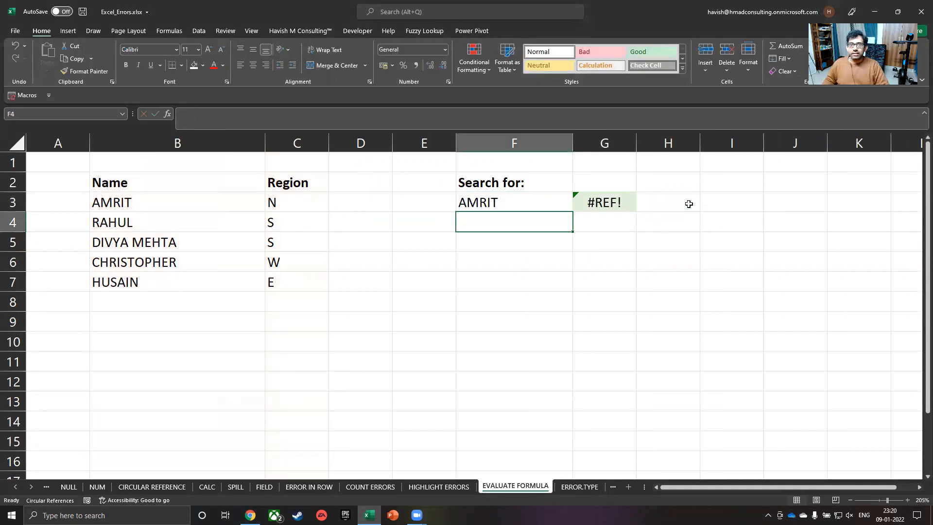
key("ctrl+z")
key("Right")
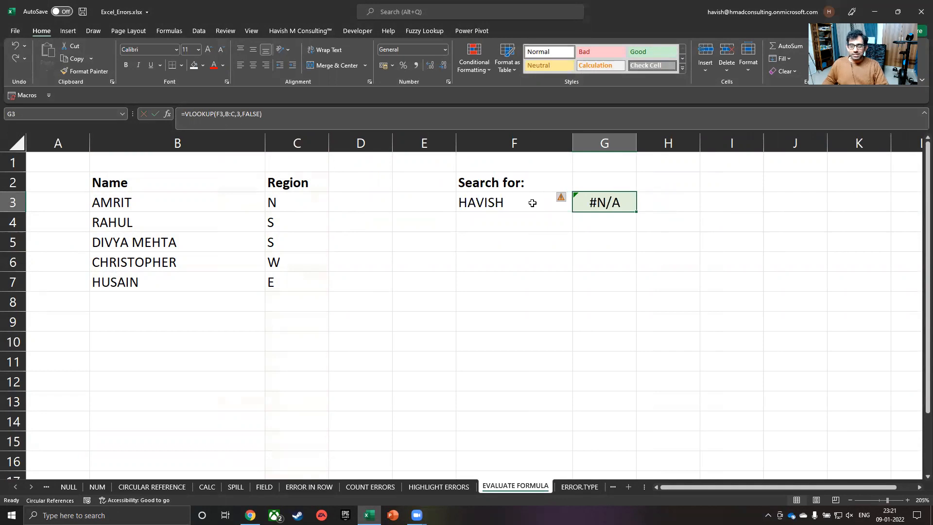
- Evaluate the VLOOKUP formula in G3 stage by stage with Evaluate Formula until its final result, and close the evaluation
left_click(170, 31)
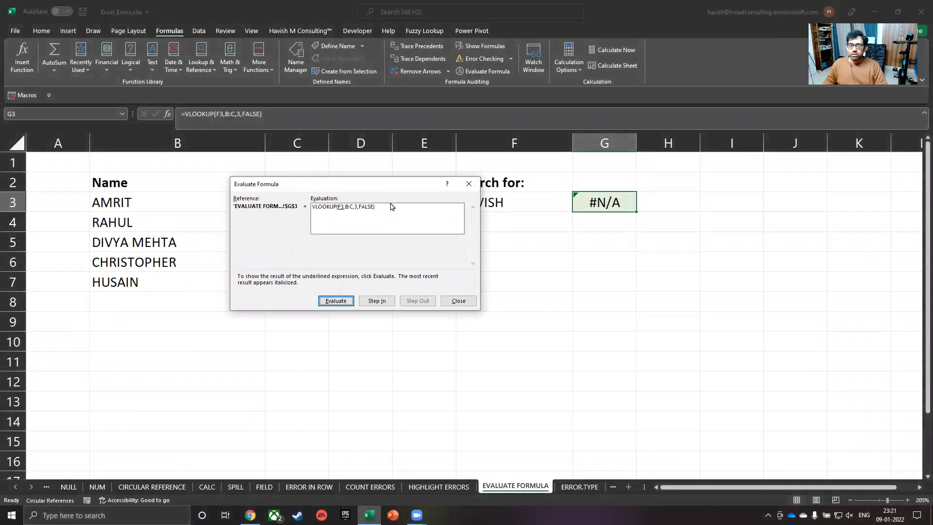
key("ctrl")
key("ctrl")
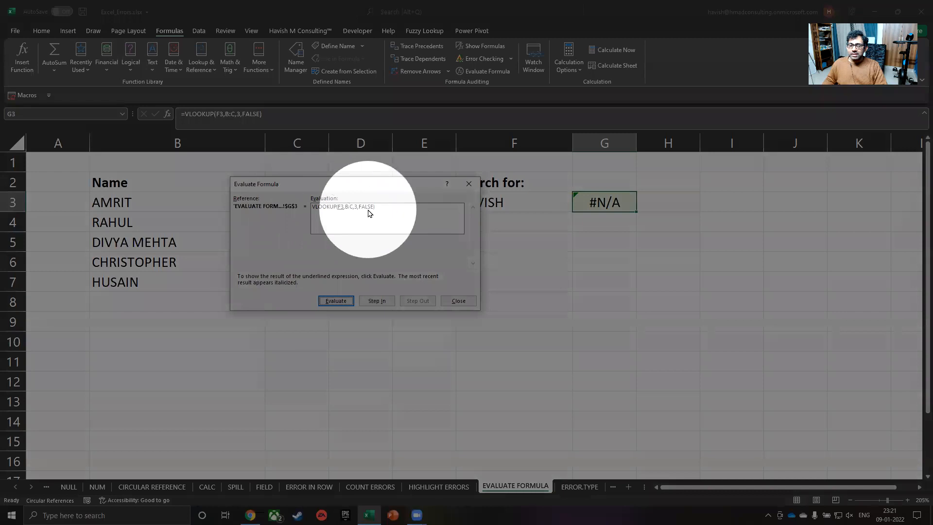
left_click(335, 301)
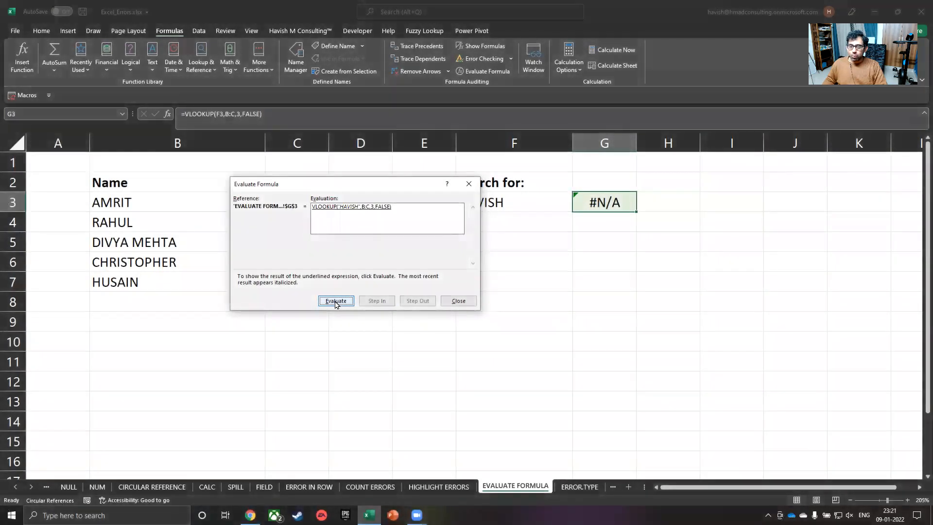
left_click(335, 302)
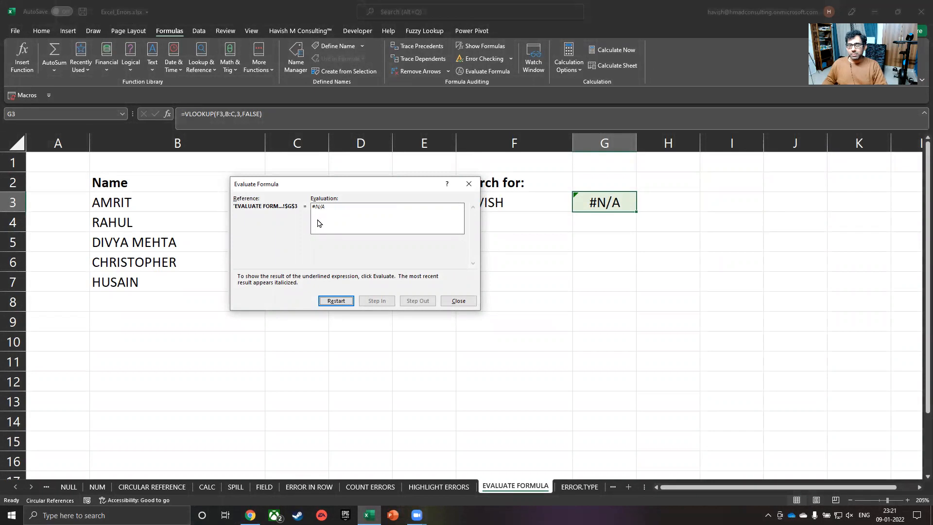
left_click(446, 301)
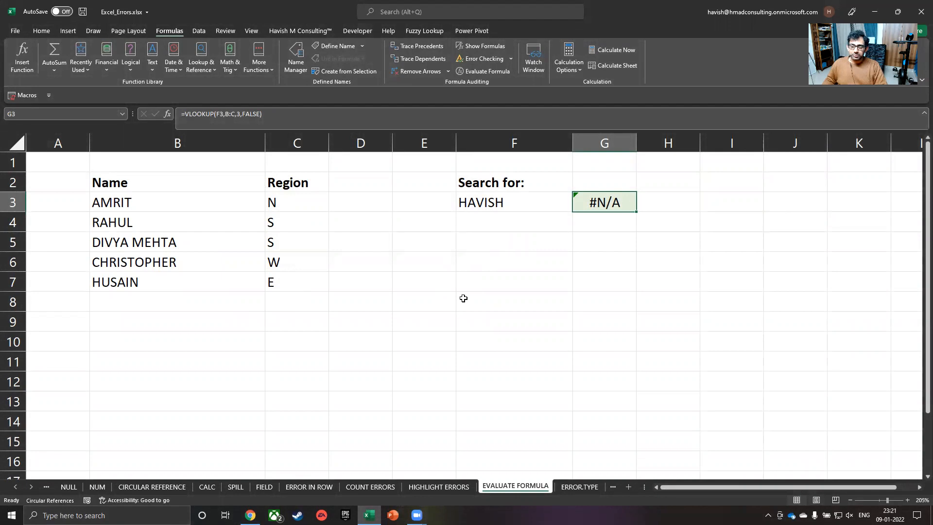
- Open the ERROR.TYPE sheet and widen column B to fit the full names
left_click(576, 487)
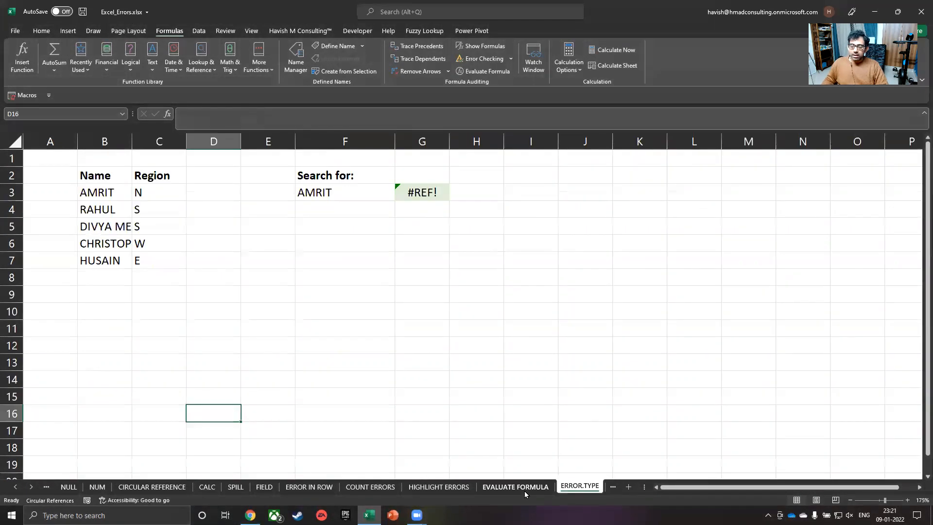
key("ctrl+Page_Down")
key("ctrl+Page_Up")
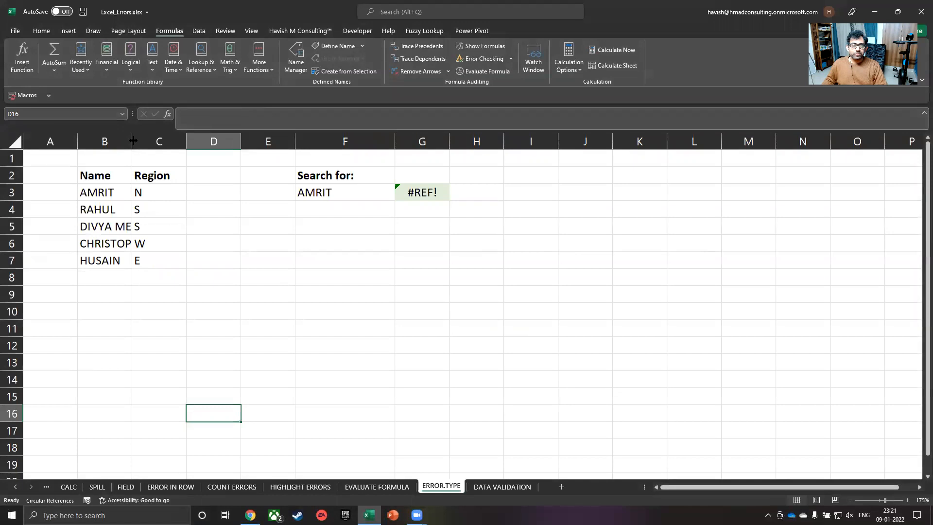
left_click_drag(132, 141, 231, 141)
left_click(541, 190)
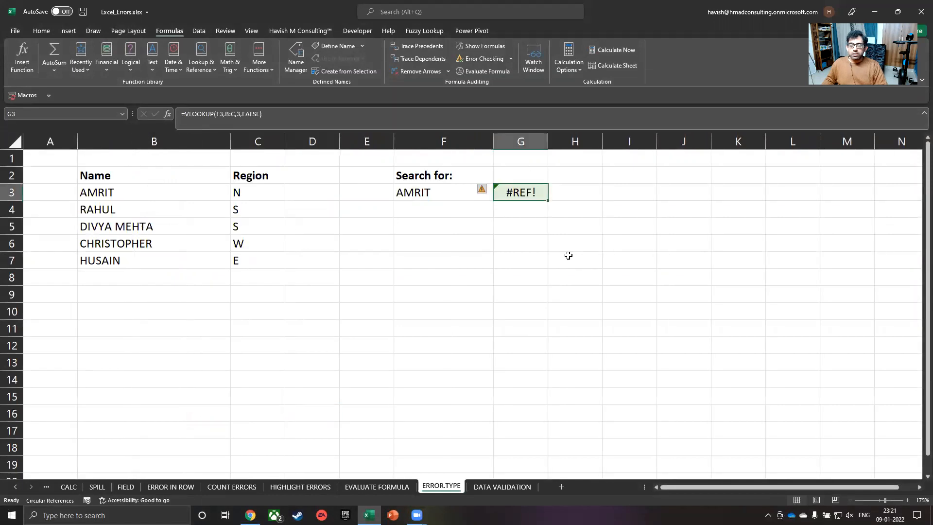
- Enter =ERROR.TYPE(G3) in G5 to get the error number of the VLOOKUP result
left_click(529, 232)
type("=ERRO")
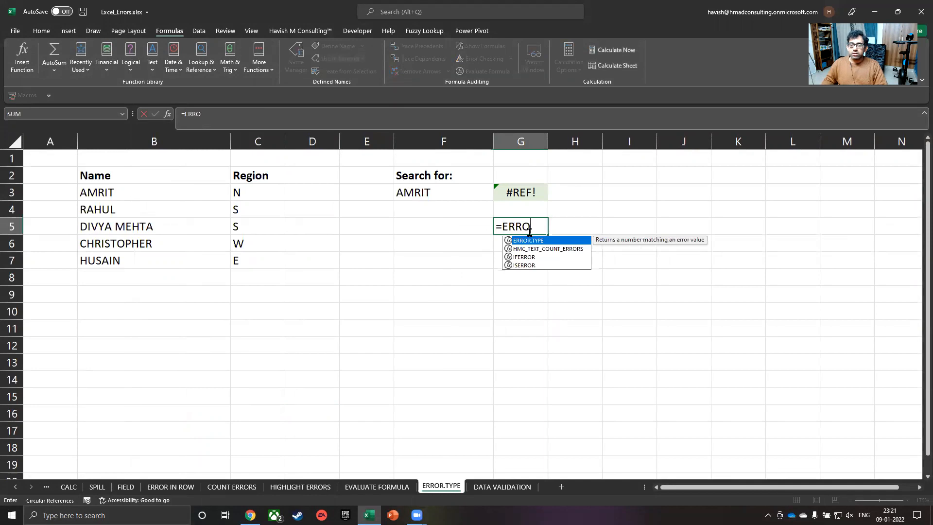
key("Tab")
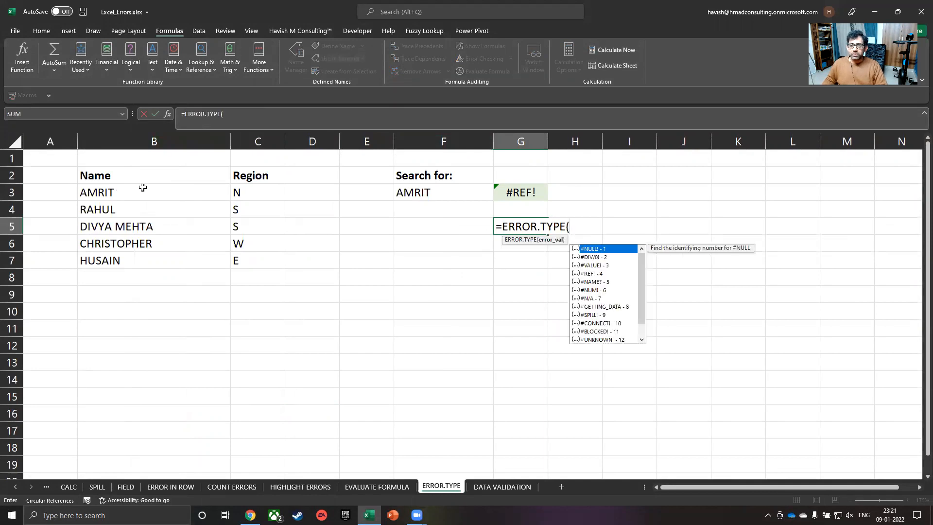
left_click(534, 192)
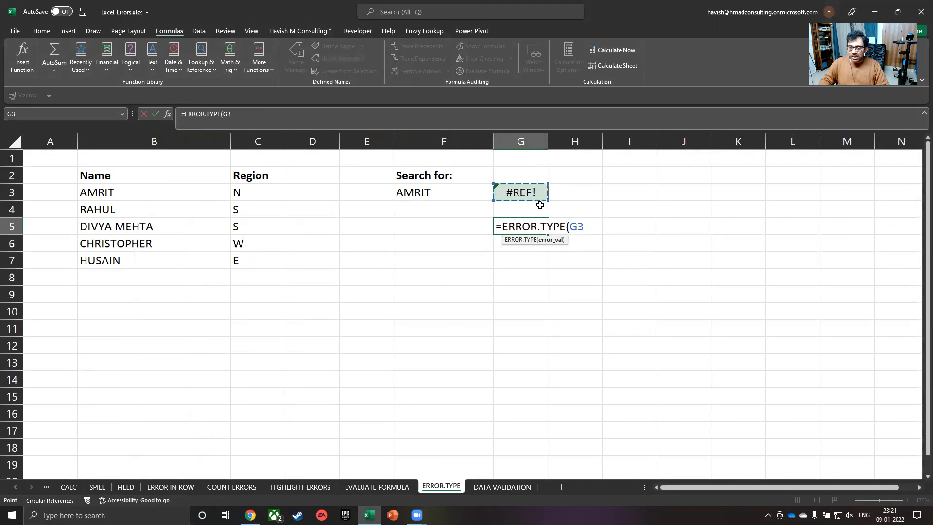
type(")")
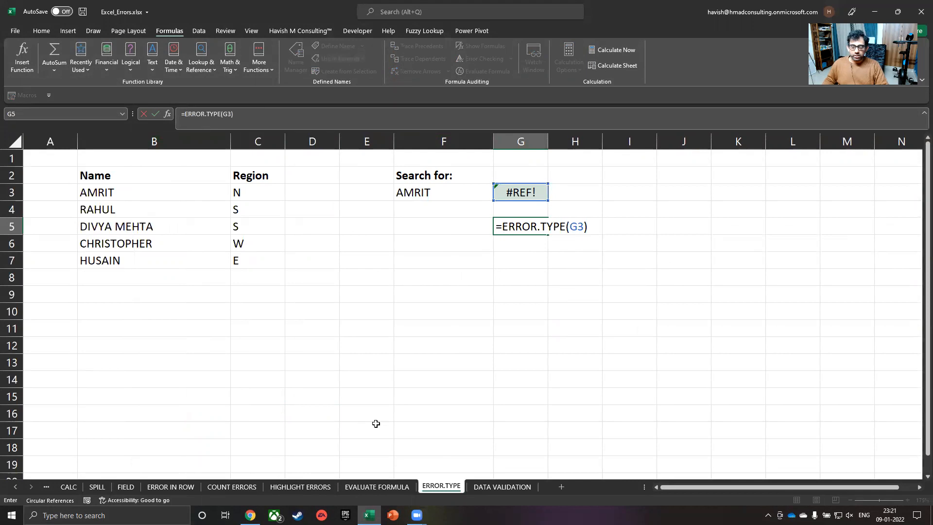
key("Return")
key("Up")
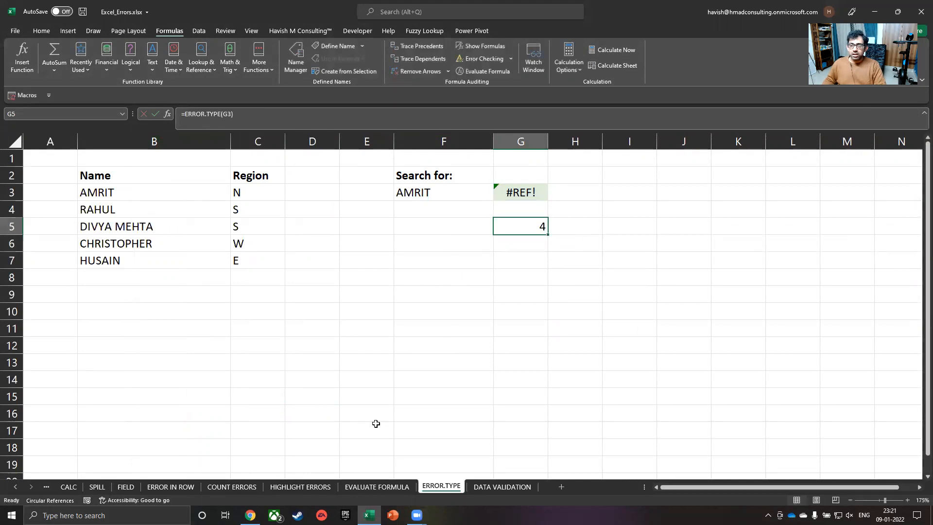
- Review the full list of error codes offered for the ERROR.TYPE argument in G5, and restore G3 as the argument
key("F2")
key("BackSpace")
key("BackSpace")
key("BackSpace")
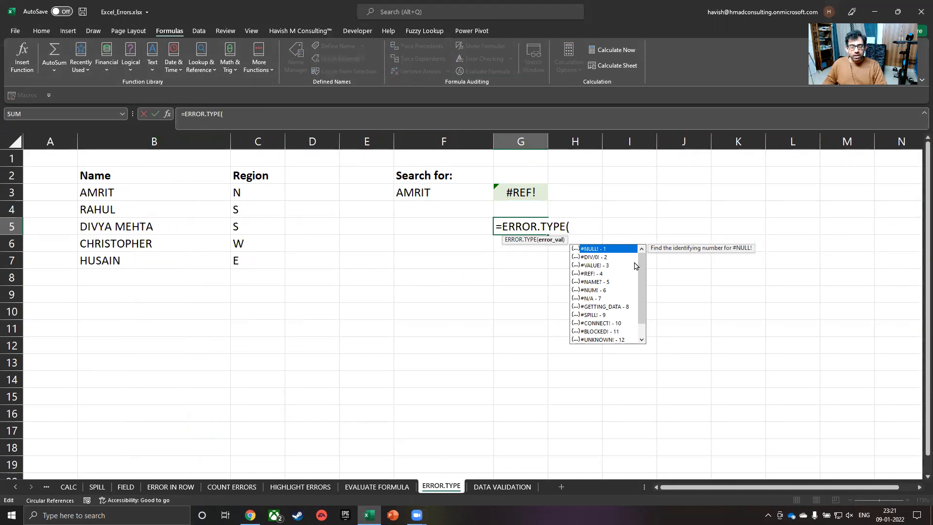
left_click_drag(640, 267, 647, 290)
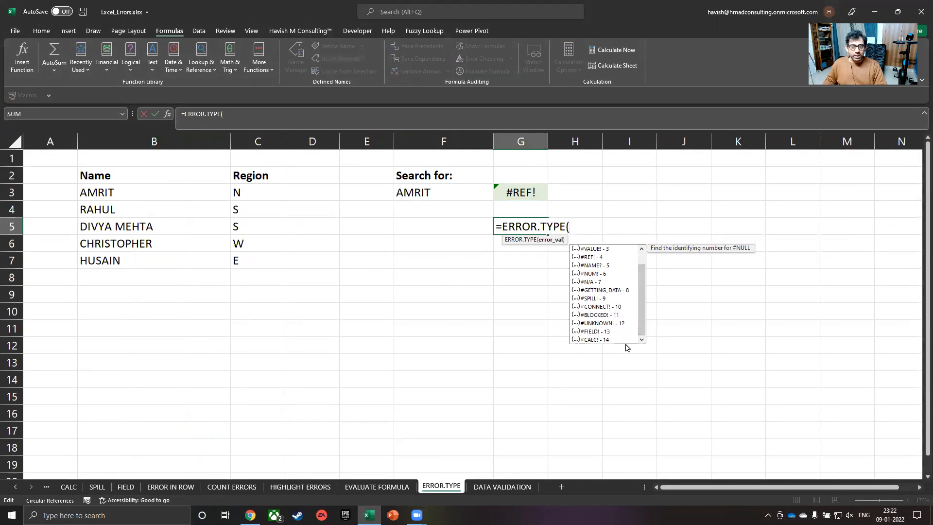
scroll(615, 270, "up", 1)
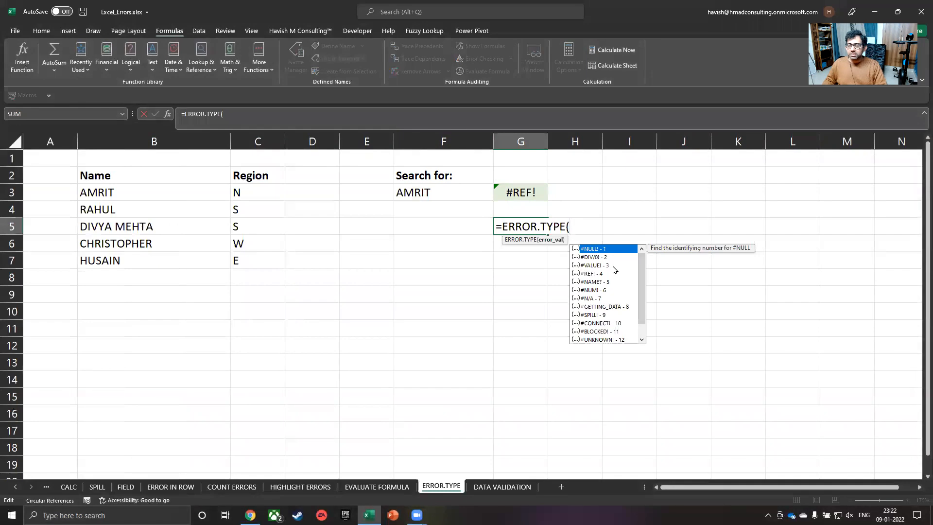
left_click(537, 197)
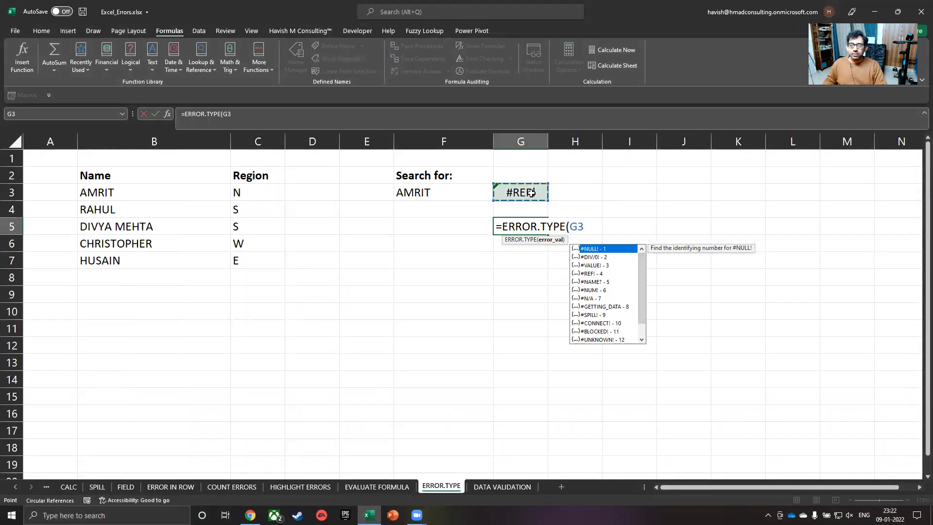
type(")")
key("Return")
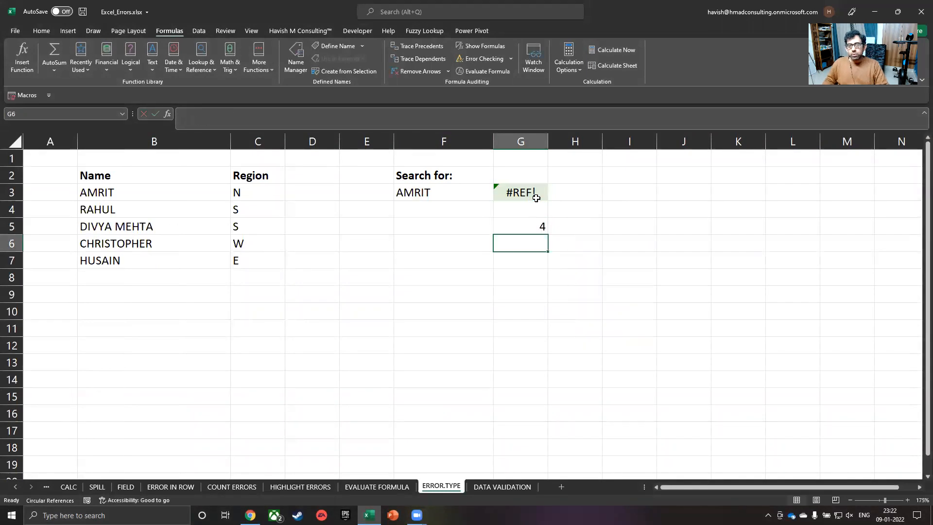
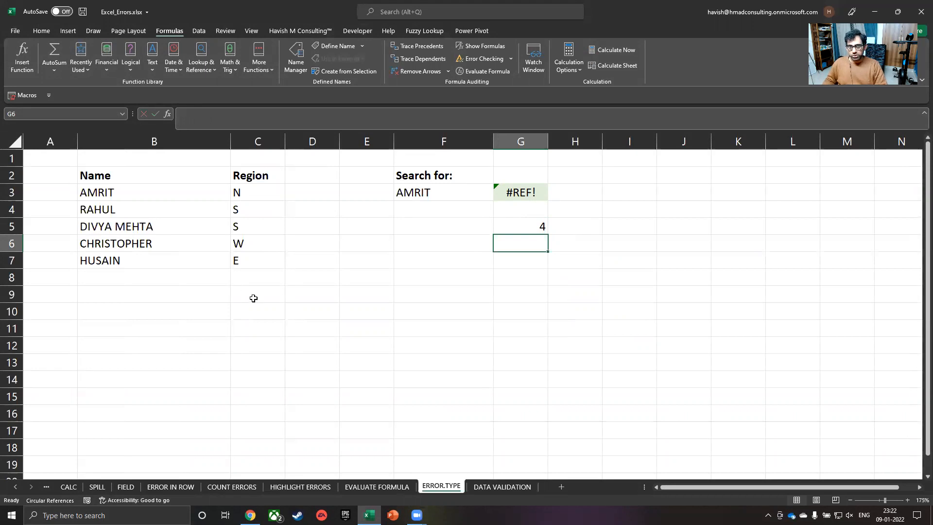
- Check the identifying numbers for #REF! and #N/A in the ERROR.TYPE argument list of G5, leaving the formula unedited
left_click(518, 228)
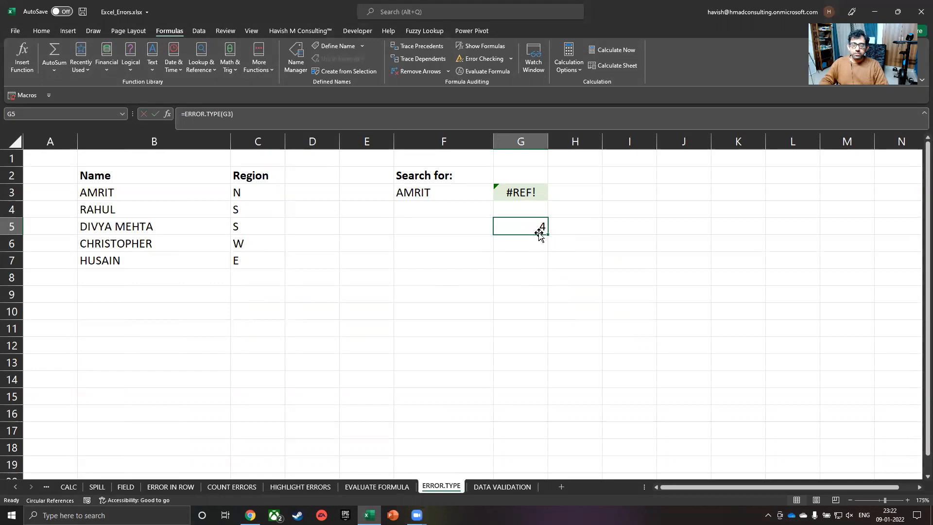
double_click(538, 231)
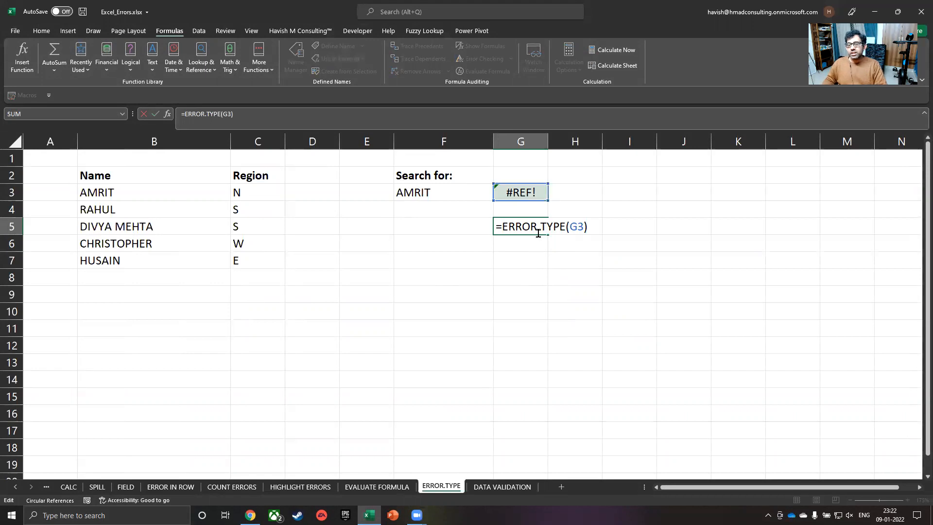
key("Left")
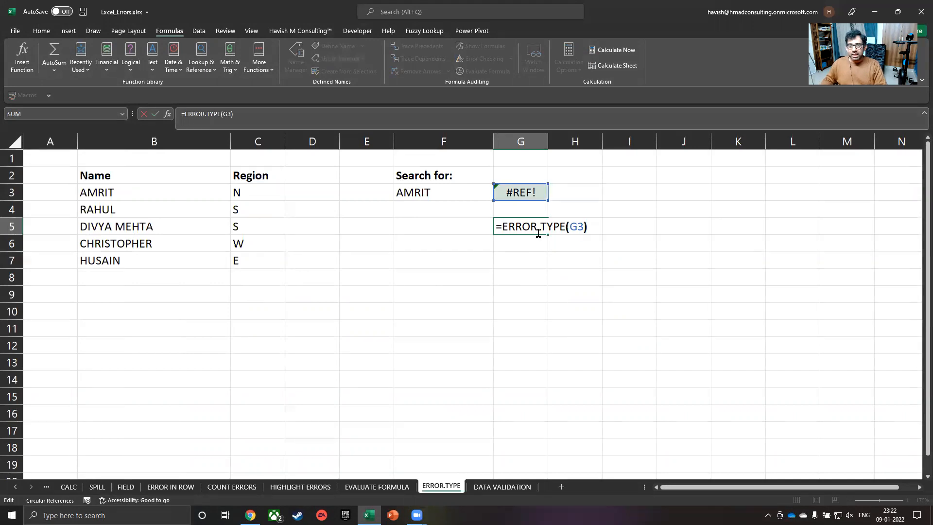
key("BackSpace")
key("BackSpace")
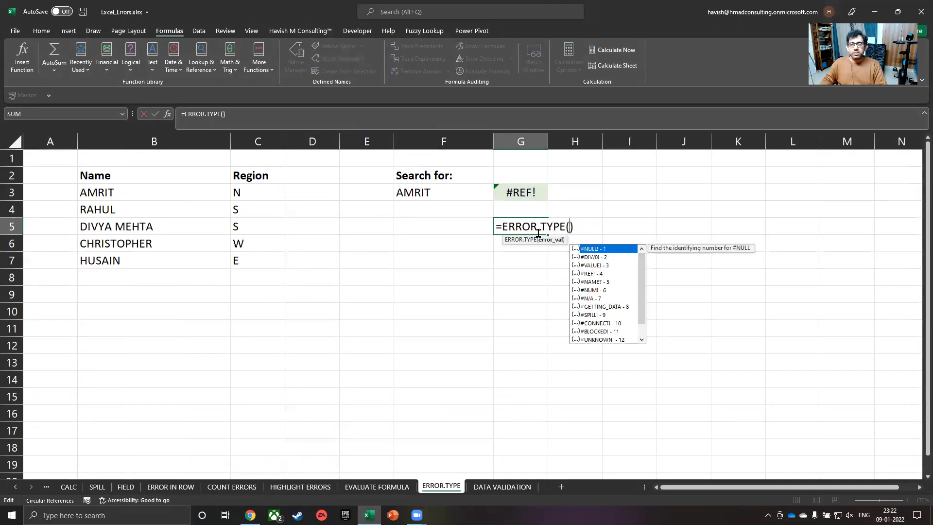
left_click(616, 277)
left_click(615, 301)
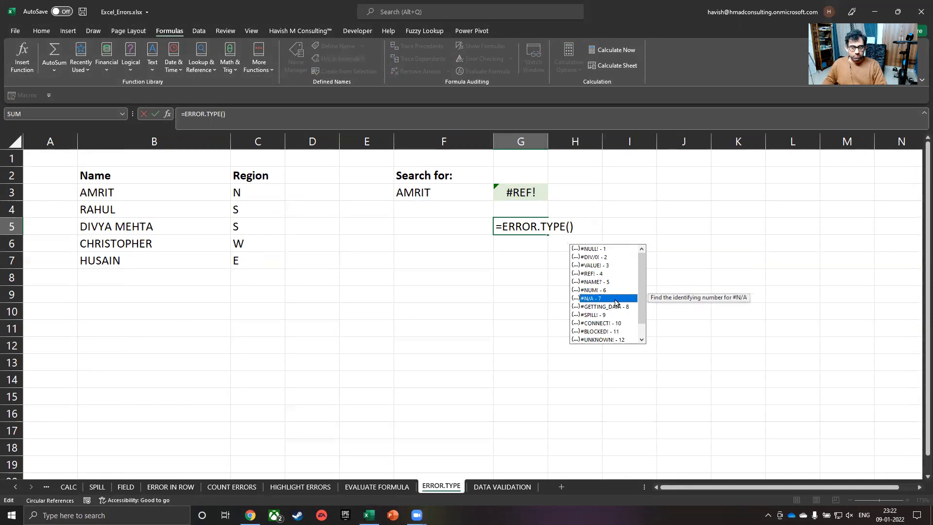
key("Escape")
key("Escape")
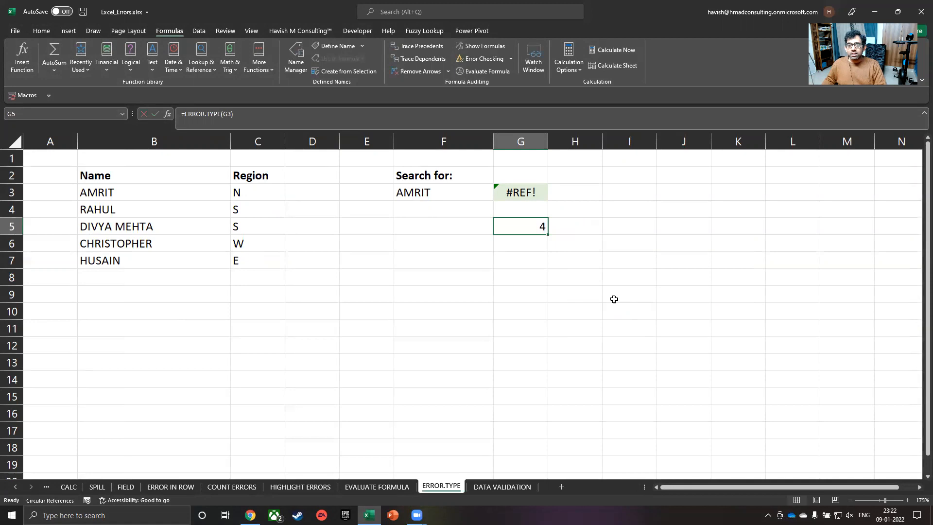
- Replace the lookup name in F3 with an uppercase name missing from the list, and check the error number in G5
key("Left")
key("Up")
key("Up")
type("HAVIS")
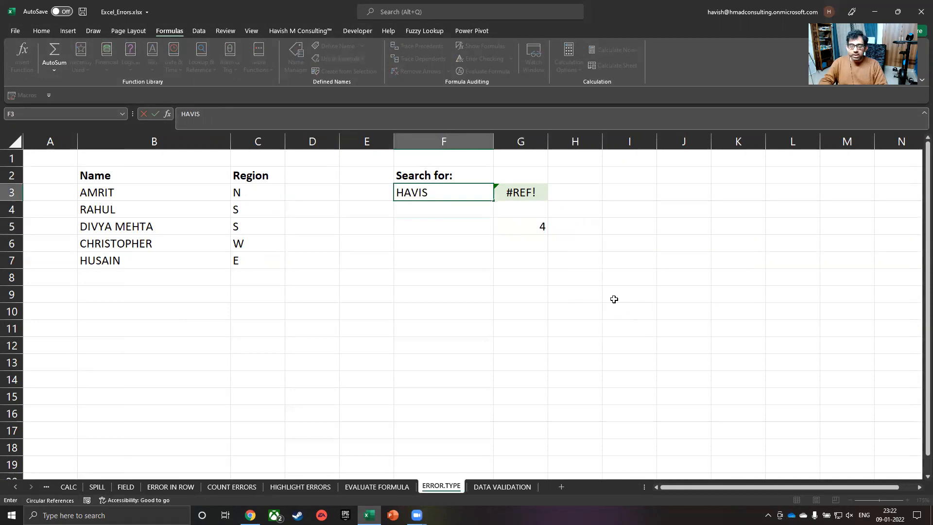
key("Return")
key("Up")
key("Right")
key("Down")
key("Down")
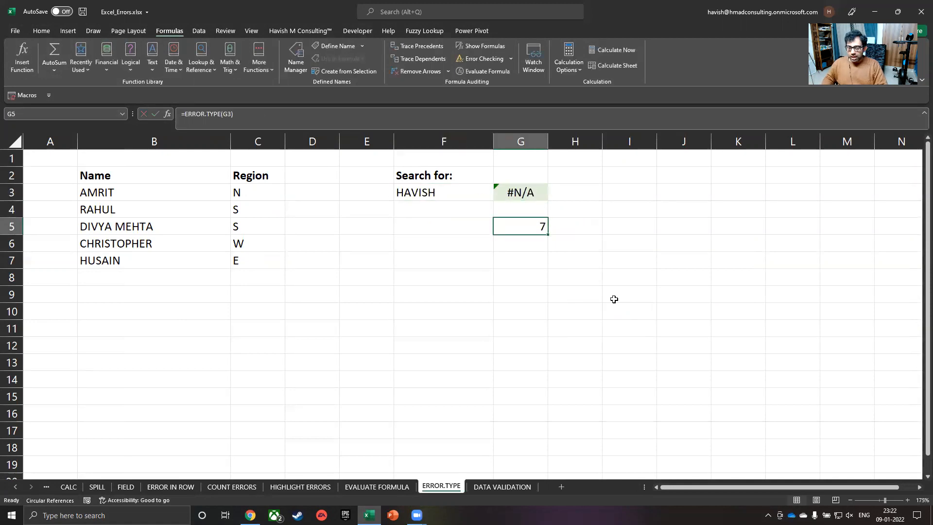
- Clear the formula in G5 and start a new VLOOKUP in G3 with F3 as the lookup value
key("Delete")
key("Up")
key("Up")
type("=I")
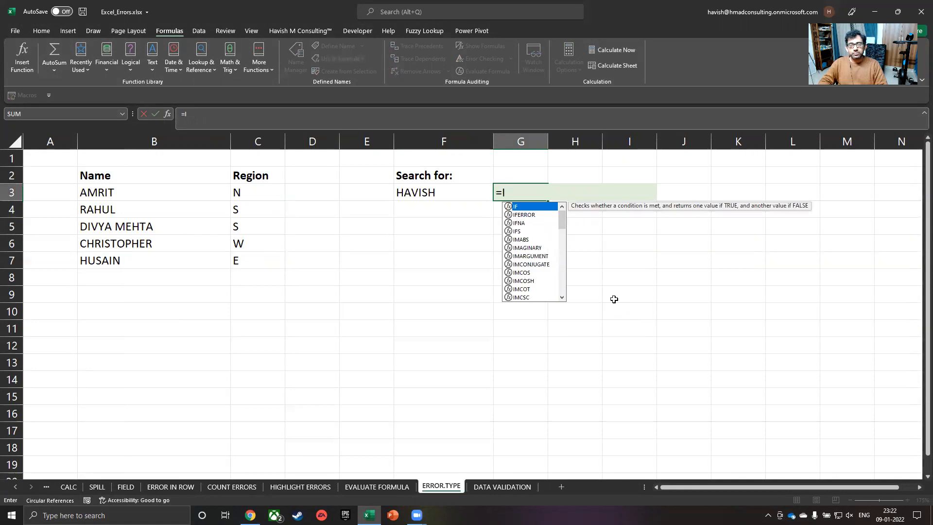
key("BackSpace")
type("VLO")
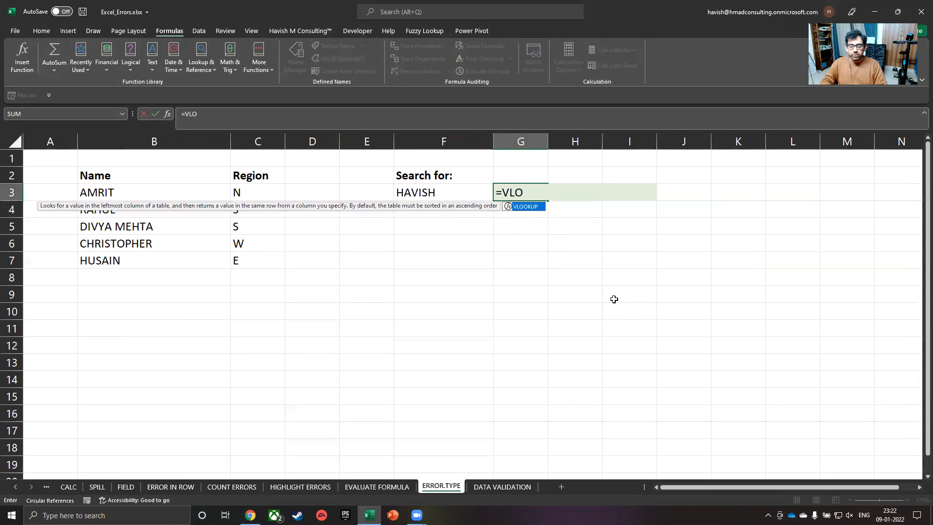
key("Tab")
left_click(572, 194)
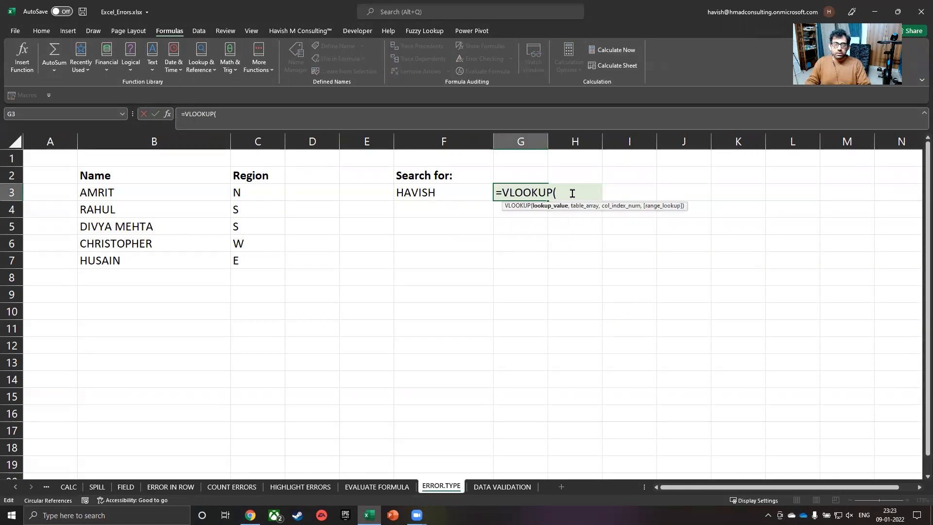
left_click(475, 196)
type(",")
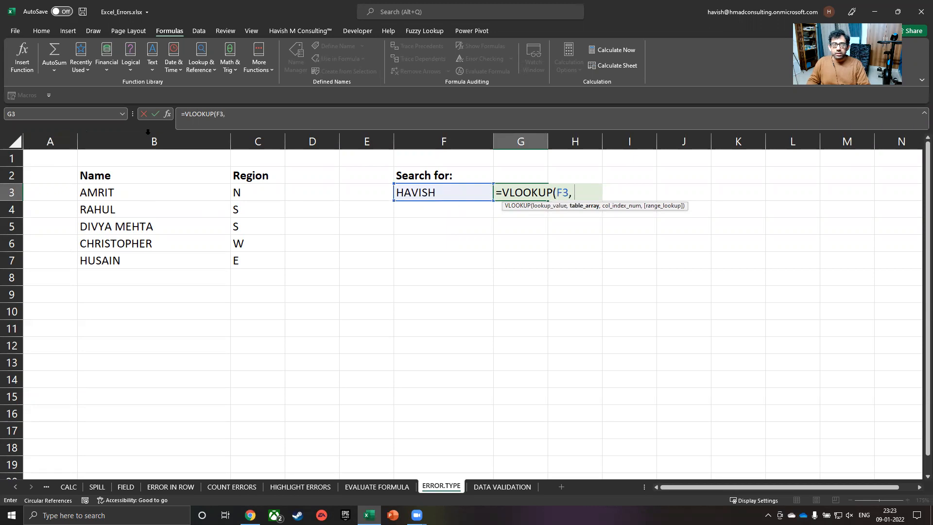
- Complete the VLOOKUP in G3 with table B:C, column index 3 and FALSE for an exact match
left_click_drag(149, 141, 304, 177)
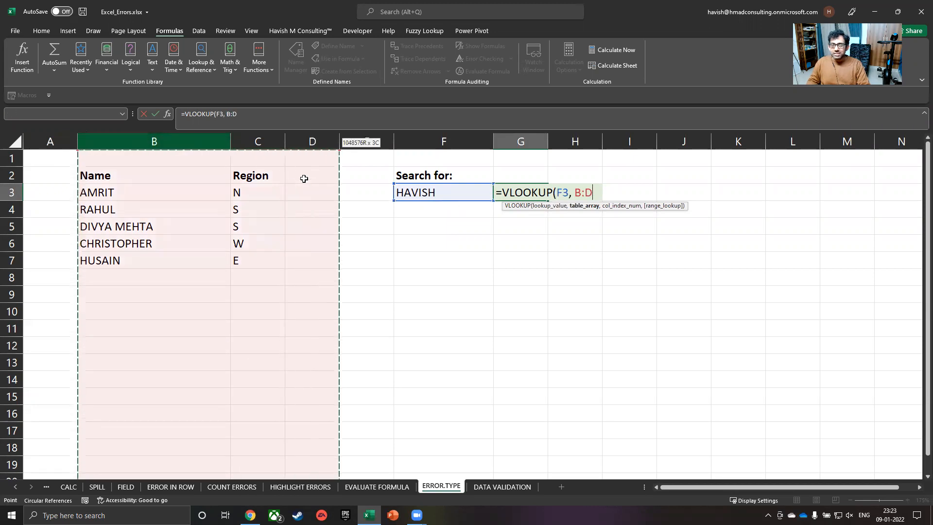
type(",")
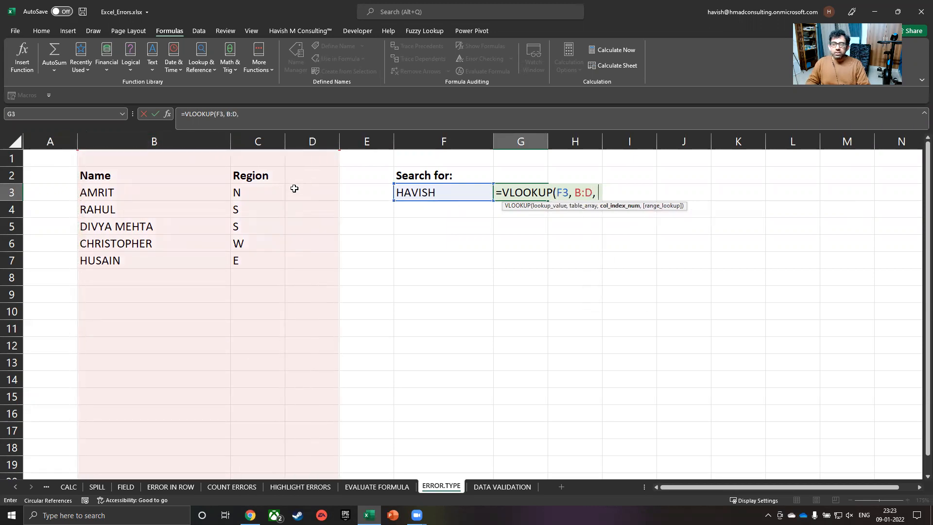
key("BackSpace")
key("BackSpace")
key("BackSpace")
type("c,")
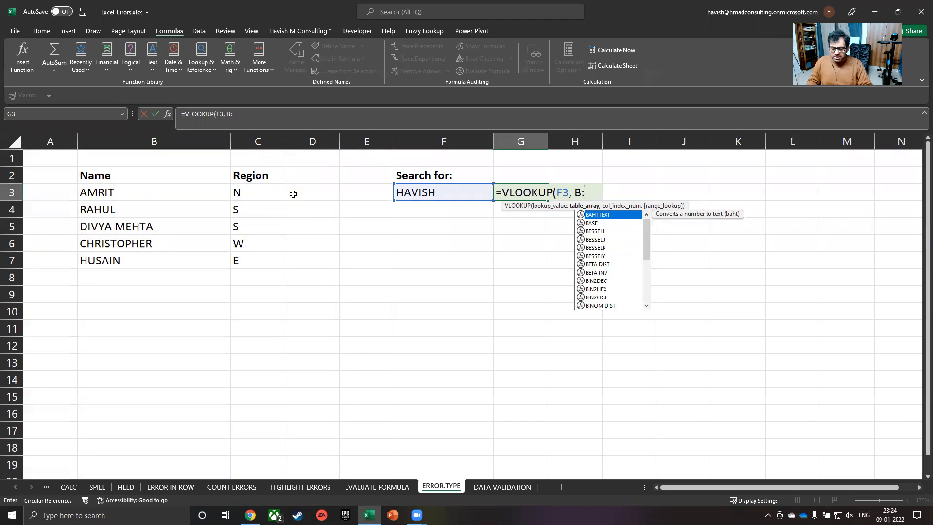
type(" 3,")
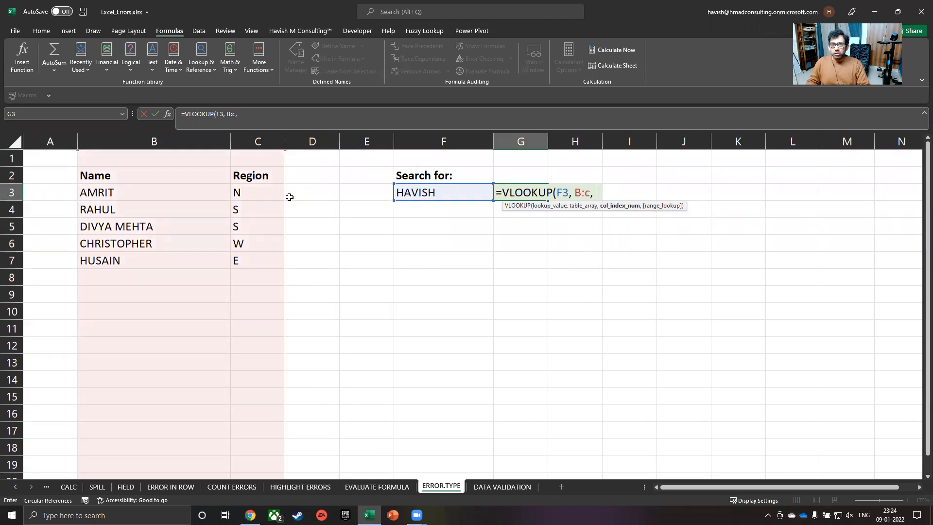
type(" FALSE")
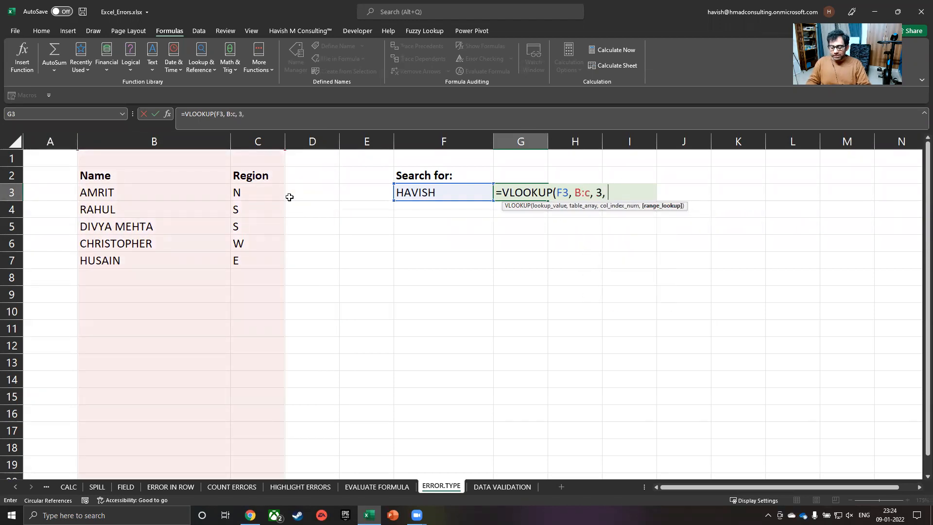
type(")")
key("Return")
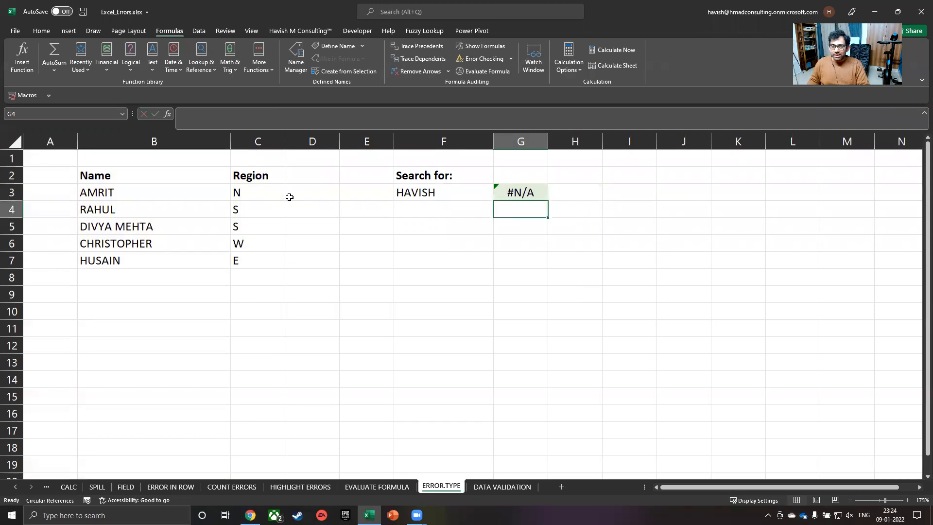
- Insert an opening IFS( in front of the VLOOKUP in G3, keeping the rest of the formula intact
key("Up")
key("F2")
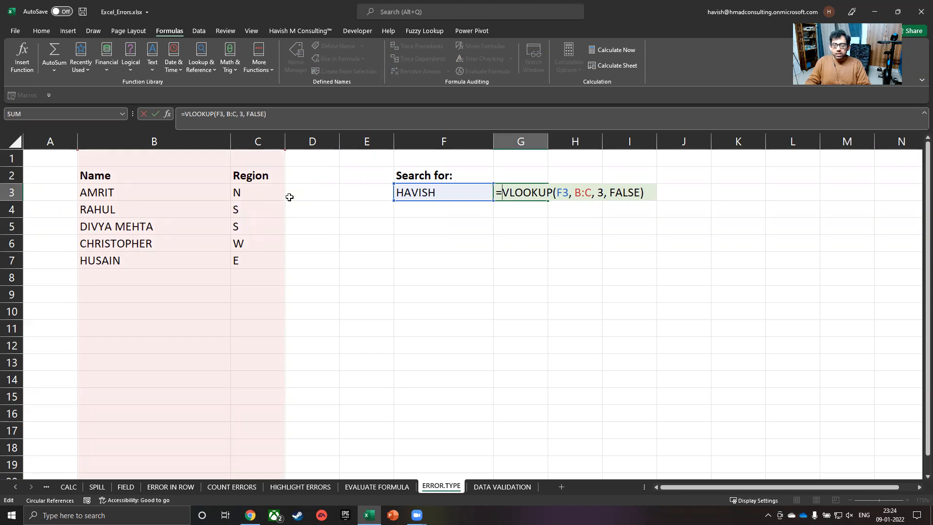
type("IFS")
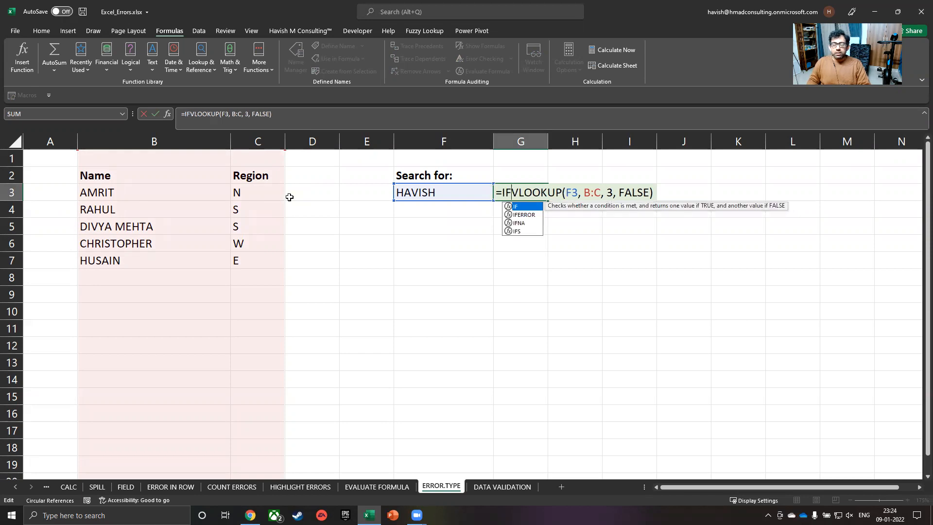
type("(")
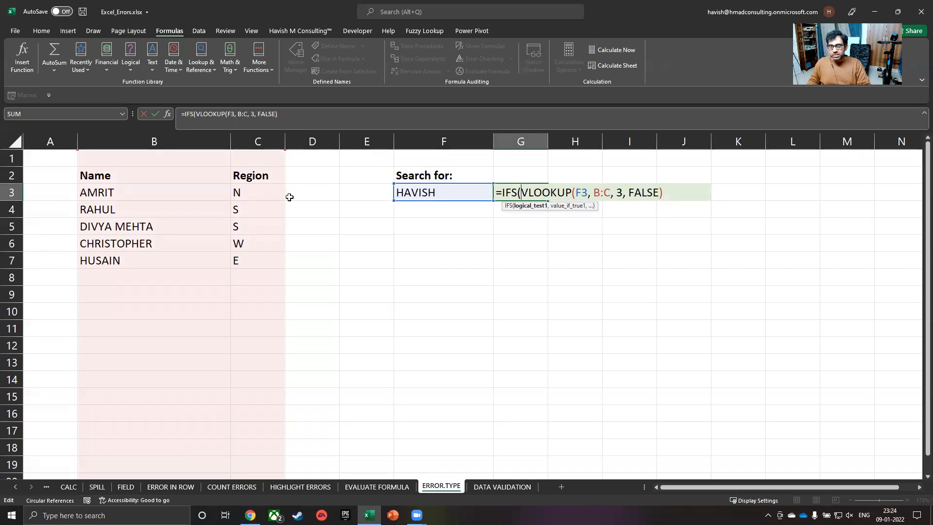
key("F2")
key("End")
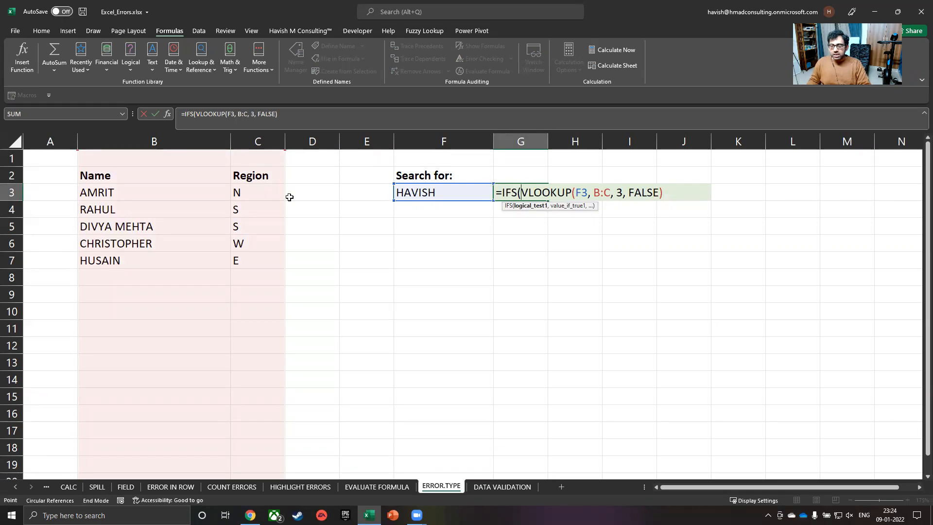
key("End")
key("Right")
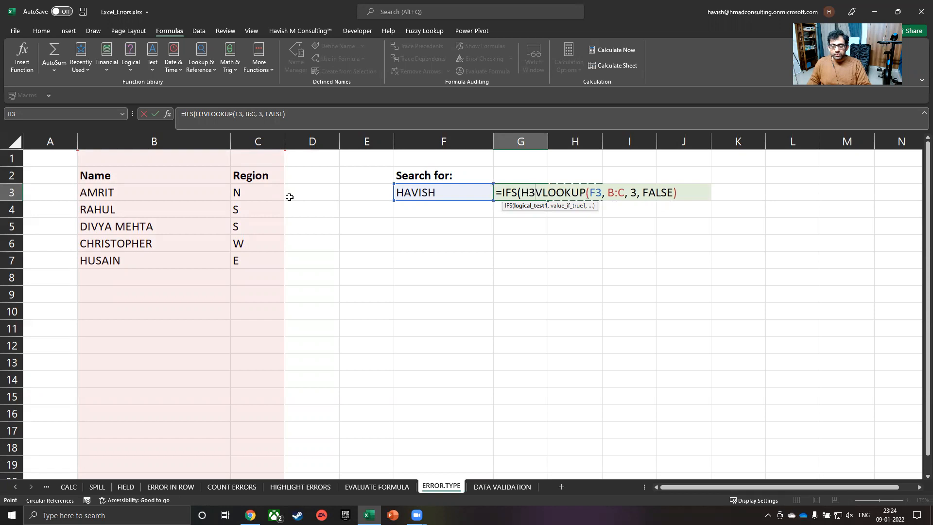
key("BackSpace")
key("BackSpace")
key("shift+End")
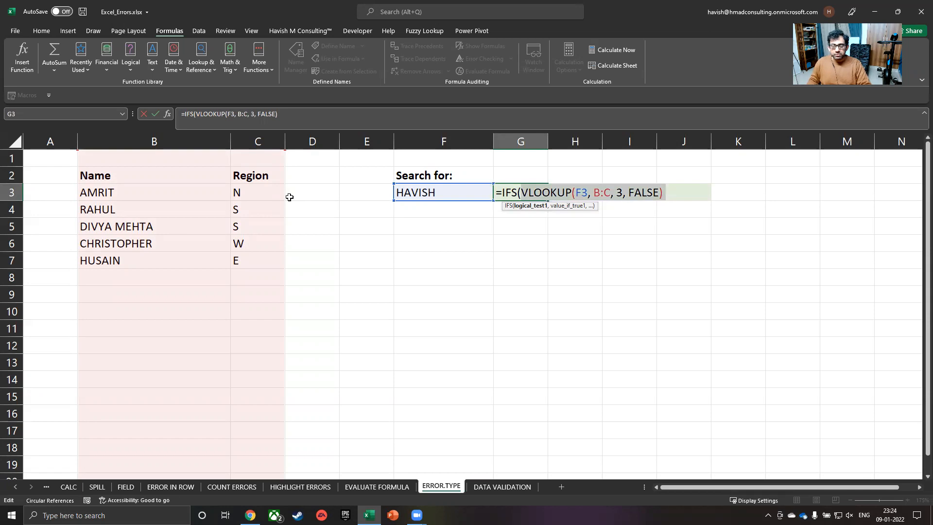
key("Right")
type("ISERR")
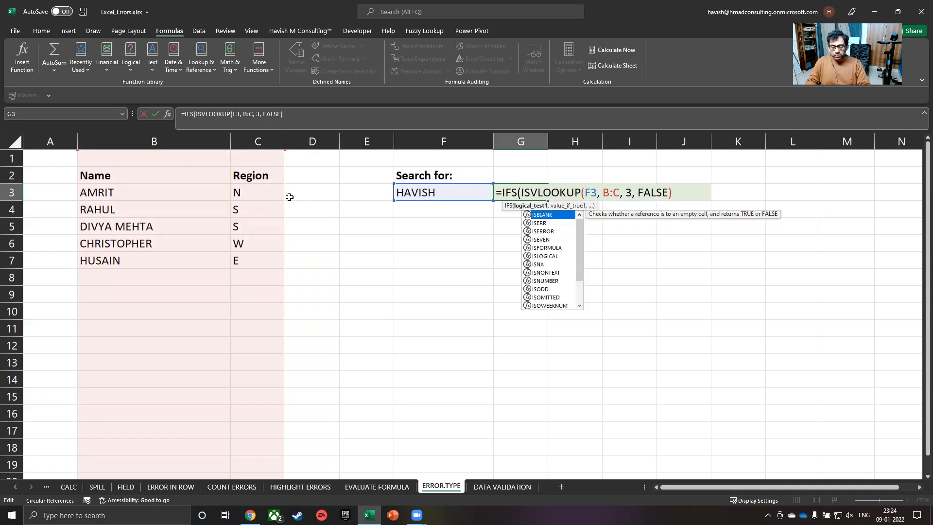
key("Tab")
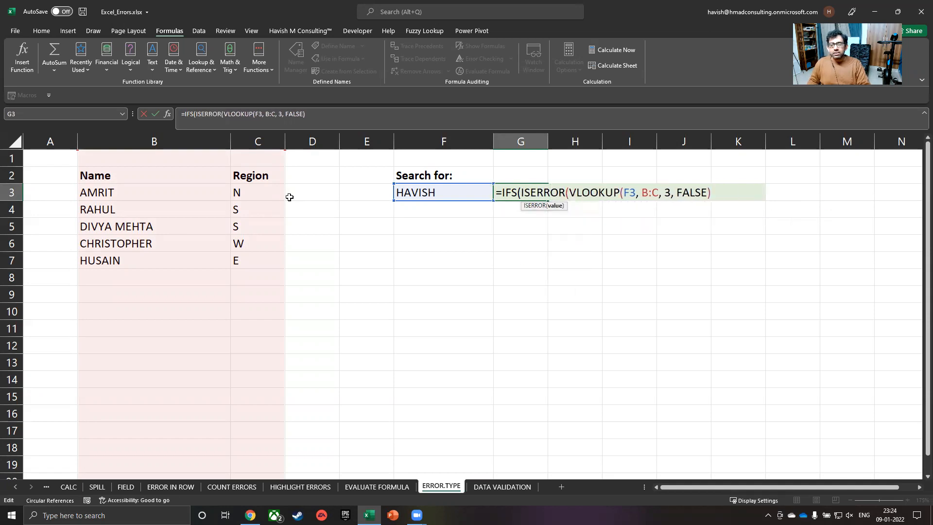
key("BackSpace")
key("BackSpace")
key("BackSpace")
key("BackSpace")
key("BackSpace")
key("BackSpace")
key("BackSpace")
key("BackSpace")
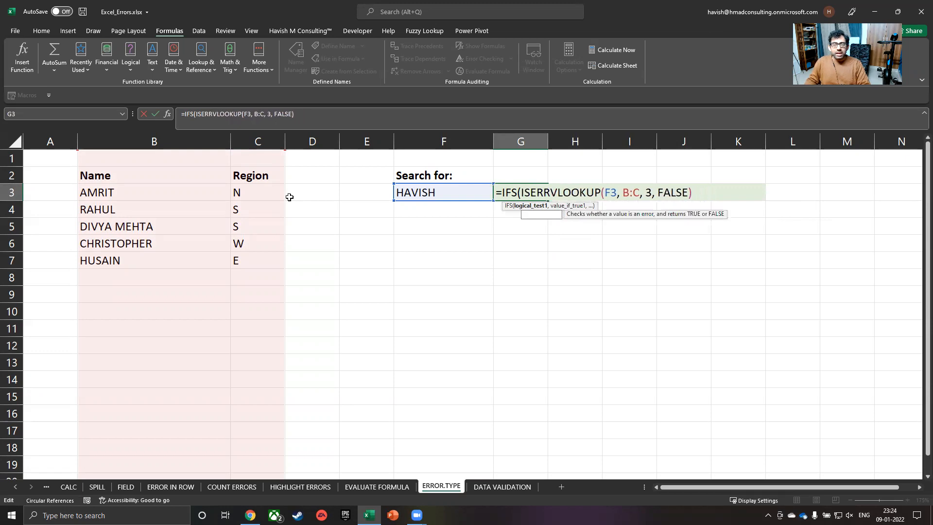
- Wrap the VLOOKUP in ERROR.TYPE and compare it with 7 as the first IFS test in G3
type("ERROR.")
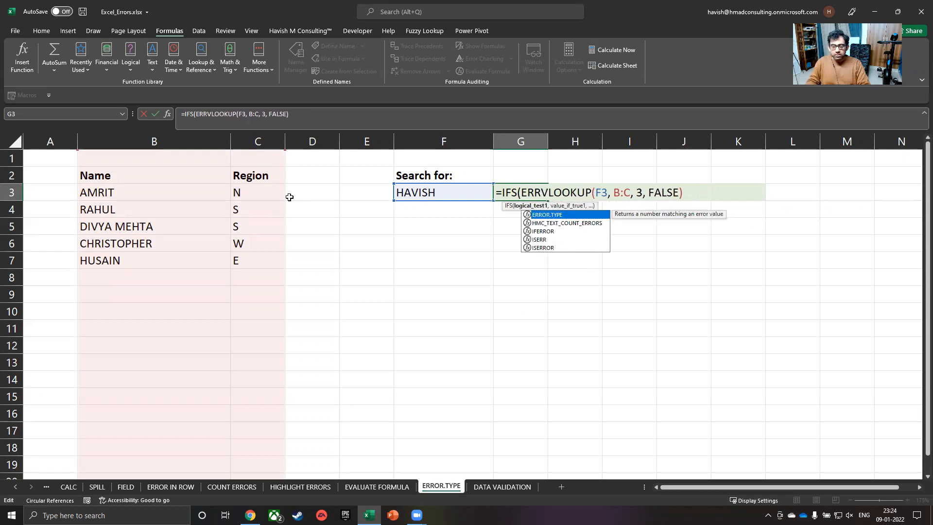
key("Tab")
key("End")
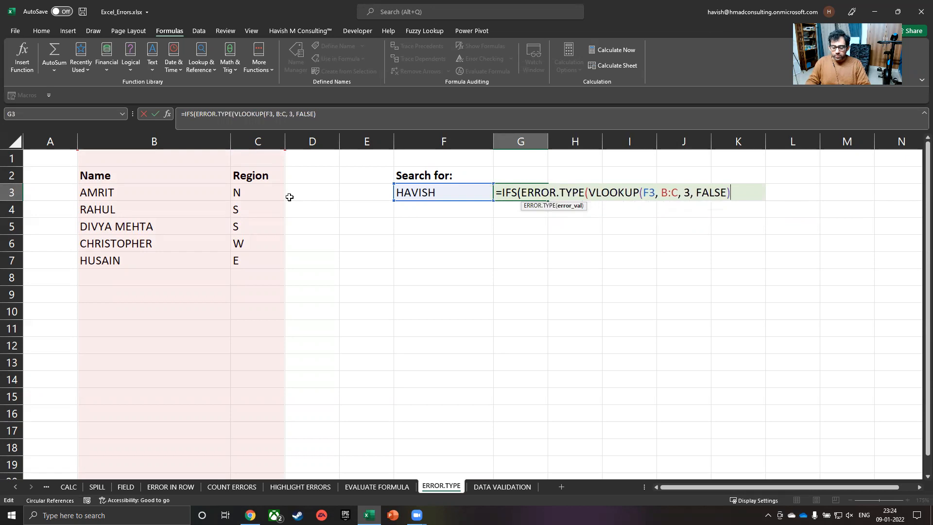
type(") = 7,")
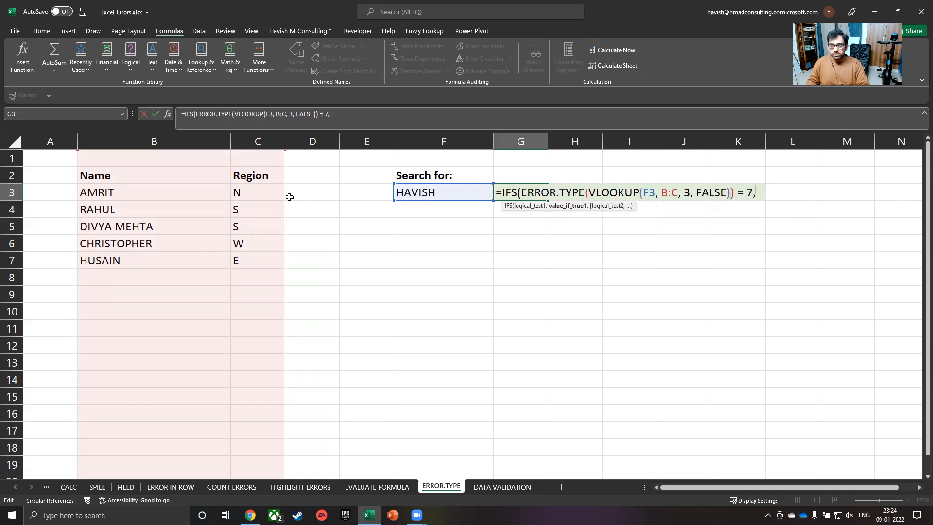
- Return "Value Not Found" when the IFS test in G3 is true, and enter the formula
type(" \"")
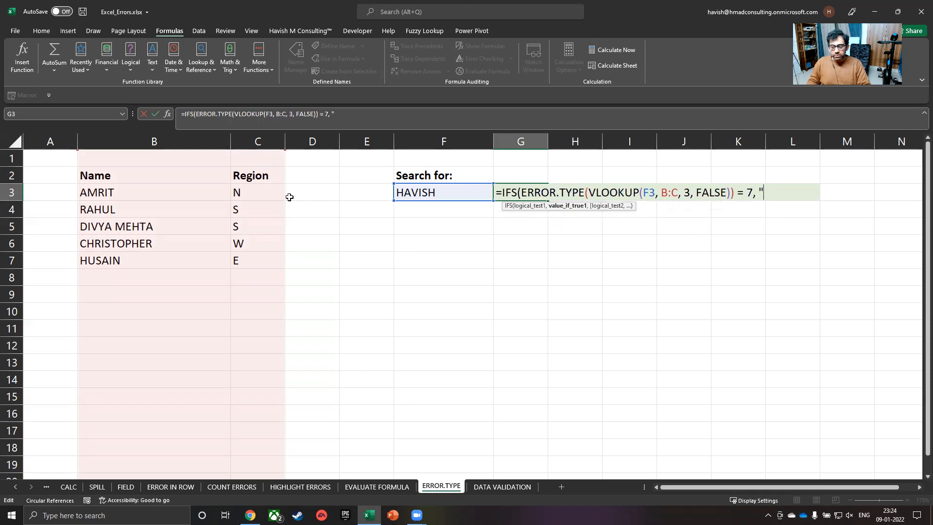
type("\"v")
key("BackSpace")
key("BackSpace")
type("v")
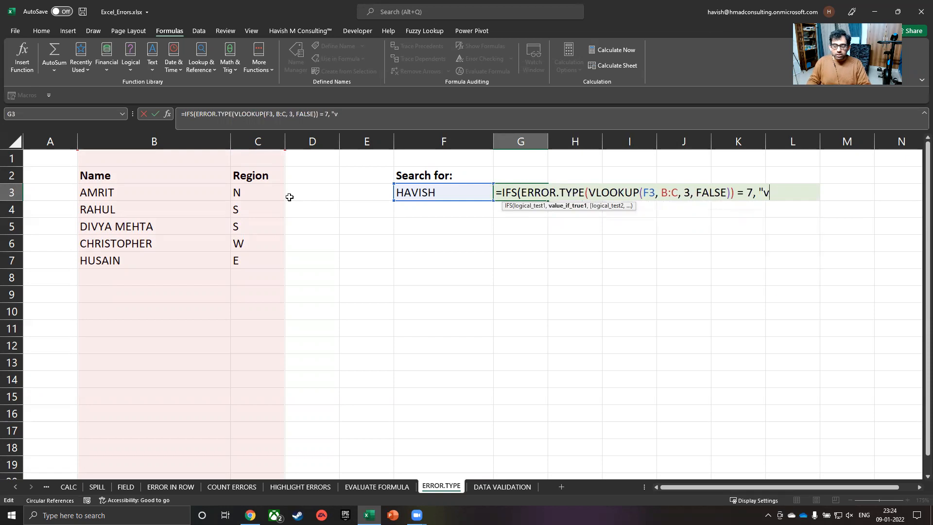
type("AValue ")
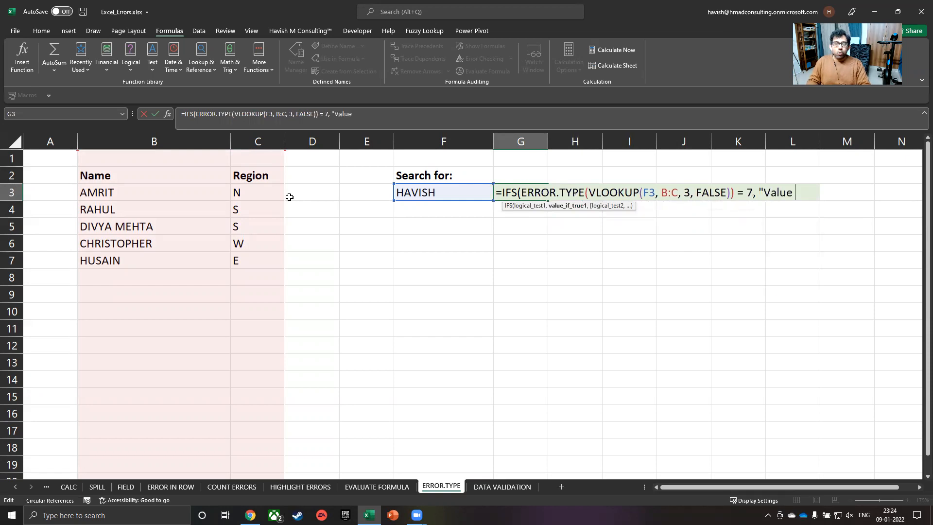
type("Not Found")
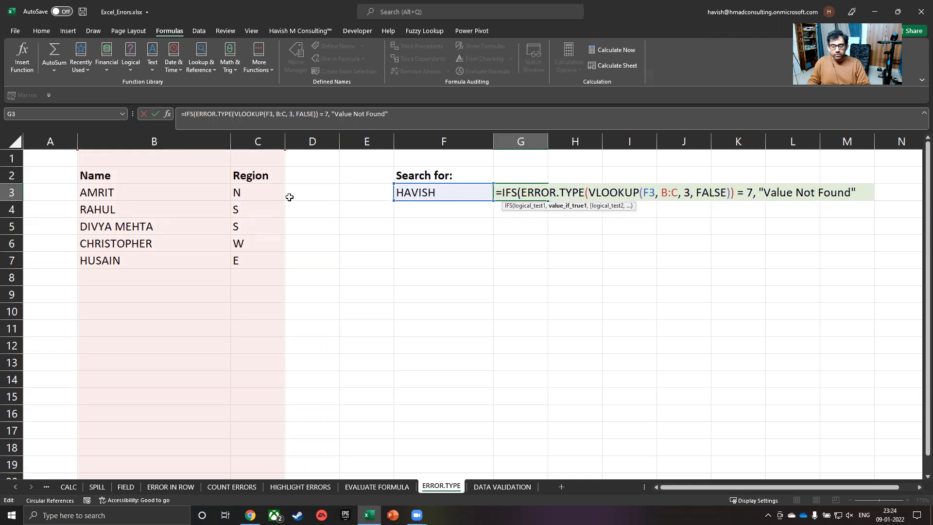
type("\")")
key("Return")
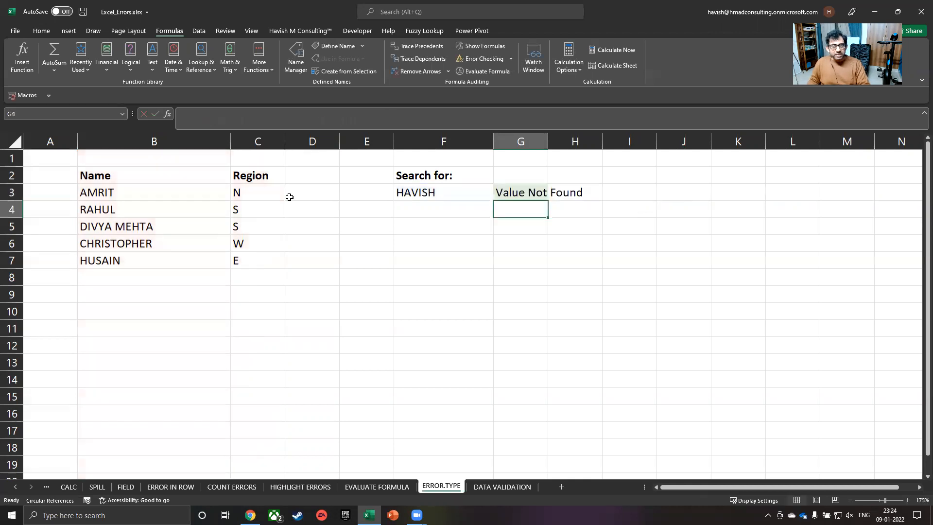
- Reopen the G3 formula, move IFS to its own line, and open a LET function after the equals sign
key("Up")
key("F2")
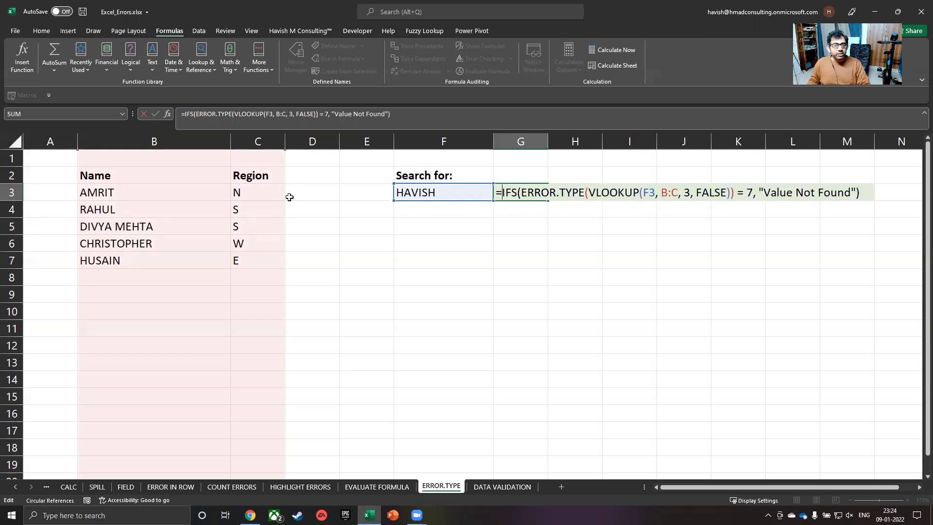
key("alt+Return")
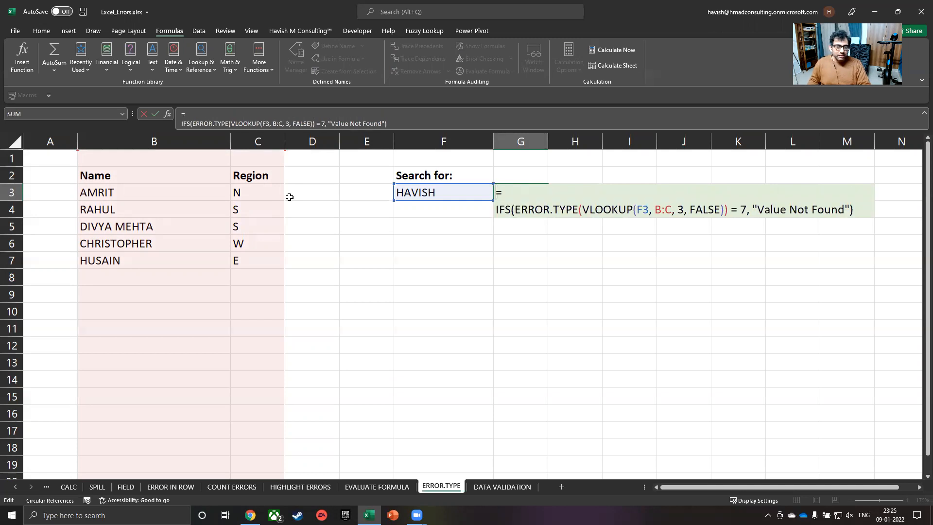
type("let(")
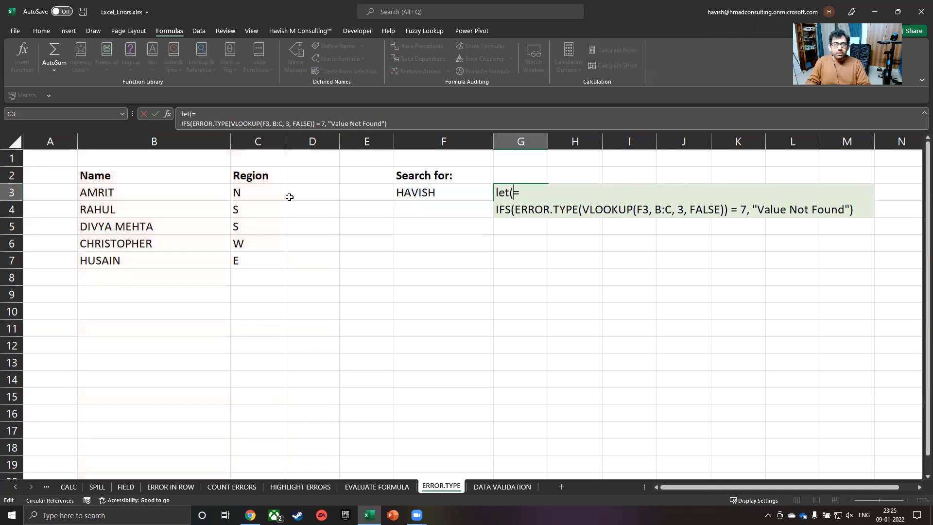
key("BackSpace")
key("BackSpace")
key("BackSpace")
key("BackSpace")
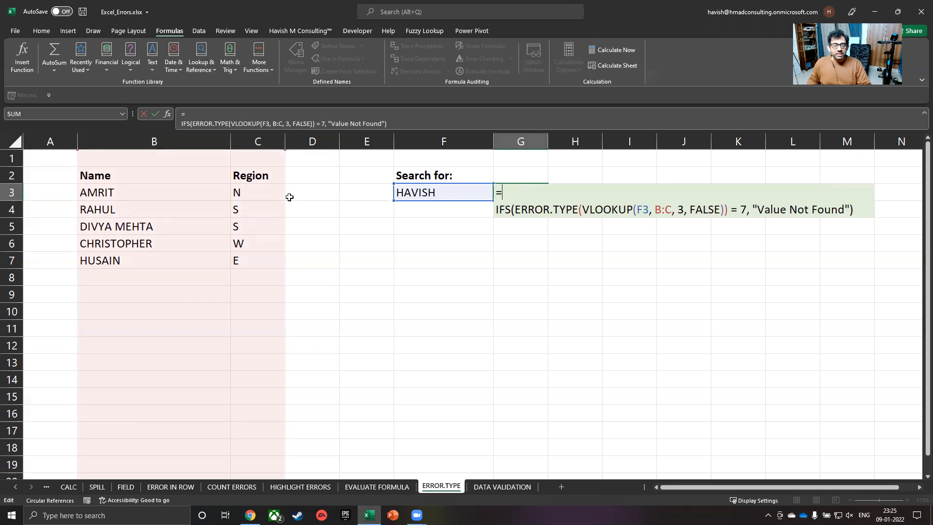
type("let(")
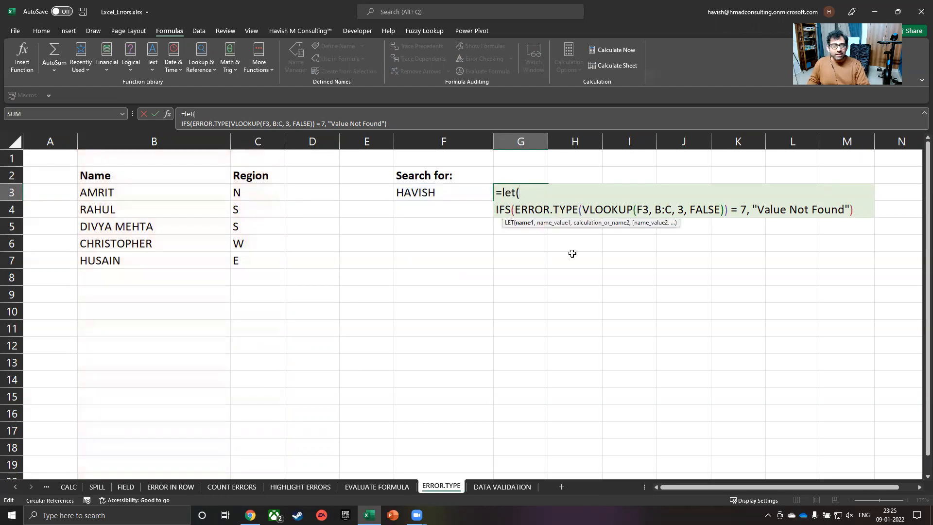
- Copy ERROR.TYPE(VLOOKUP(F3, B:C, 3, FALSE)) from the IFS test into the opening of the LET function in G3
left_click_drag(586, 210, 696, 210)
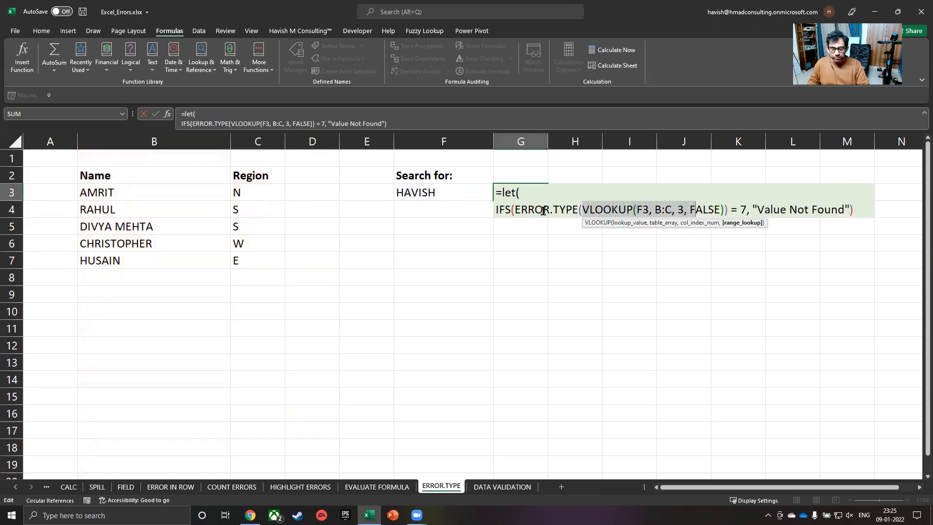
left_click(522, 210)
left_click_drag(514, 210, 735, 210)
key("ctrl+c")
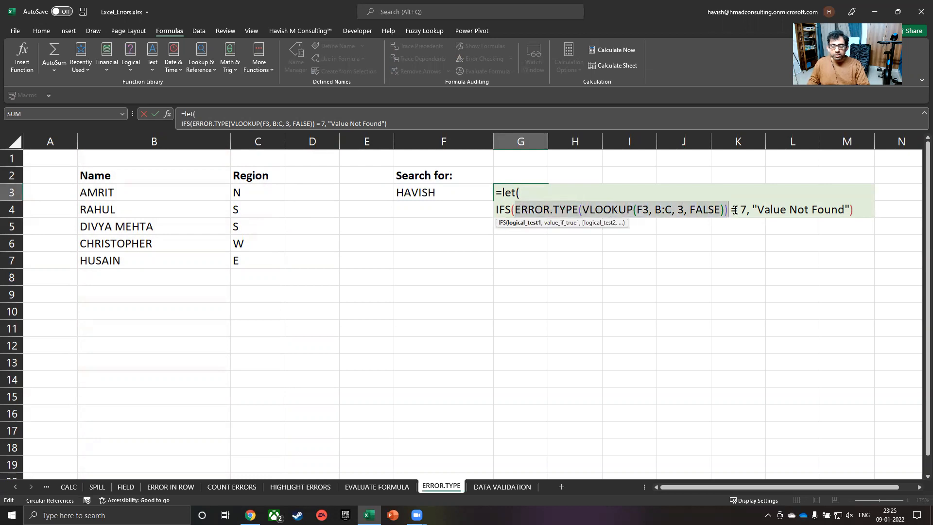
left_click(735, 210)
key("ctrl+v")
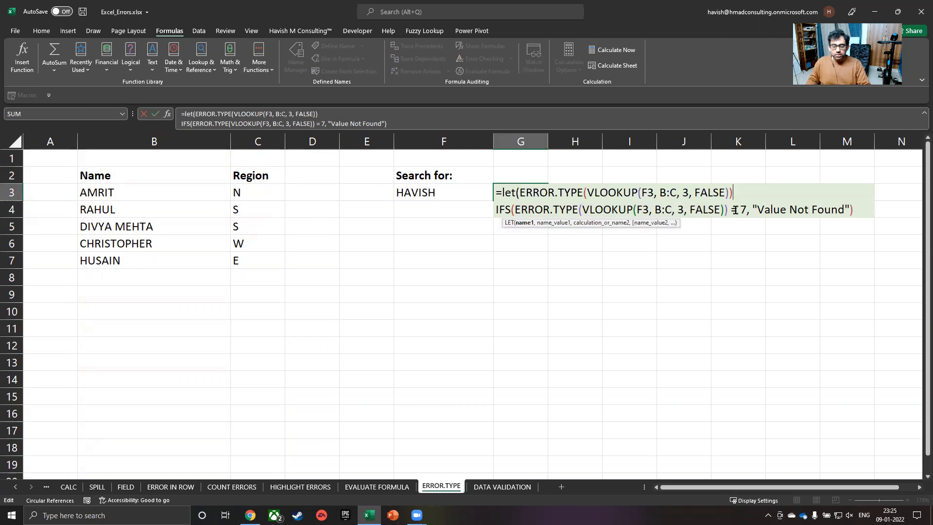
- Add error_code as the first LET name in G3, with the ERROR.TYPE expression on the following line
left_click(522, 193)
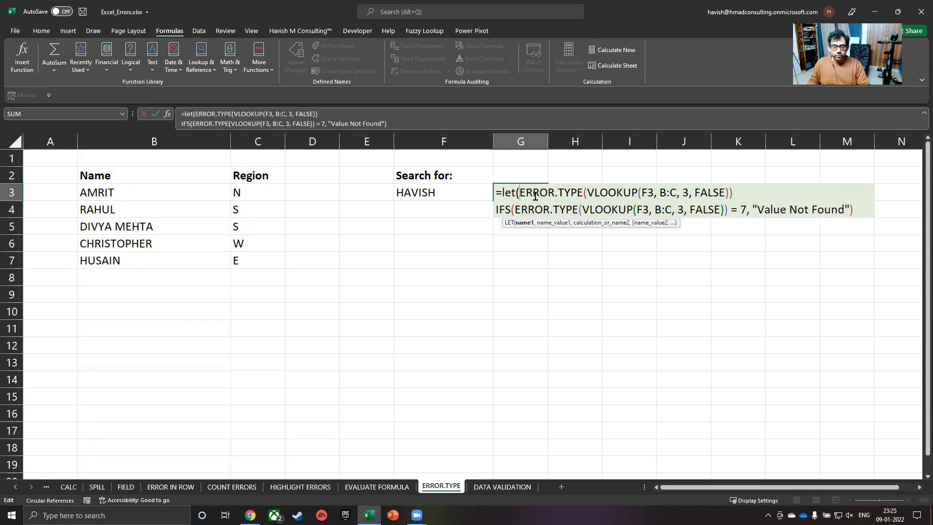
type("error")
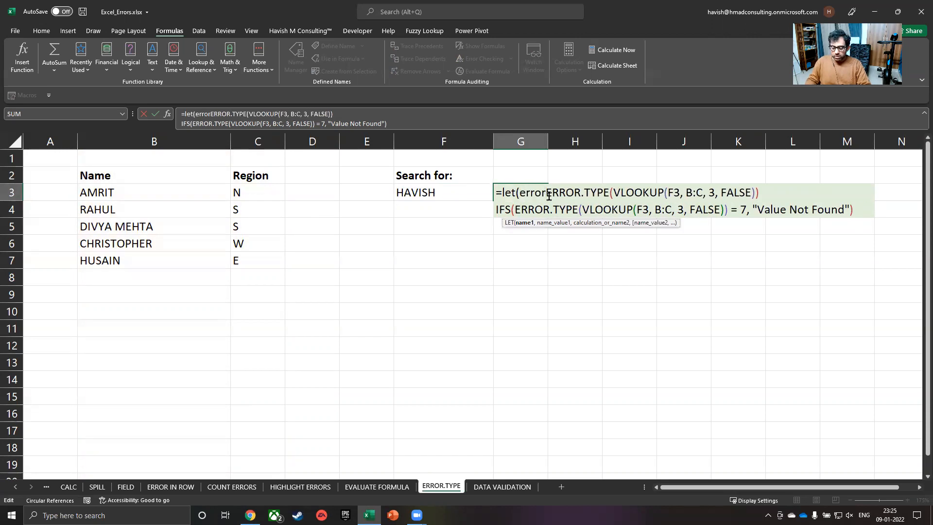
type("_code,")
key("alt+Return")
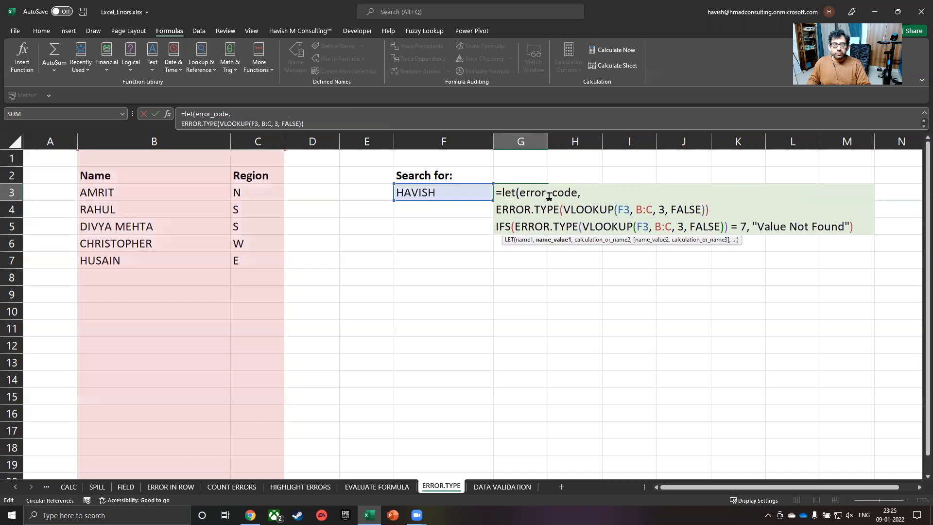
- End the ERROR.TYPE expression in the LET function with a comma and add blank lines before IFS
key("Down")
key("Left")
key("Right")
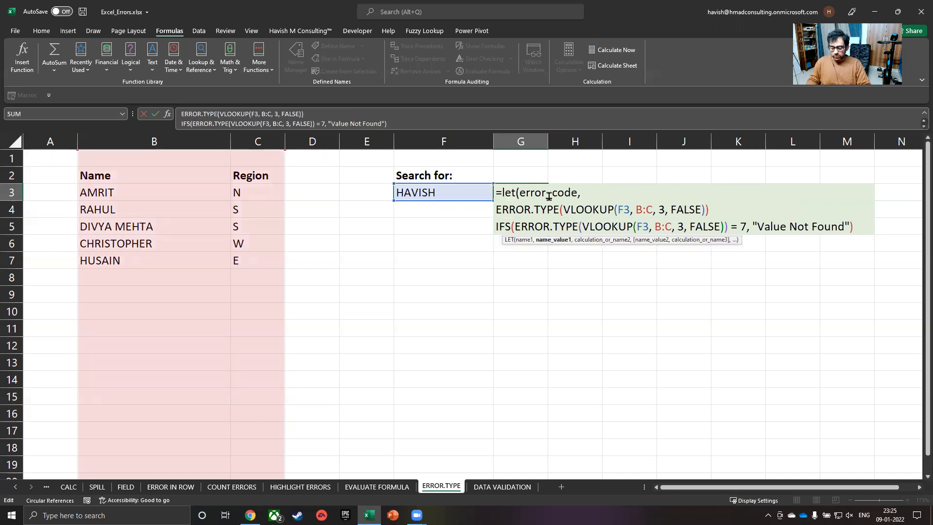
type(",")
key("alt+Return")
key("alt+Return")
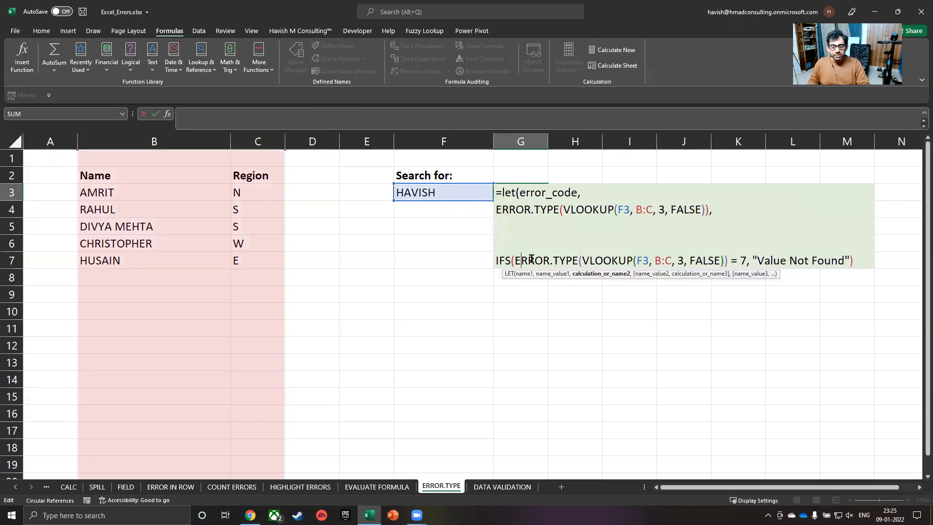
- Replace ERROR.TYPE(VLOOKUP(F3, B:C, 3, FALSE)) in the IFS test with error_code
left_click_drag(515, 263, 725, 260)
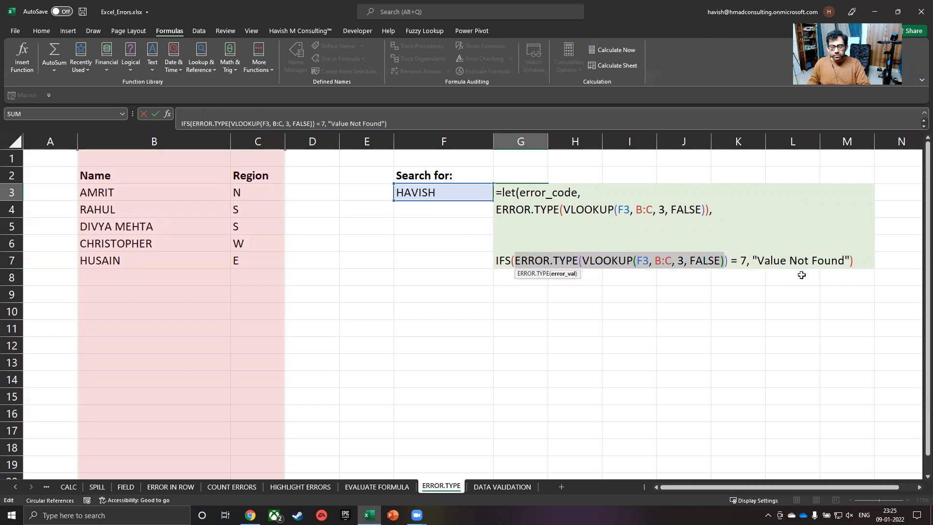
type("err")
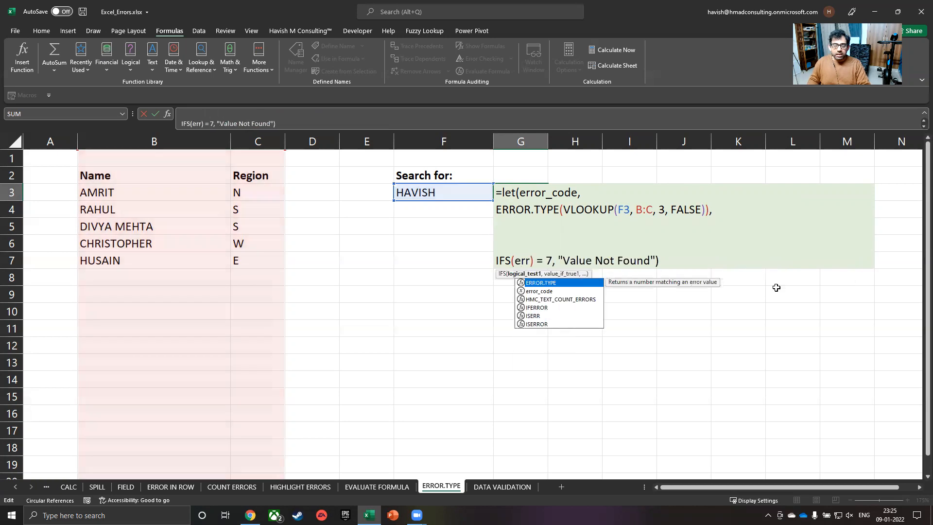
key("Down")
key("Tab")
key("Delete")
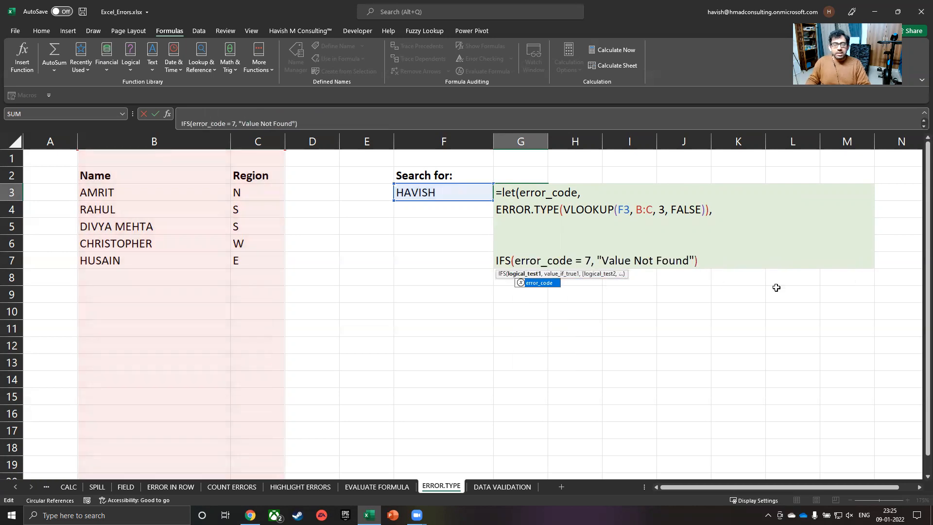
- Extend the IFS after "Value Not Found" with a second test on a new line, error_code = 4
key("Right")
key("Right")
key("Right")
key("Right")
key("Right")
key("End")
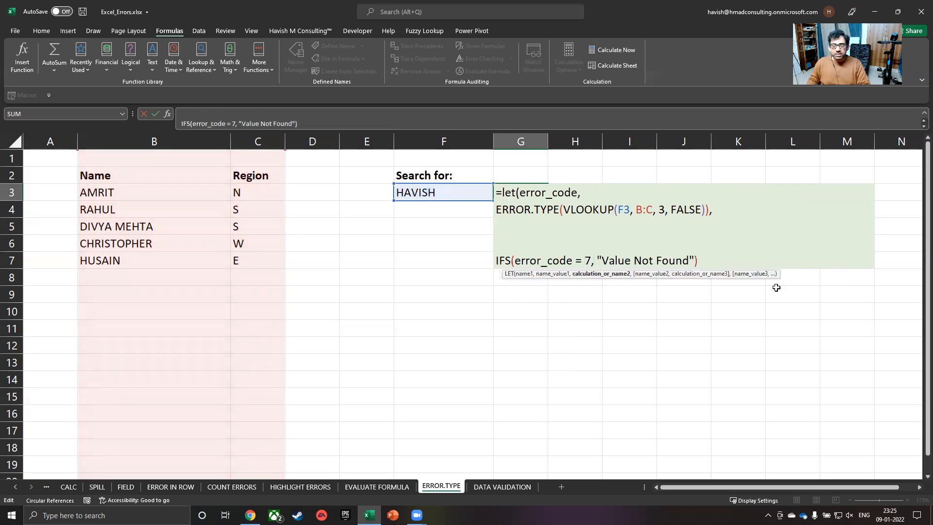
key("BackSpace")
type(",")
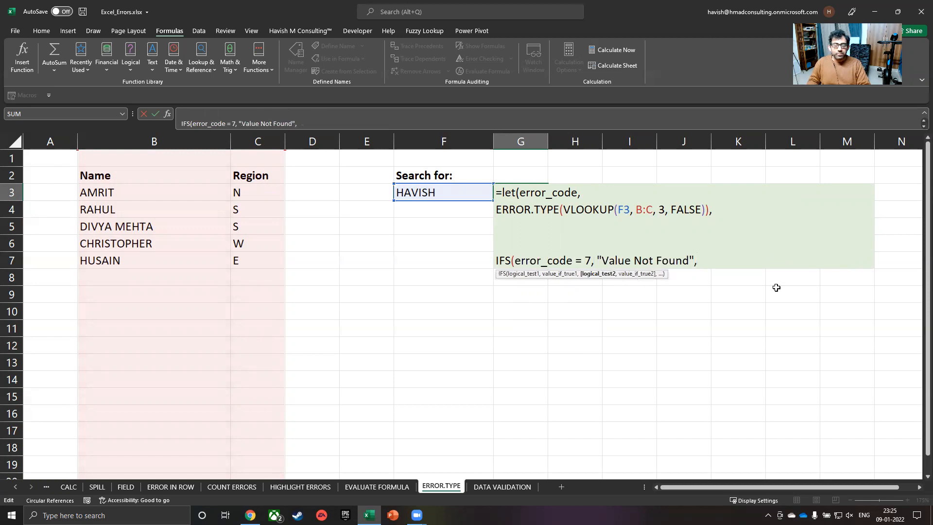
key("alt+Return")
type("ero")
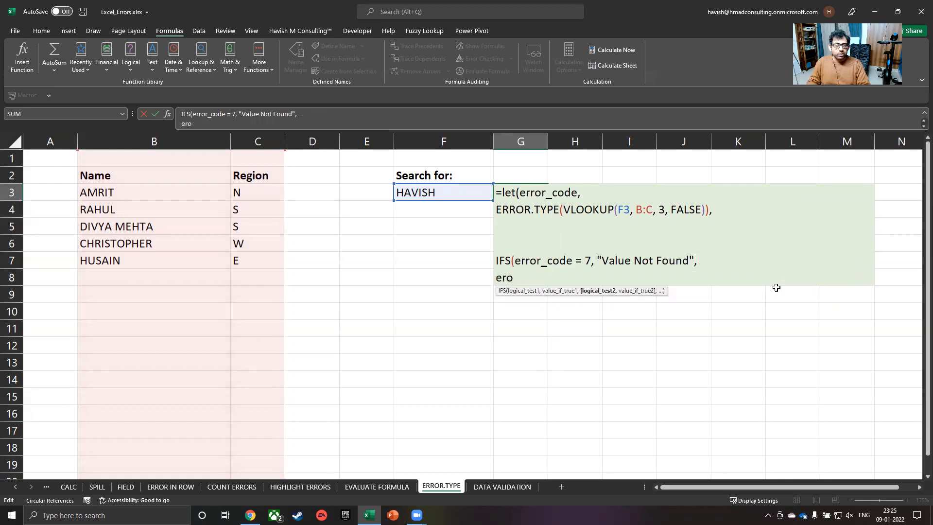
key("BackSpace")
type("ro")
key("Tab")
type("=")
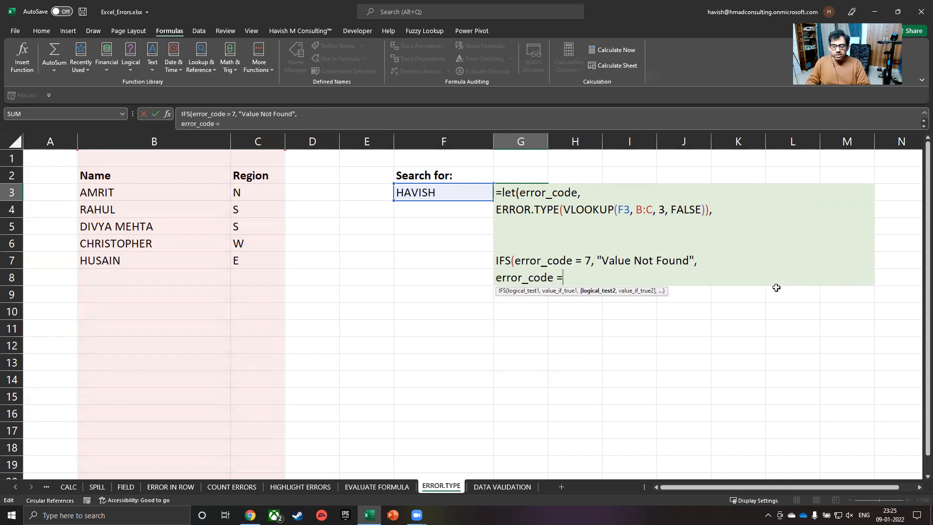
type(" 4,")
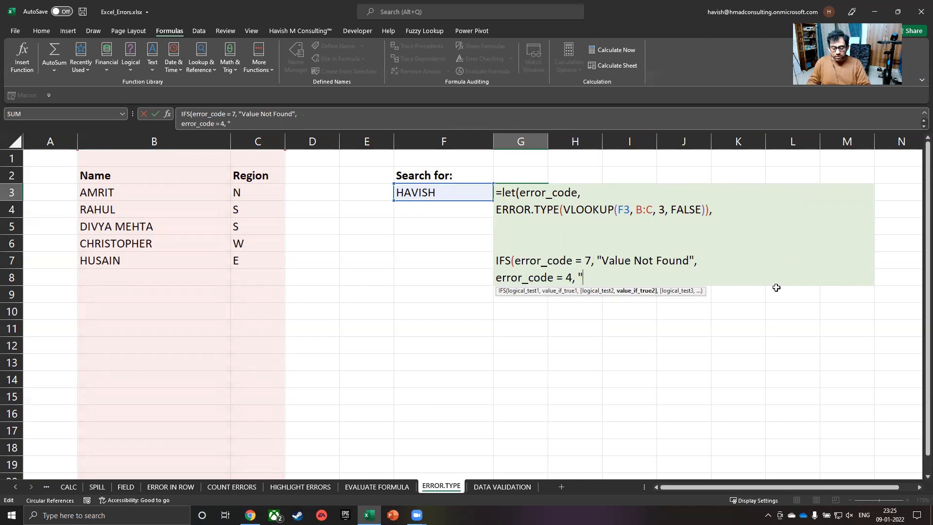
- Return "Column not correct" for the second IFS test and close the IFS function
type("\"Collumn ")
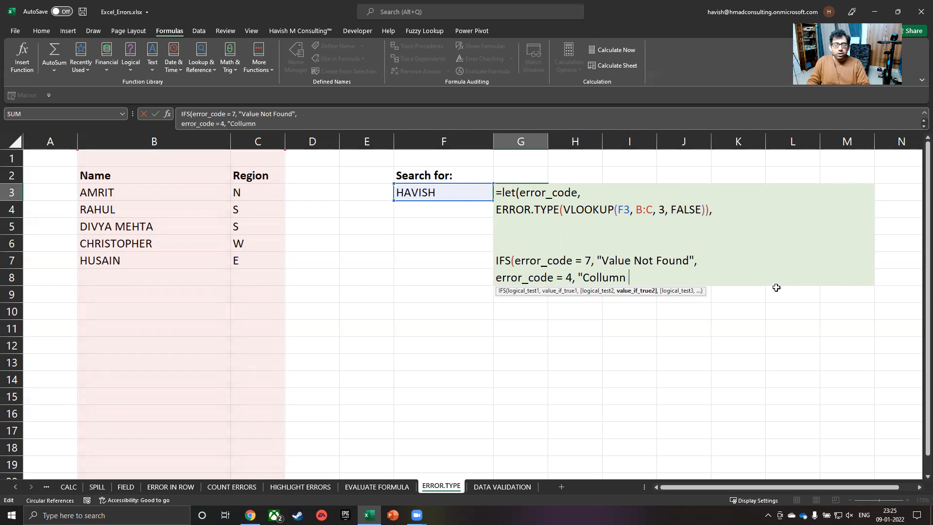
type("not corre")
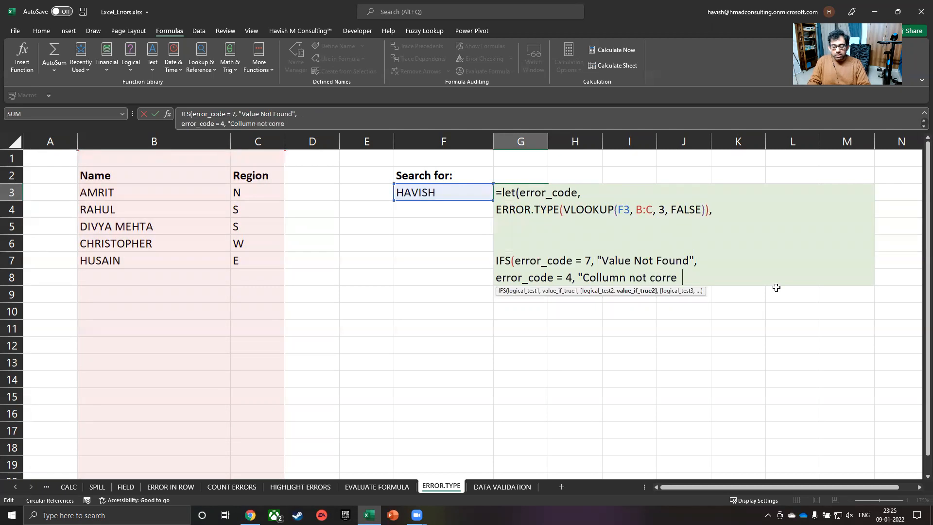
type("ct\")")
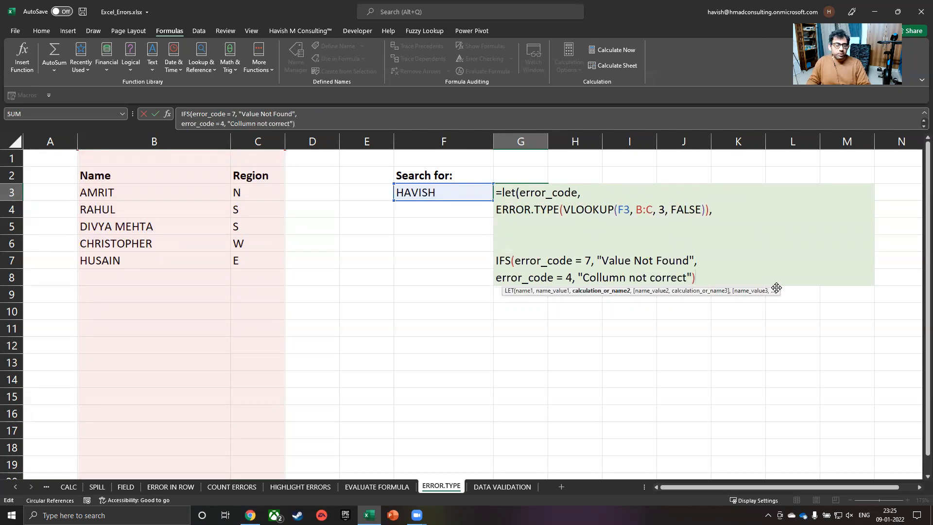
left_click(602, 278)
key("BackSpace")
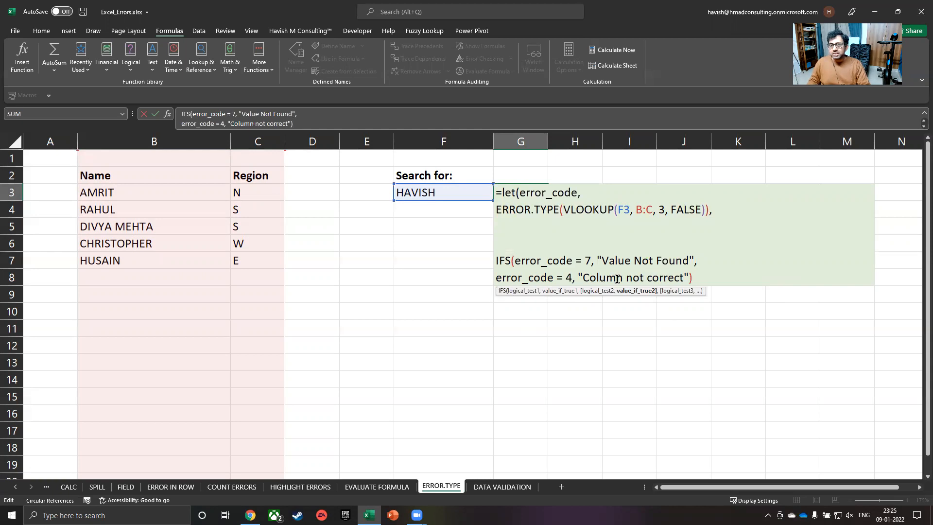
- Close the LET function, enter the formula in G3, and widen column G to fit the message
left_click(696, 275)
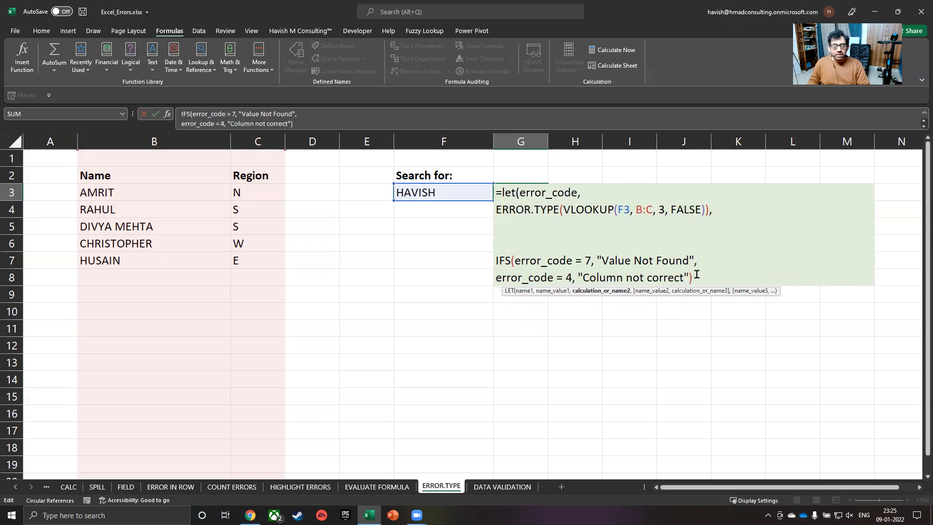
type(")")
key("Return")
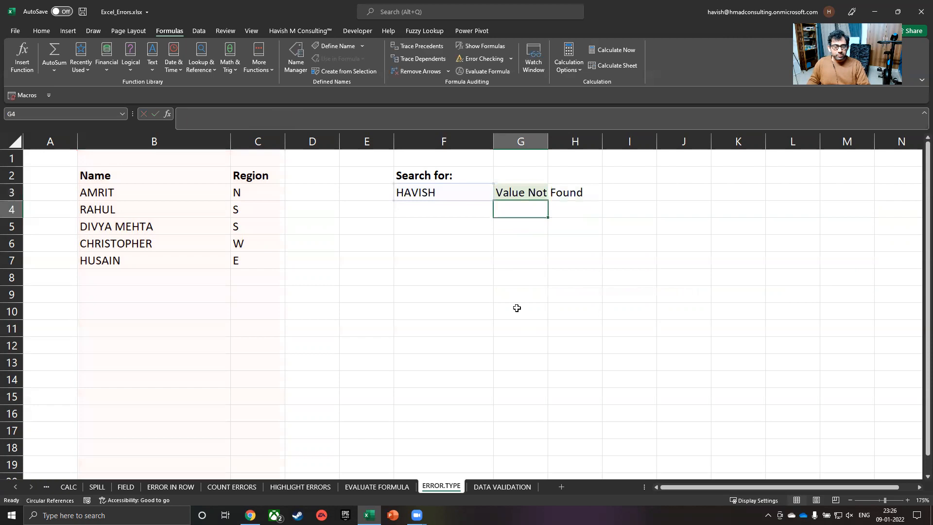
left_click_drag(549, 142, 668, 142)
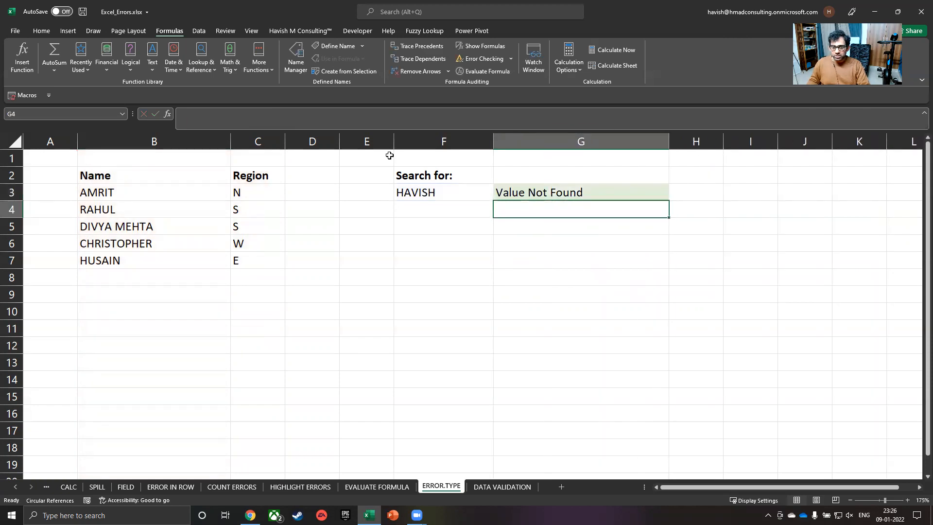
- Test the G3 formula by entering the first listed name in uppercase in F3, and undo the entry
left_click(449, 196)
type("amrit")
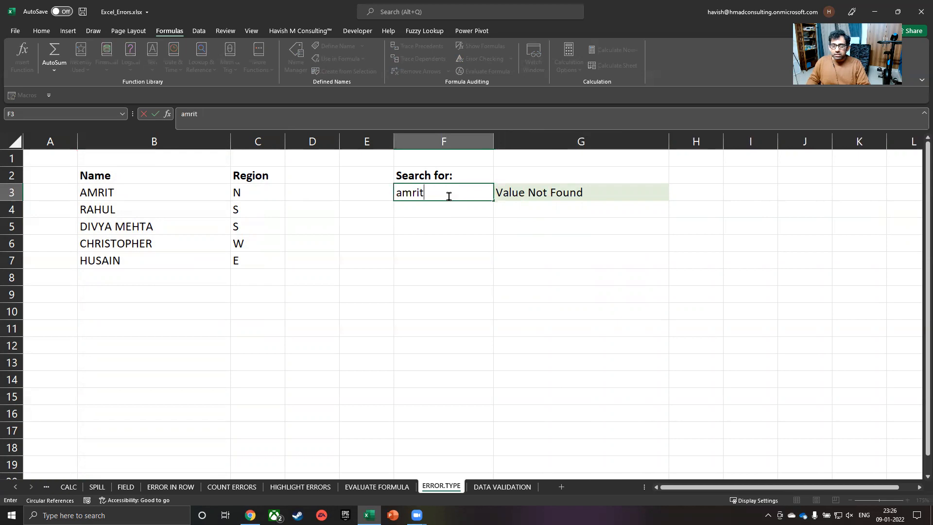
key("Escape")
type("AMRIT")
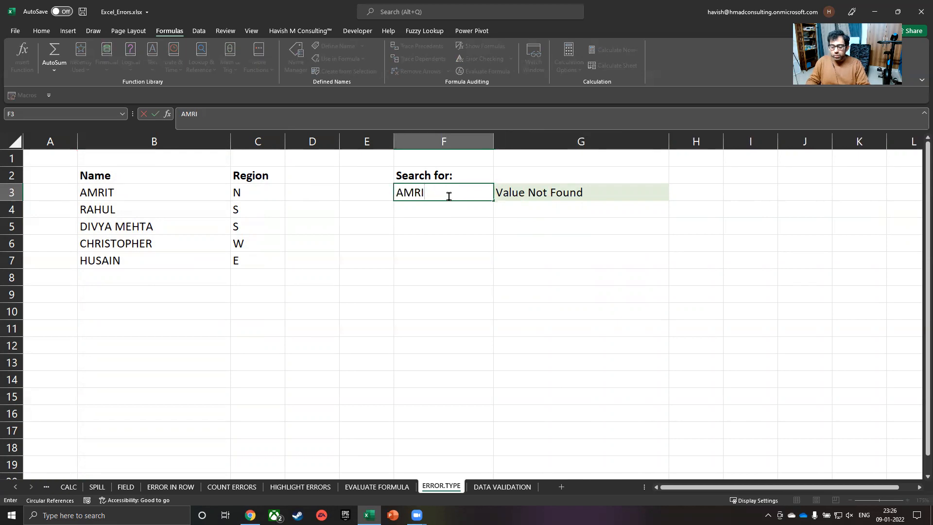
key("Return")
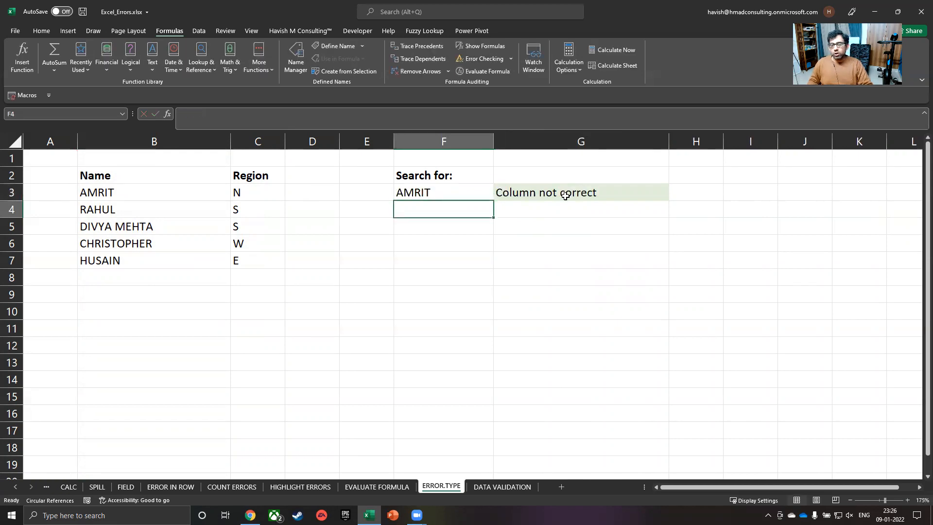
key("ctrl+z")
- Open the LET formula in G3 to review it, and close it without changes
left_click(565, 195)
key("F2")
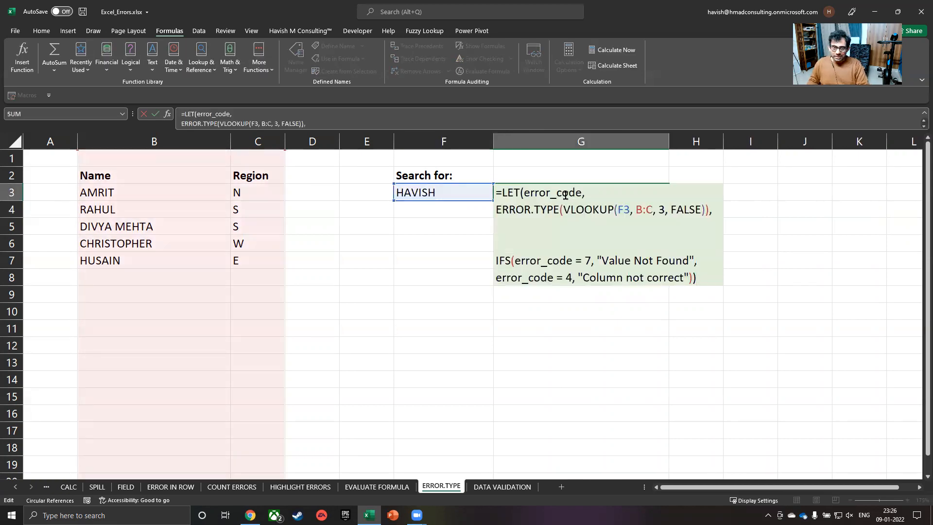
key("Escape")
- Go to the DATA VALIDATION sheet and widen column B slightly
key("ctrl+Page_Down")
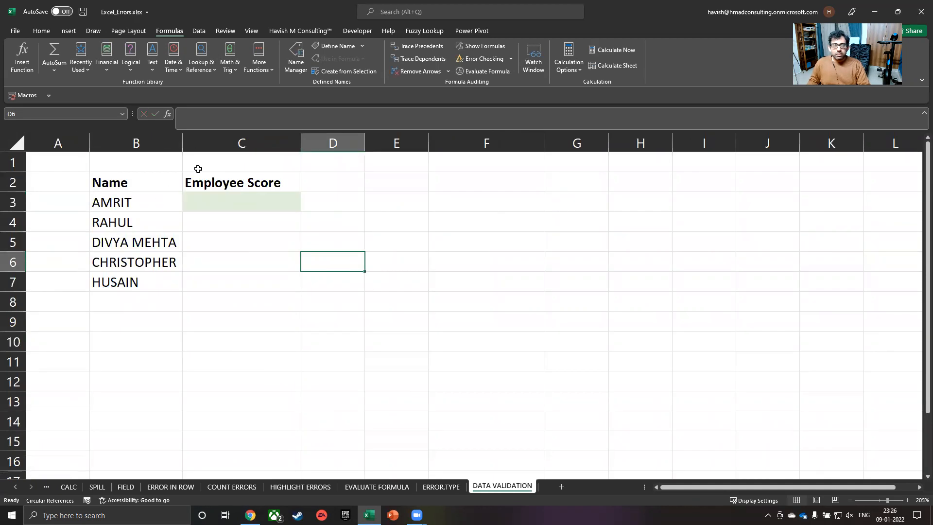
left_click_drag(182, 143, 202, 143)
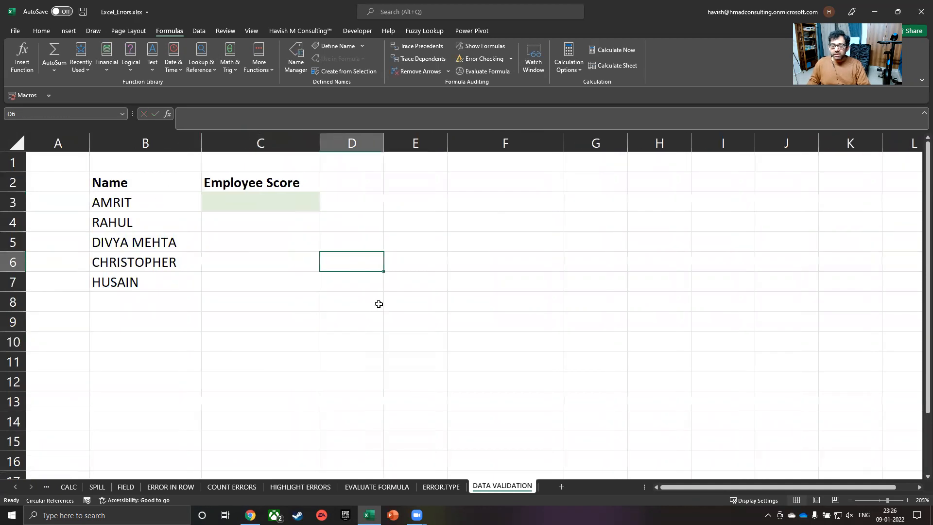
- Examine the data validation criteria set for the Employee Score cell C3, and close the dialog without changes
left_click(298, 206)
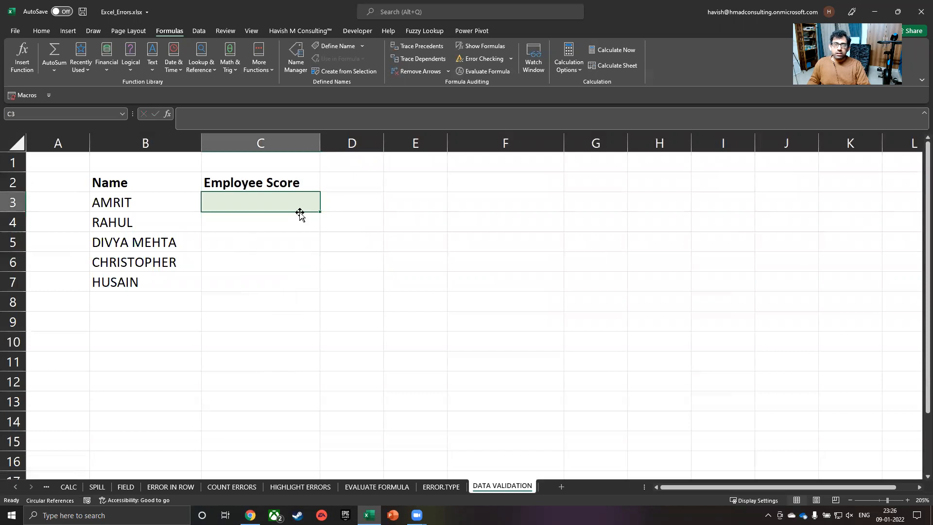
left_click(200, 31)
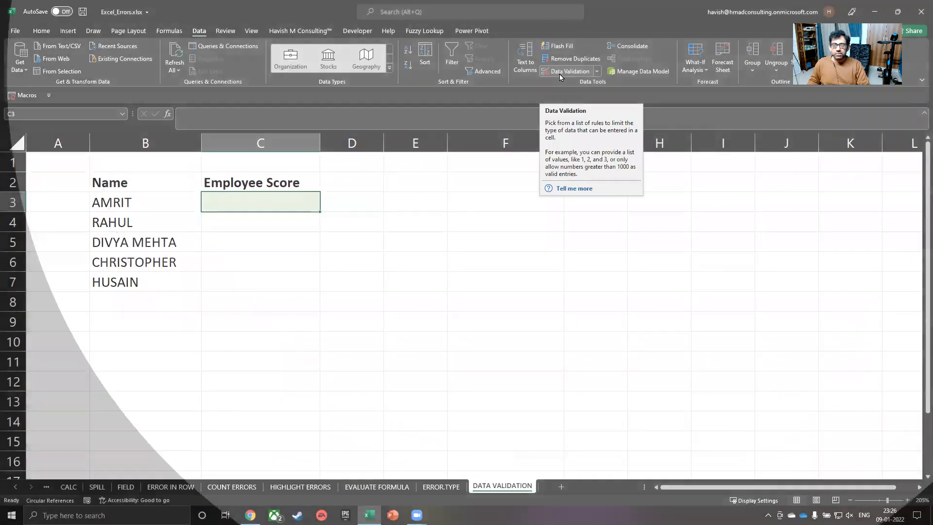
left_click(560, 74)
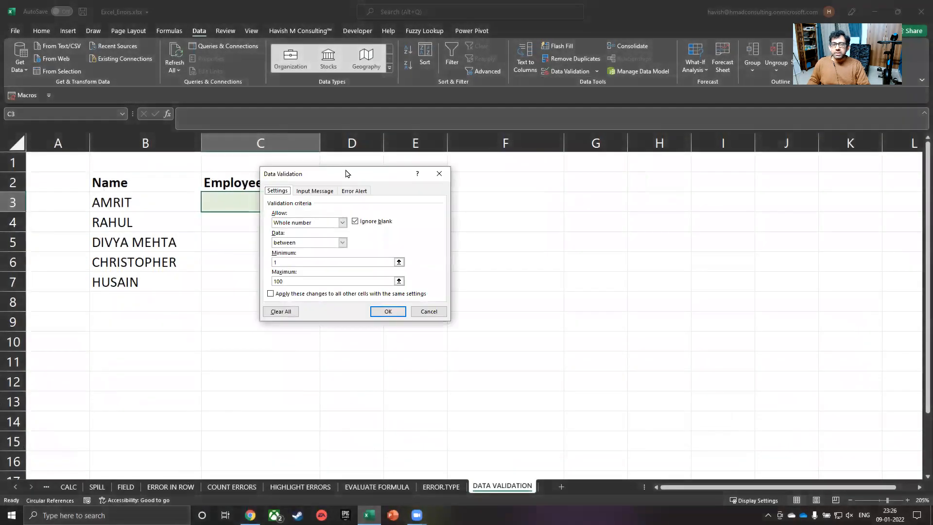
left_click_drag(347, 174, 454, 138)
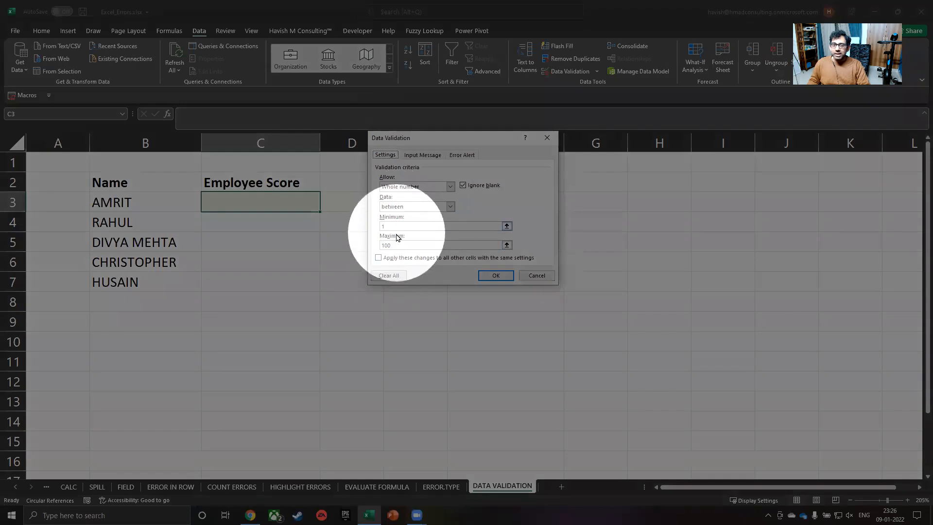
left_click(543, 275)
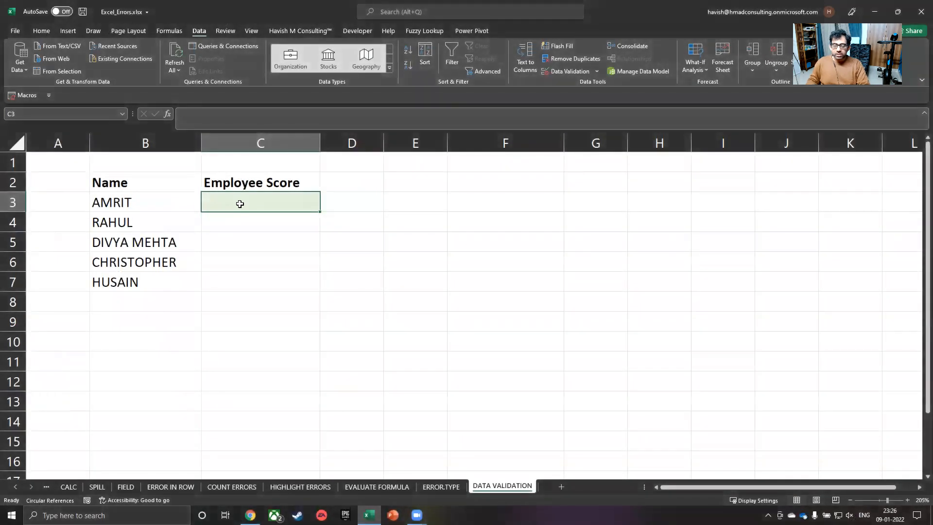
- Test the validation of C3 with permitted scores by entering 5 and replacing it with 90
type("5")
key("Return")
key("Return")
left_click(240, 204)
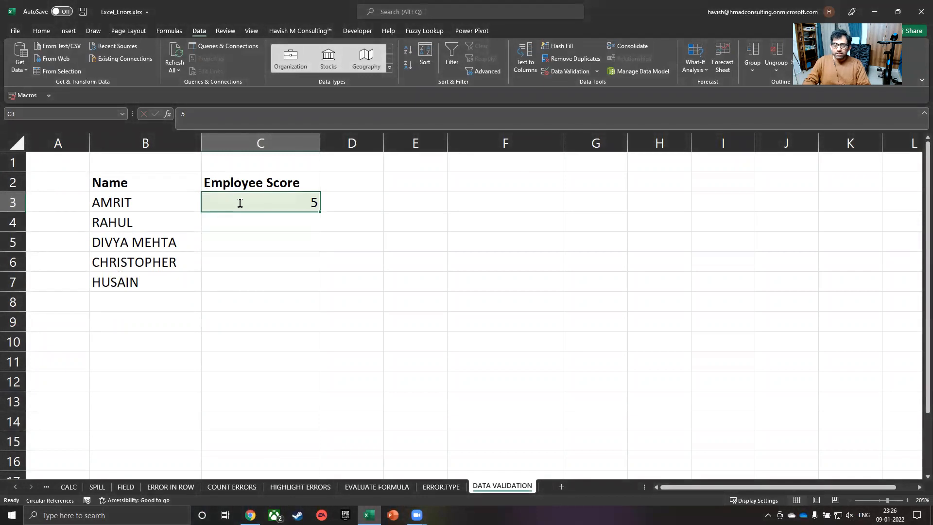
type("90")
key("Return")
left_click(240, 204)
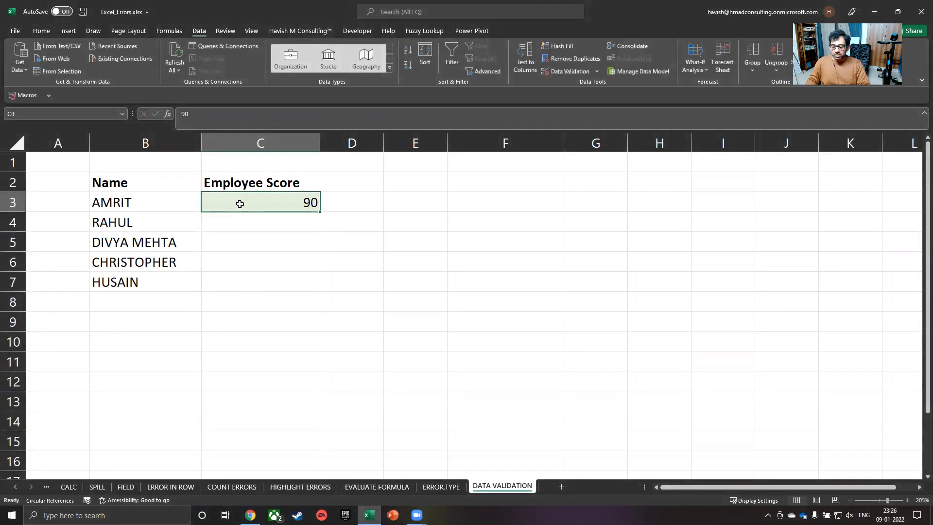
- Try to enter a score of 110 in C3, and cancel the entry
type("110")
key("Return")
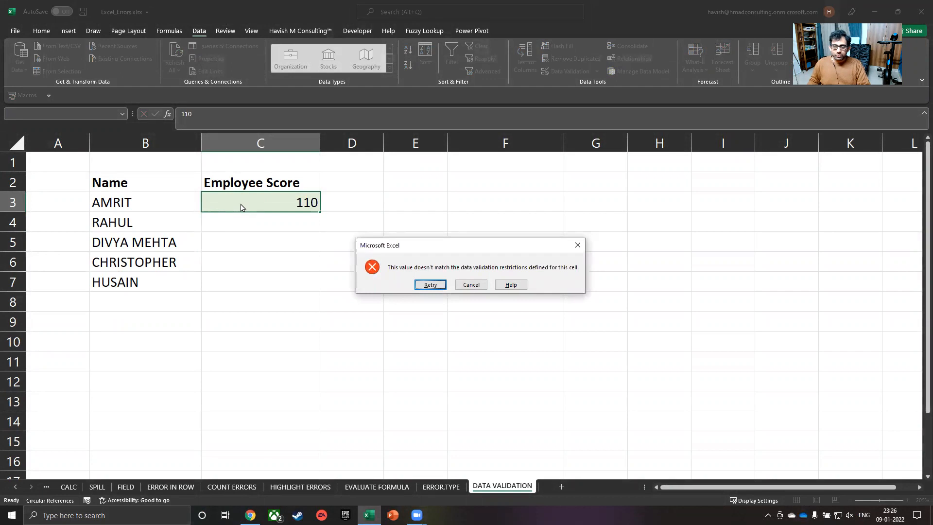
key("Escape")
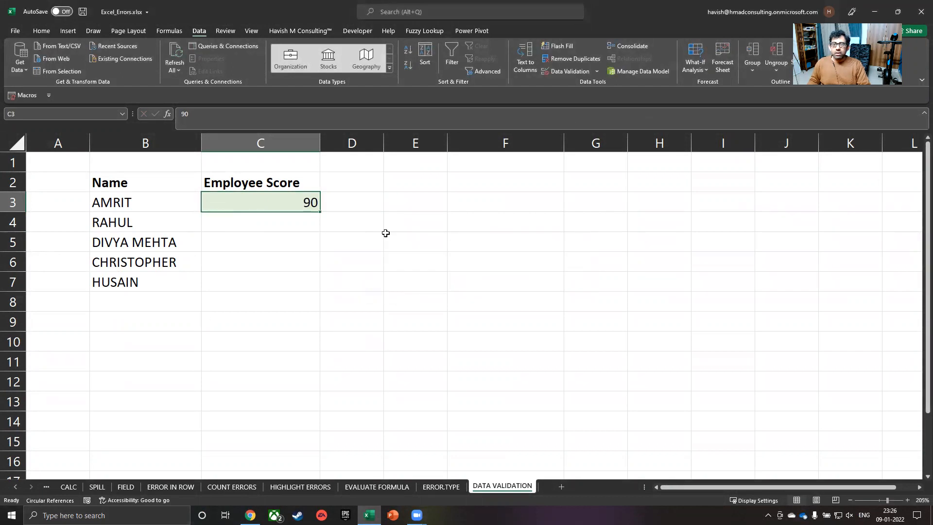
- Open the data validation settings of cell C3 and set the error alert style to Information after trying Warning
left_click(598, 71)
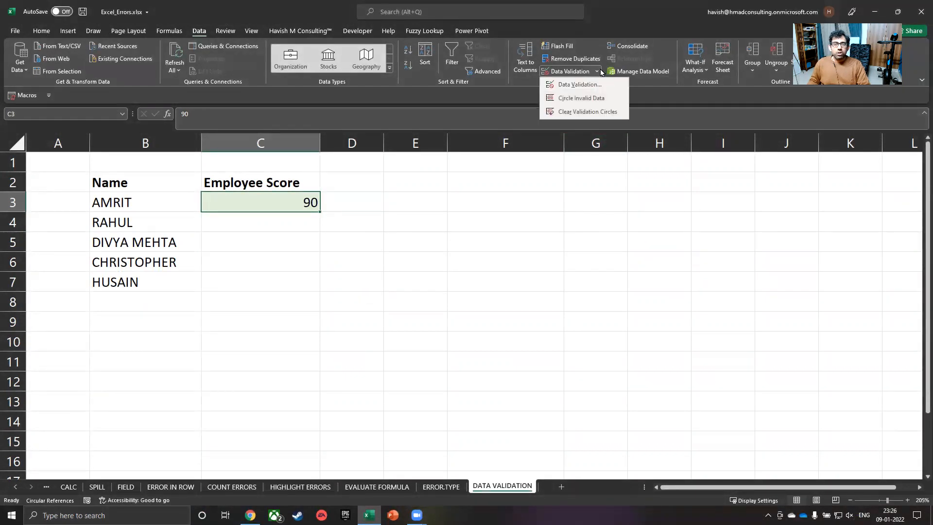
left_click(579, 84)
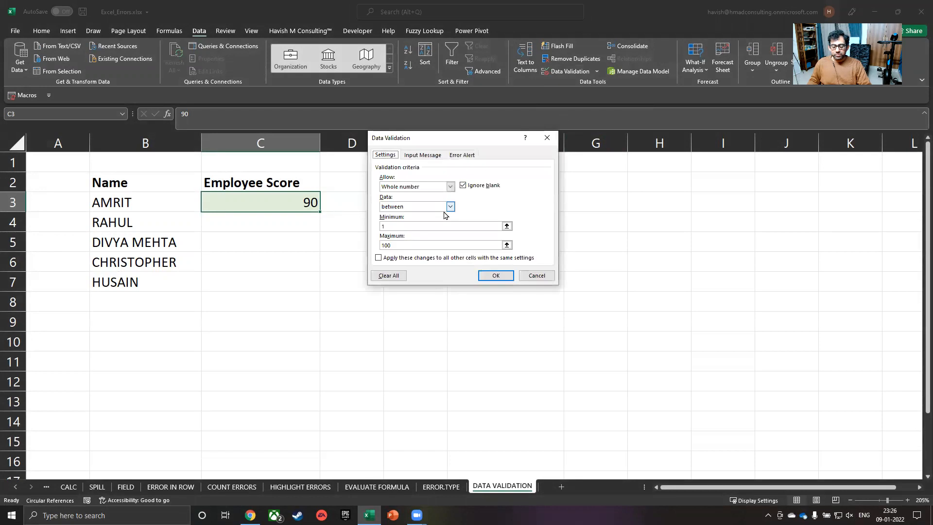
left_click(445, 212)
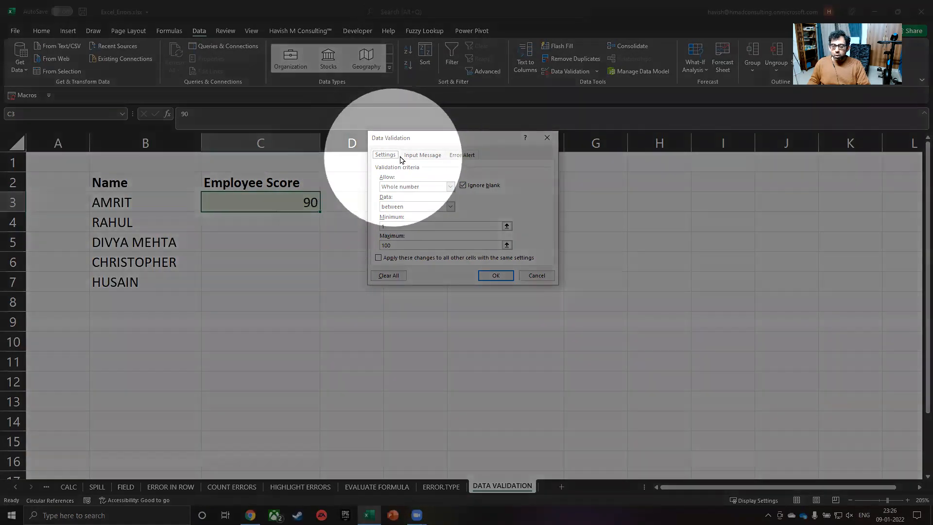
left_click(465, 156)
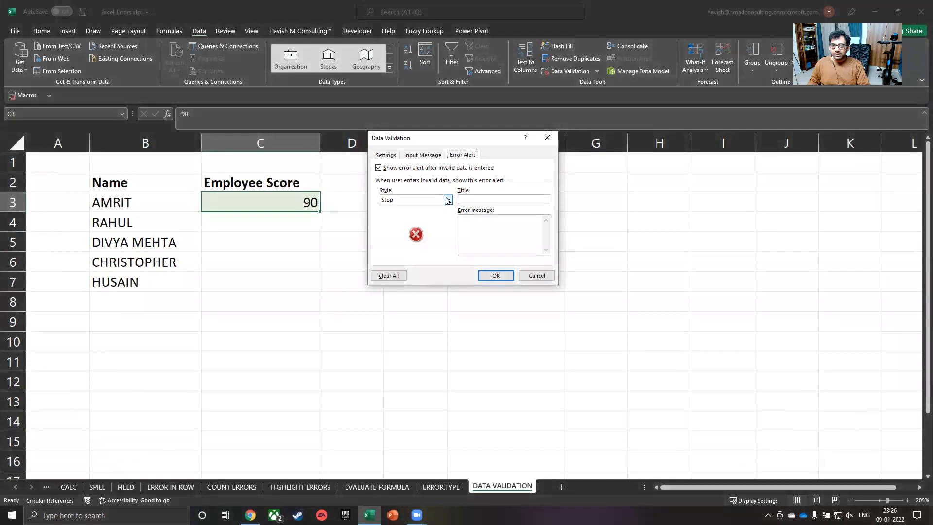
left_click(448, 201)
left_click(433, 215)
left_click(448, 200)
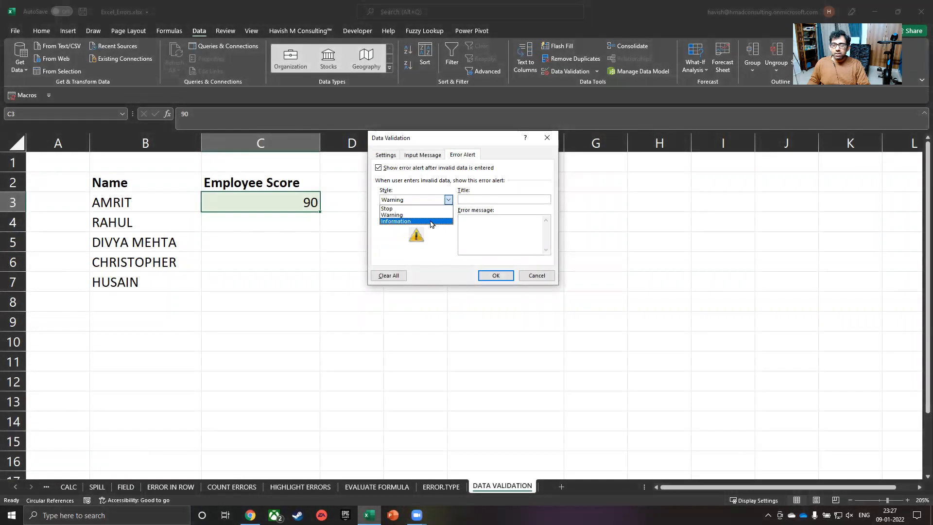
left_click(432, 222)
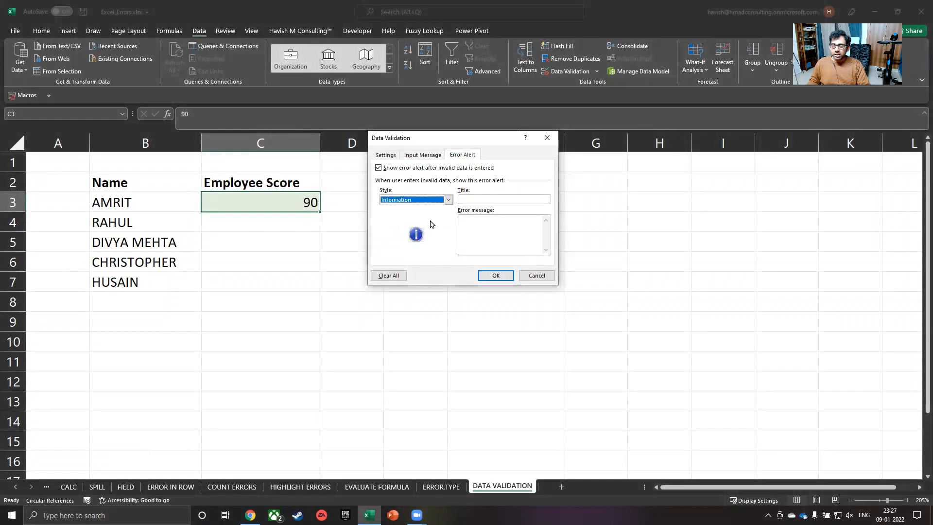
- Give the error alert the title "Error in Value" and the message "Please enter value between 1 and 100", and apply the settings
left_click(477, 199)
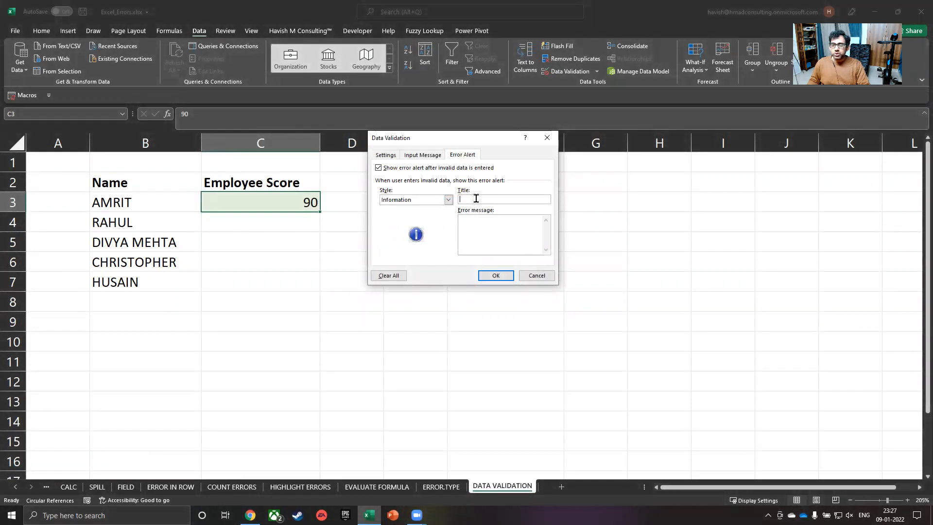
left_click(470, 225)
left_click(493, 201)
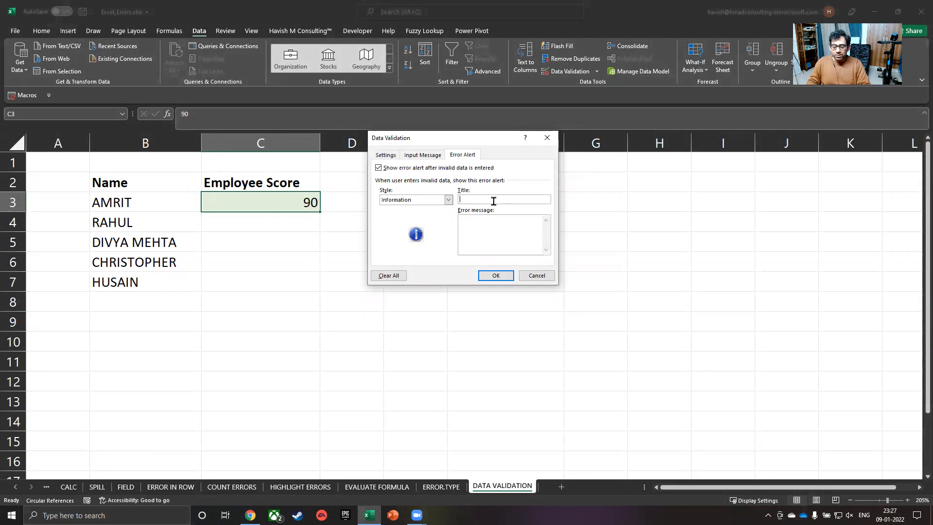
type("W")
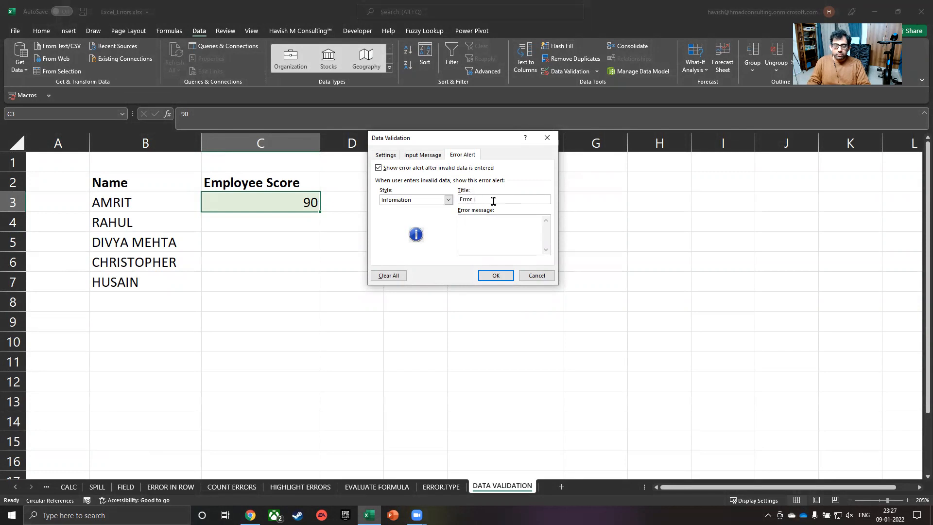
type("n Value")
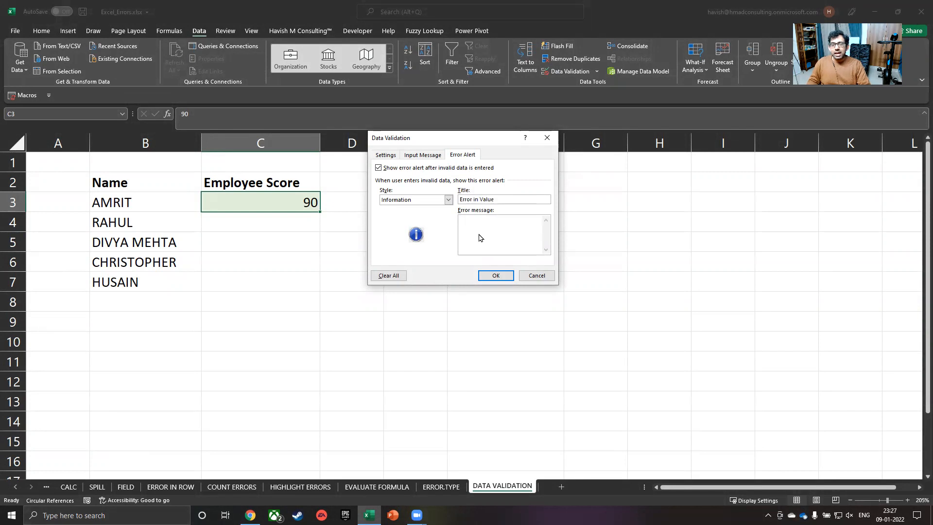
left_click(478, 233)
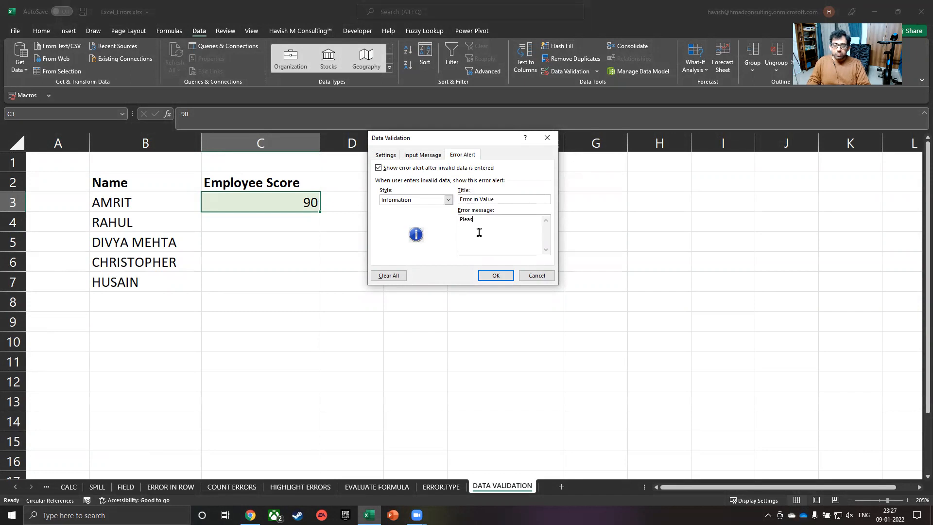
type("Please enter value ")
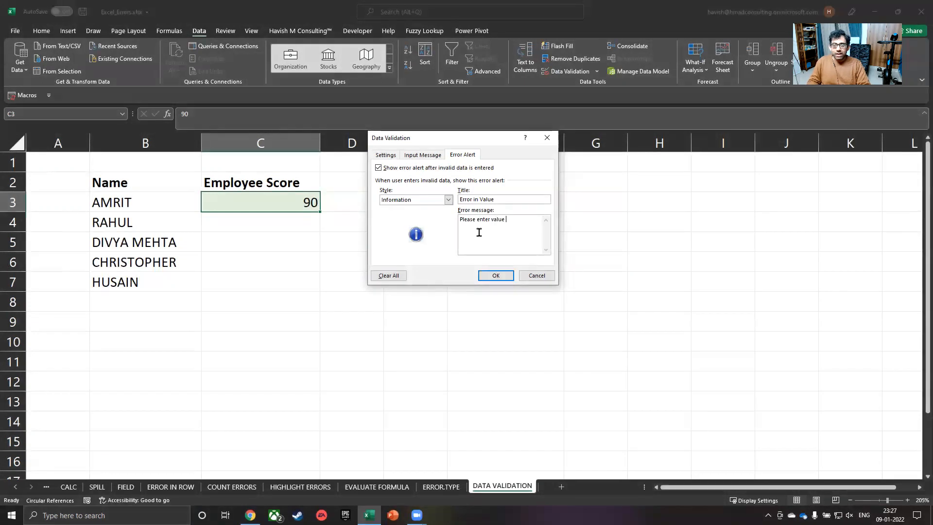
type("between ")
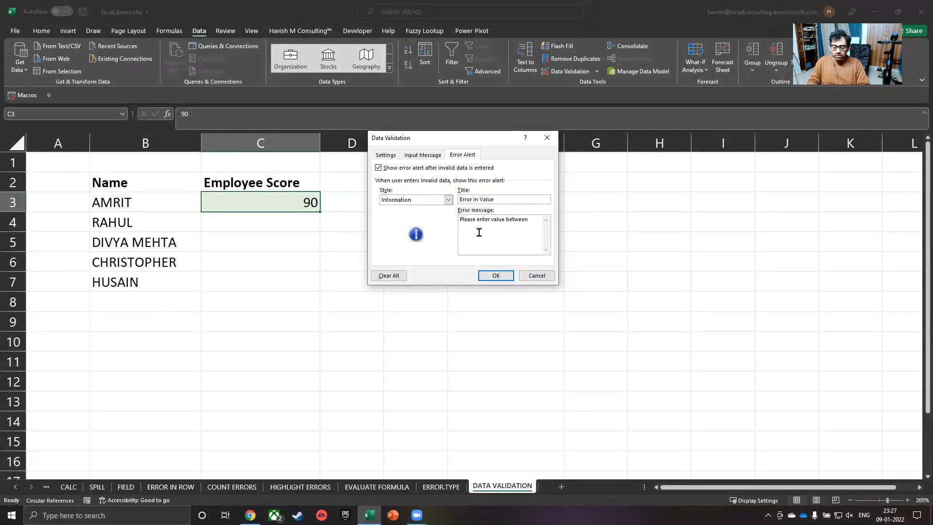
type("1 and 100")
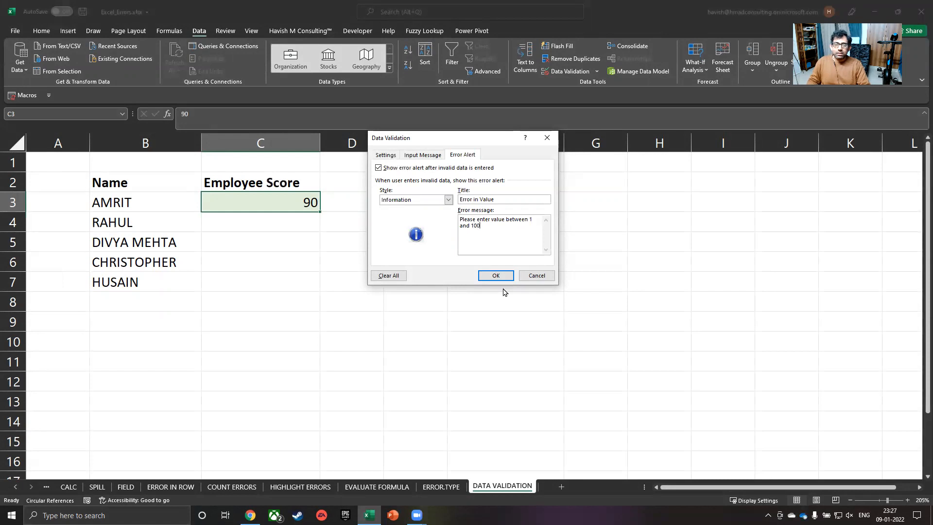
left_click(496, 275)
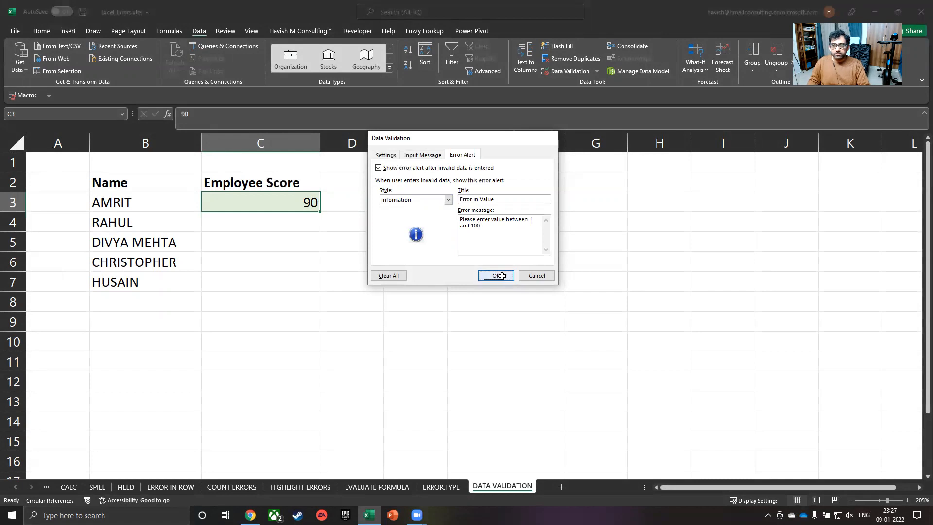
- Test the custom error alert by entering an out-of-range score of 110 in C3, and cancel the entry
type("110")
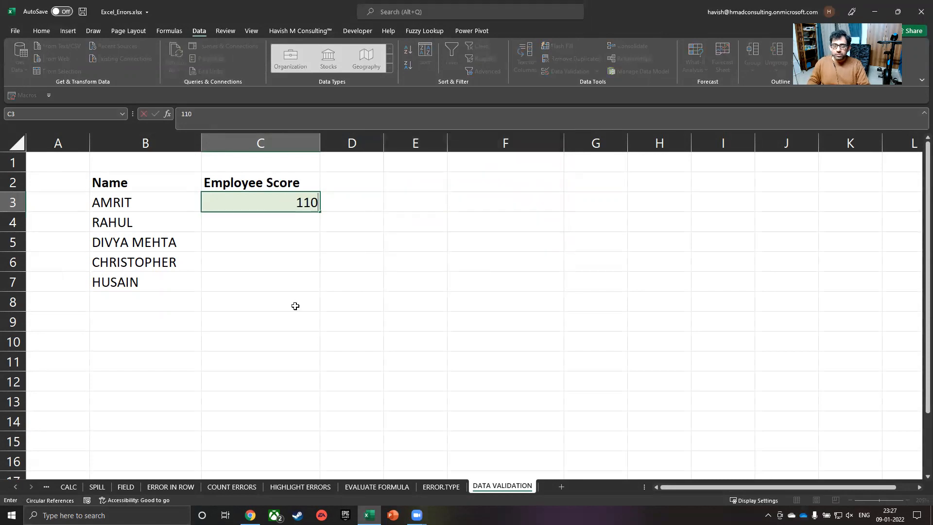
key("Return")
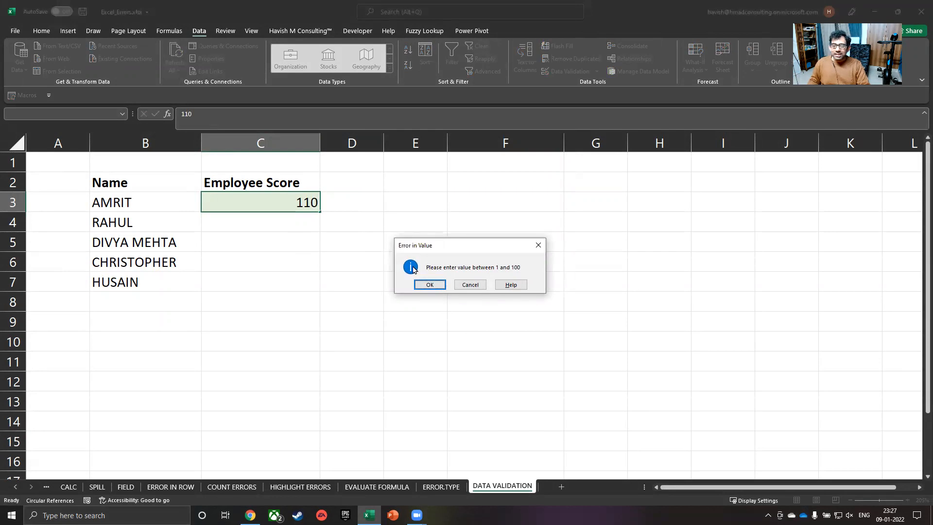
left_click(475, 288)
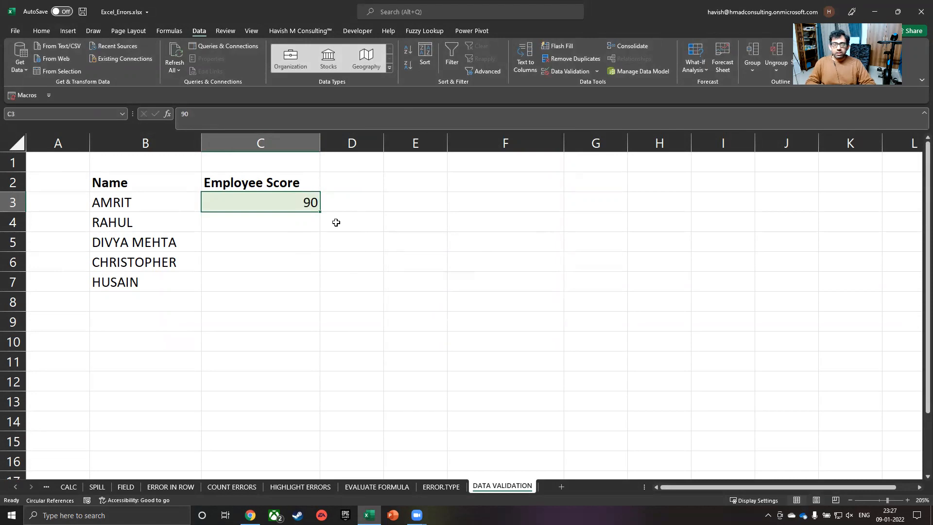